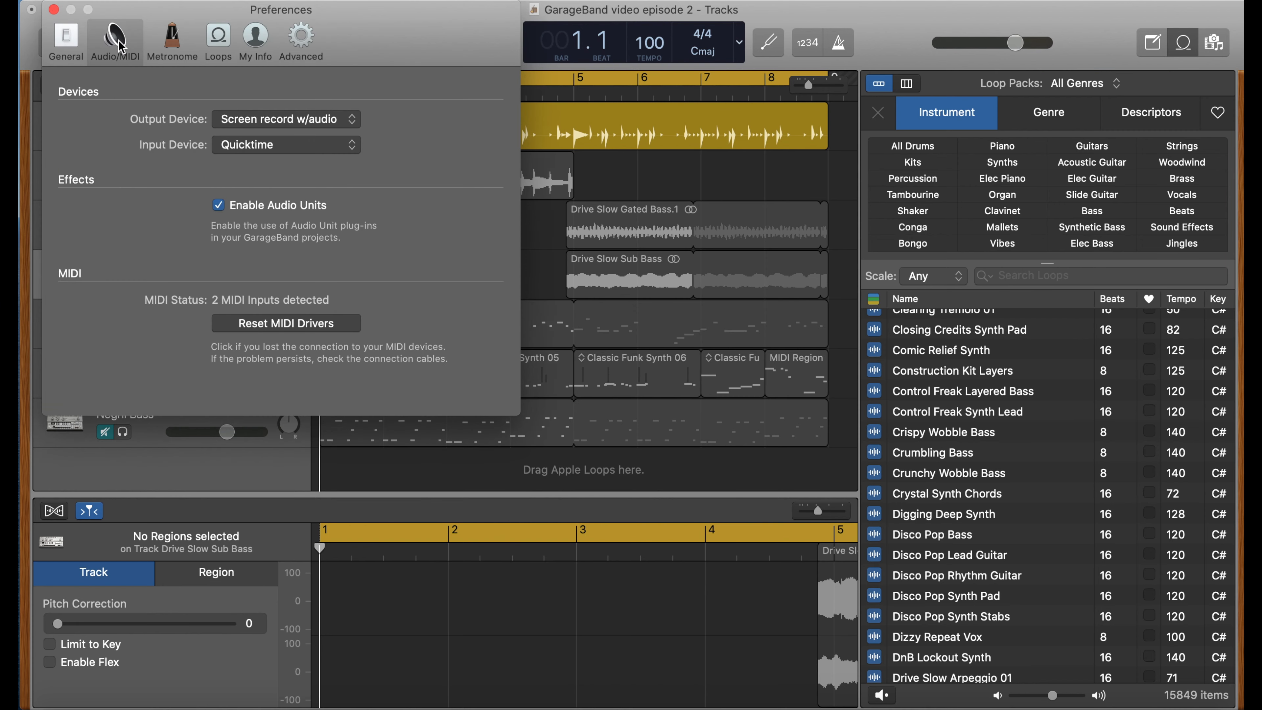
- Review the Advanced and Loops preferences, toggling the loop browser's original tempo and key display off and back on, then close Preferences
{"action": "left_click", "coordinate": [298, 39]}
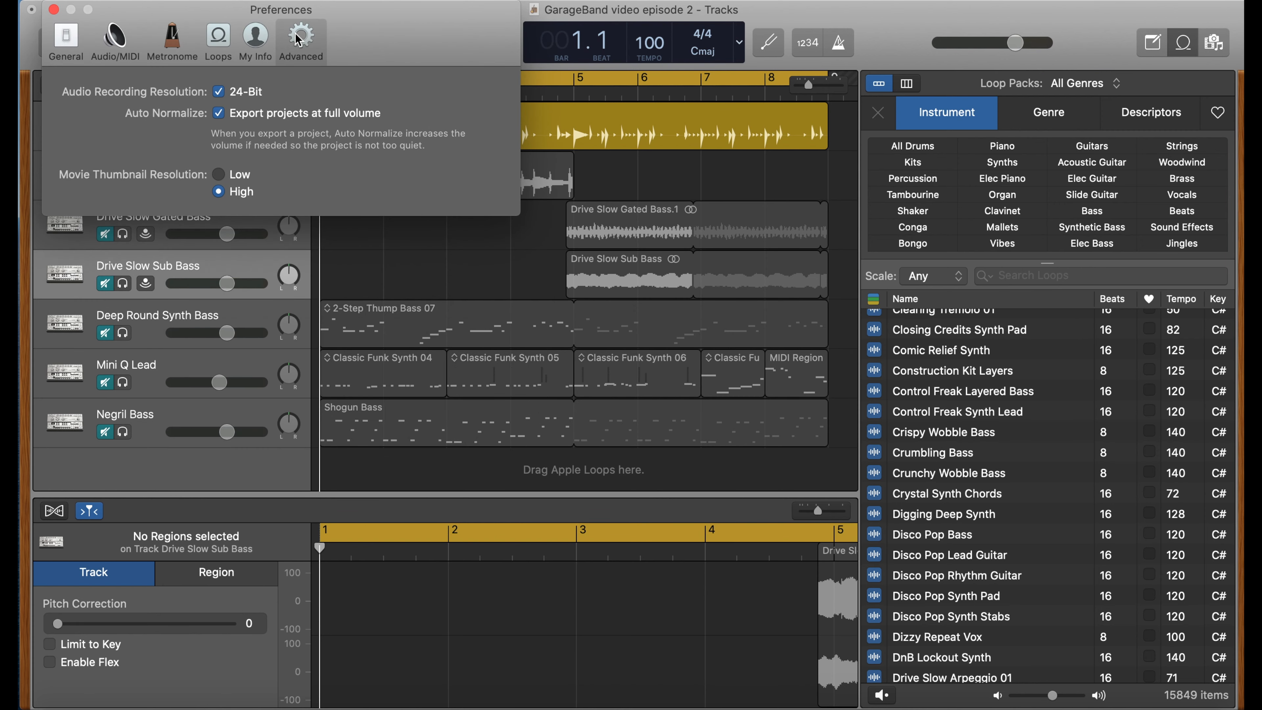
{"action": "left_click", "coordinate": [217, 39]}
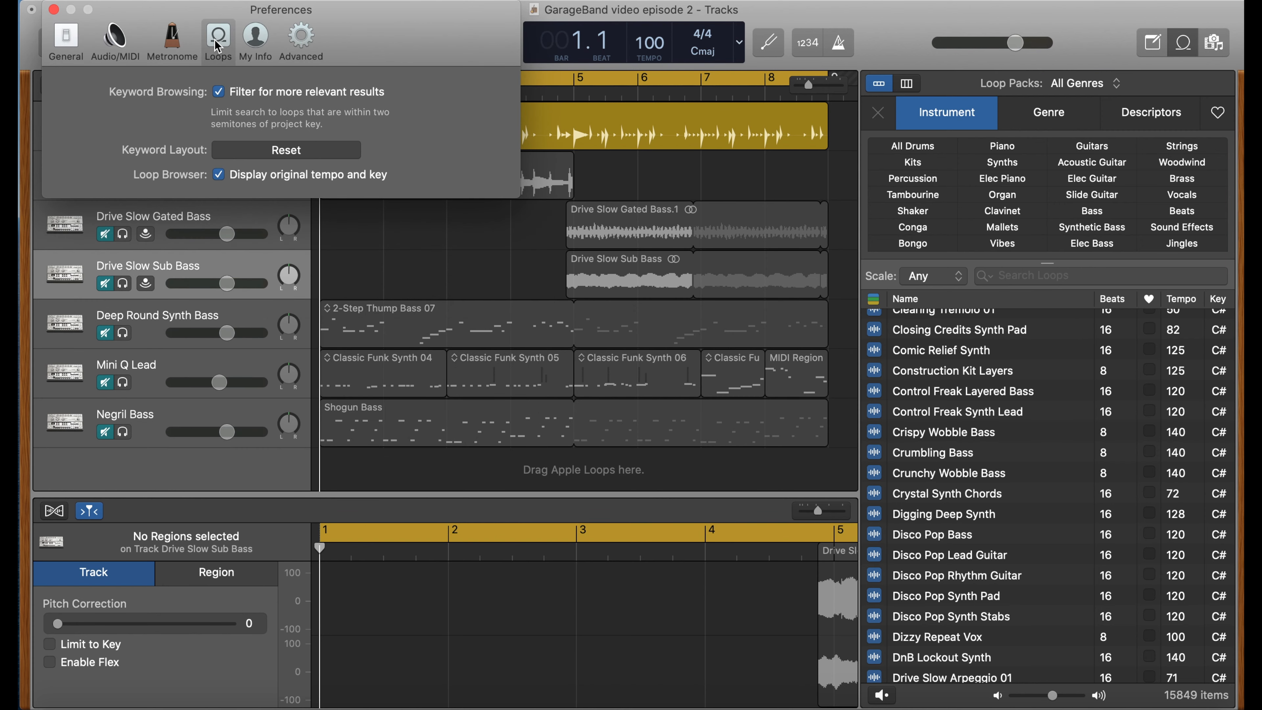
{"action": "left_click", "coordinate": [218, 175]}
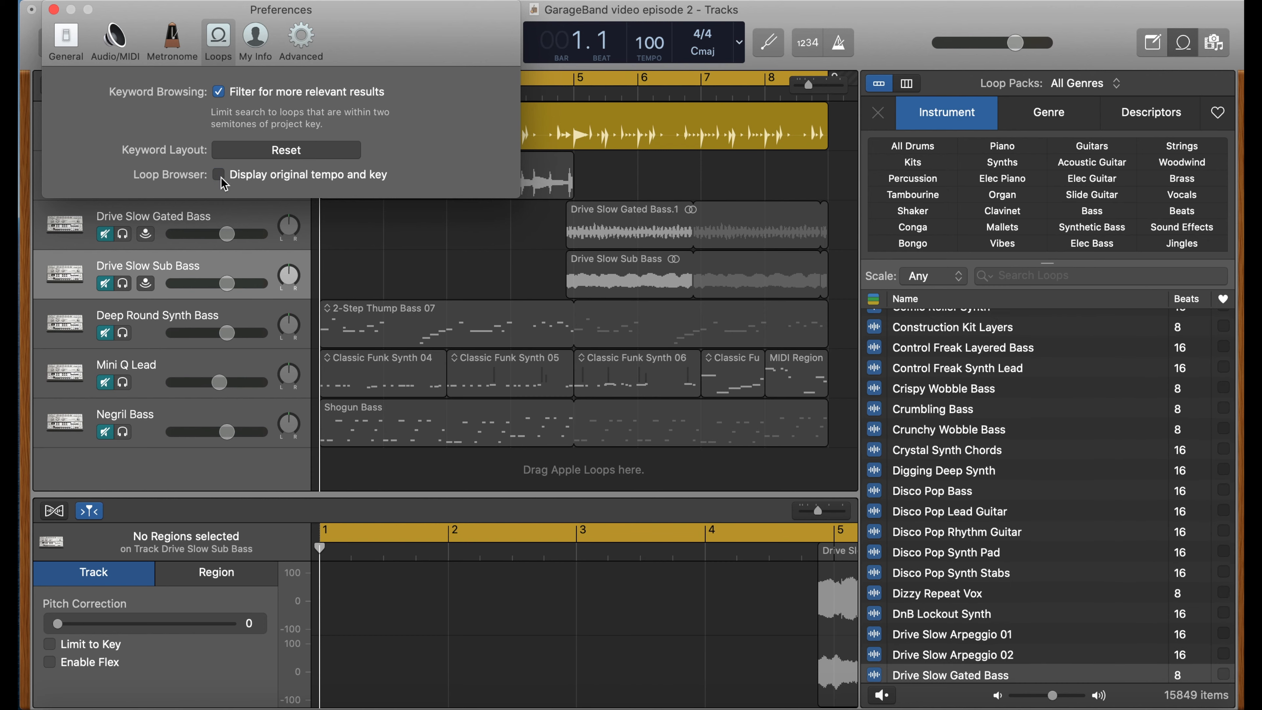
{"action": "left_click", "coordinate": [221, 178]}
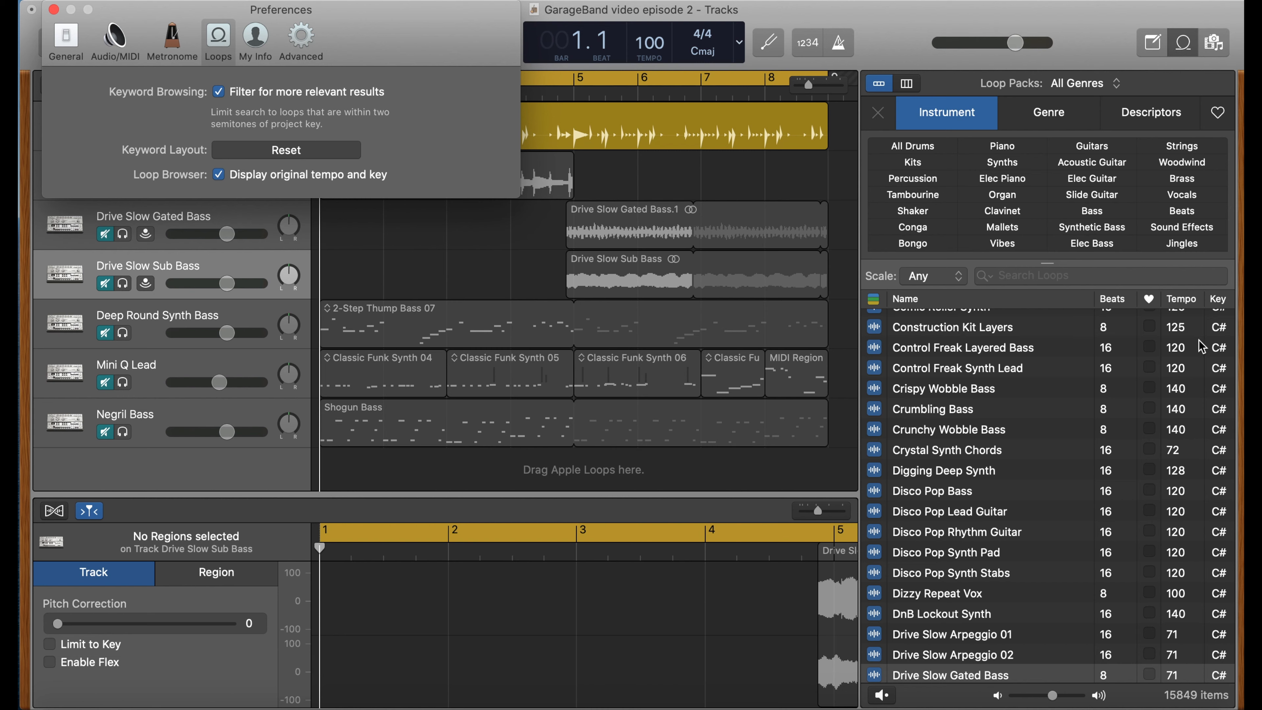
{"action": "left_click", "coordinate": [53, 10]}
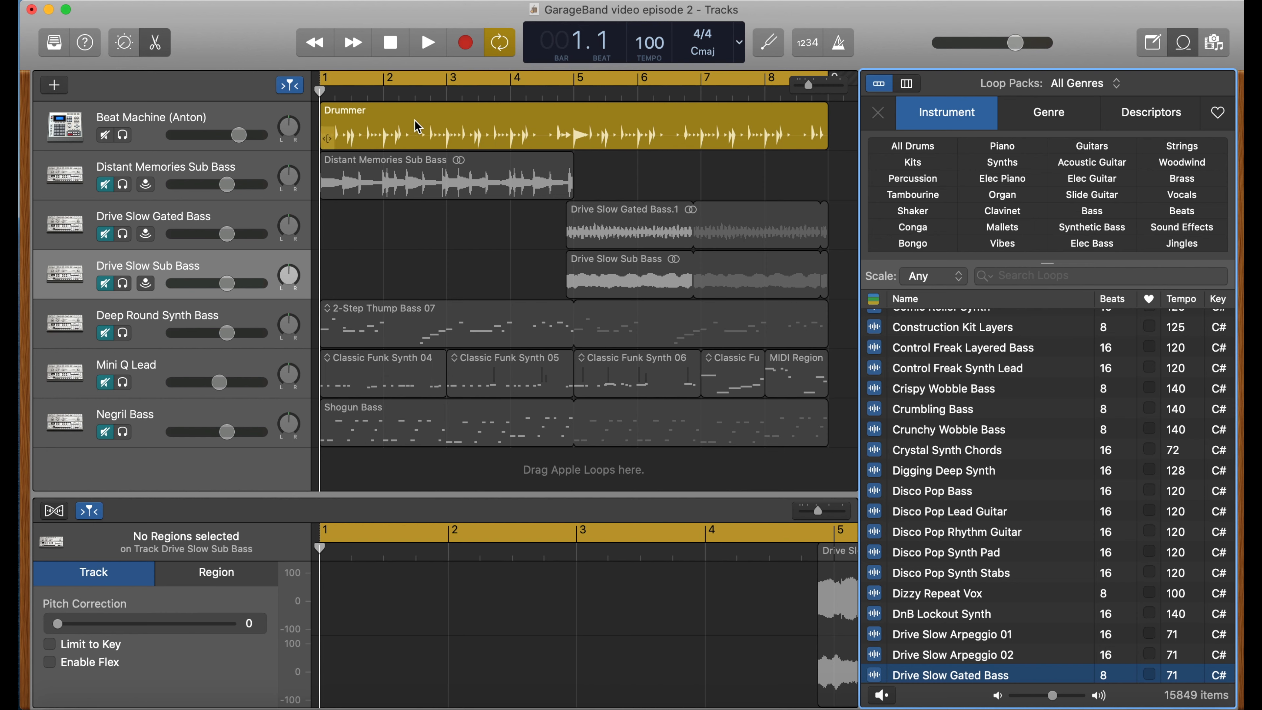
- Open the Drummer region in the editor and play the project briefly
{"action": "double_click", "coordinate": [424, 126]}
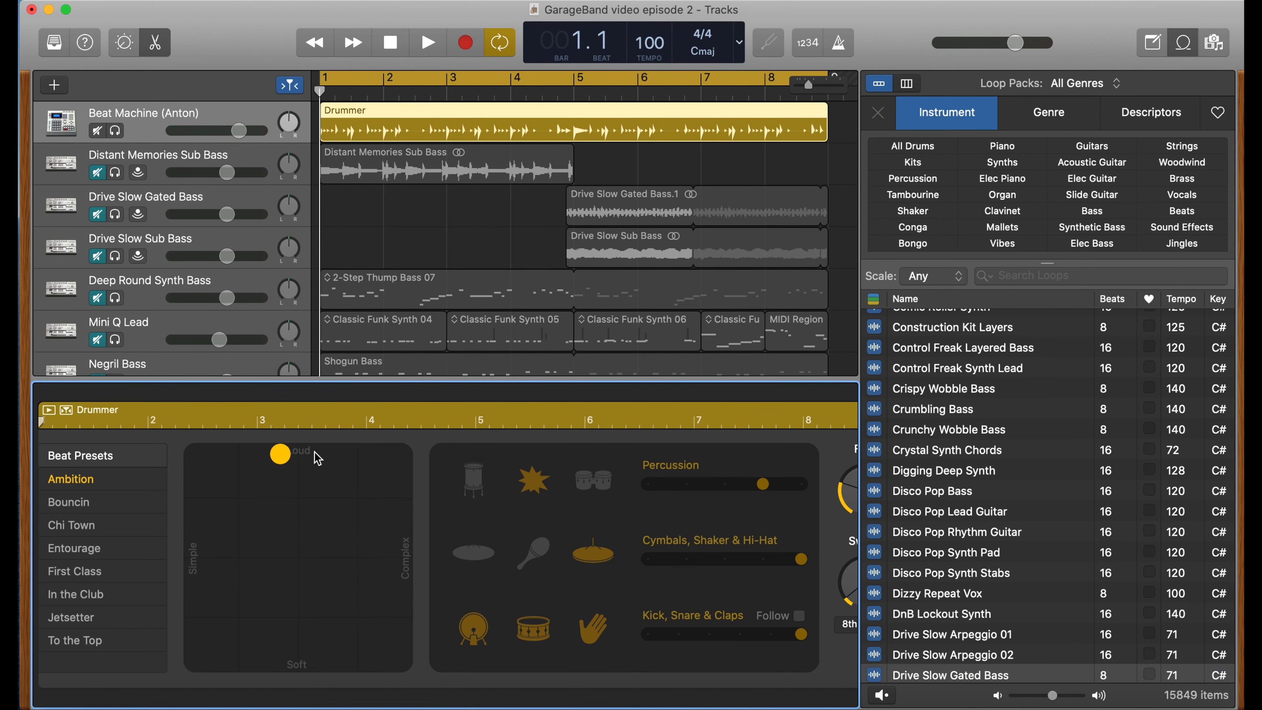
{"action": "key", "text": "space"}
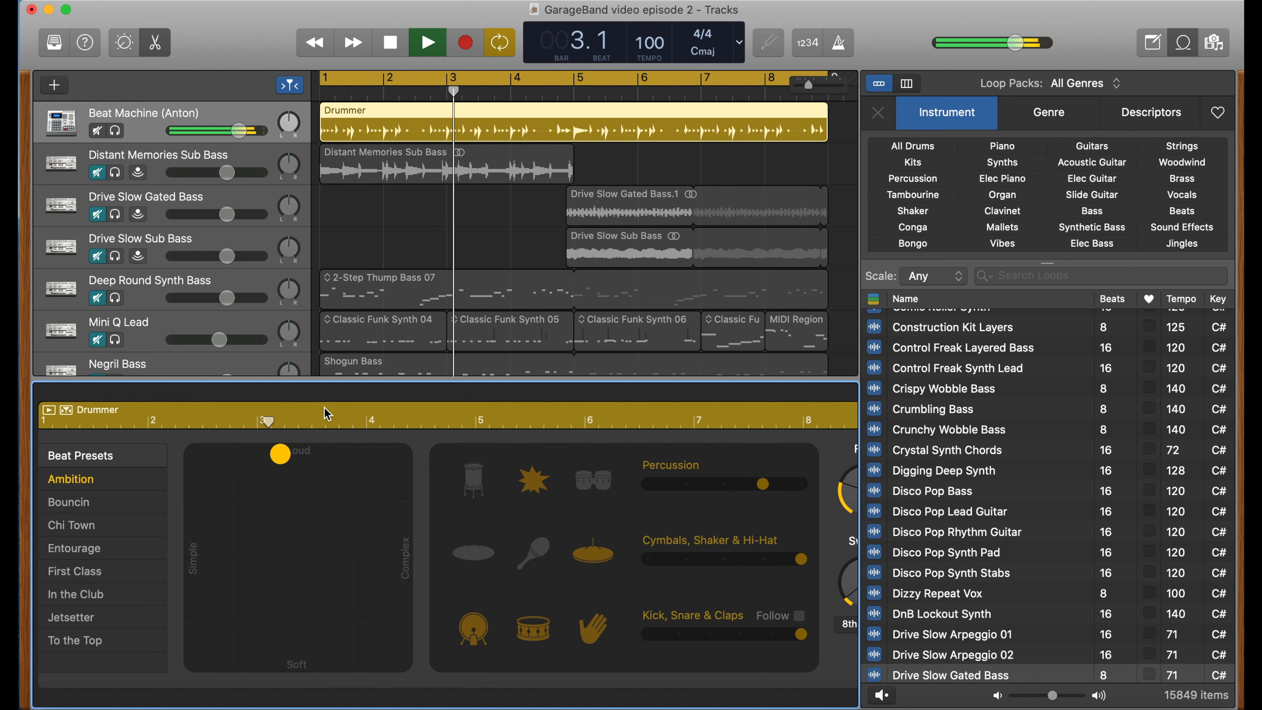
{"action": "key", "text": "space"}
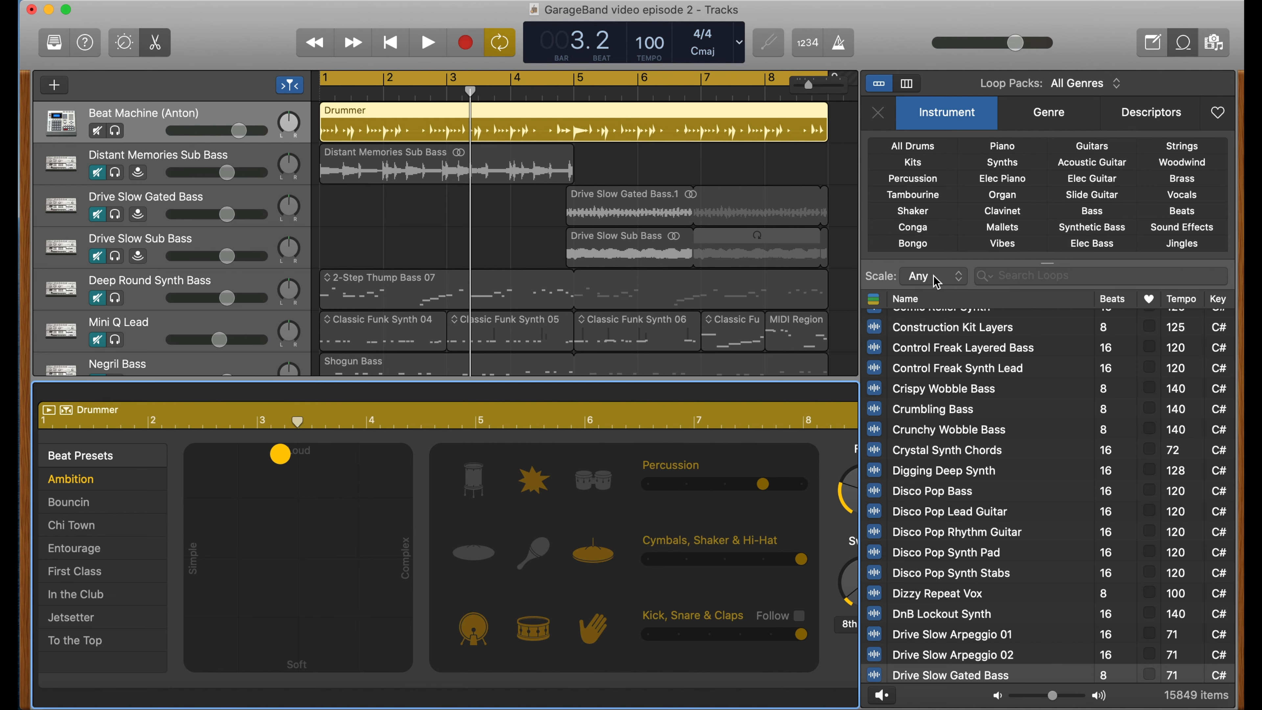
- Add the Disco Pop Lead Guitar loop as a new track starting at bar 1
{"action": "scroll", "coordinate": [721, 370], "scroll_direction": "down", "scroll_amount": 3}
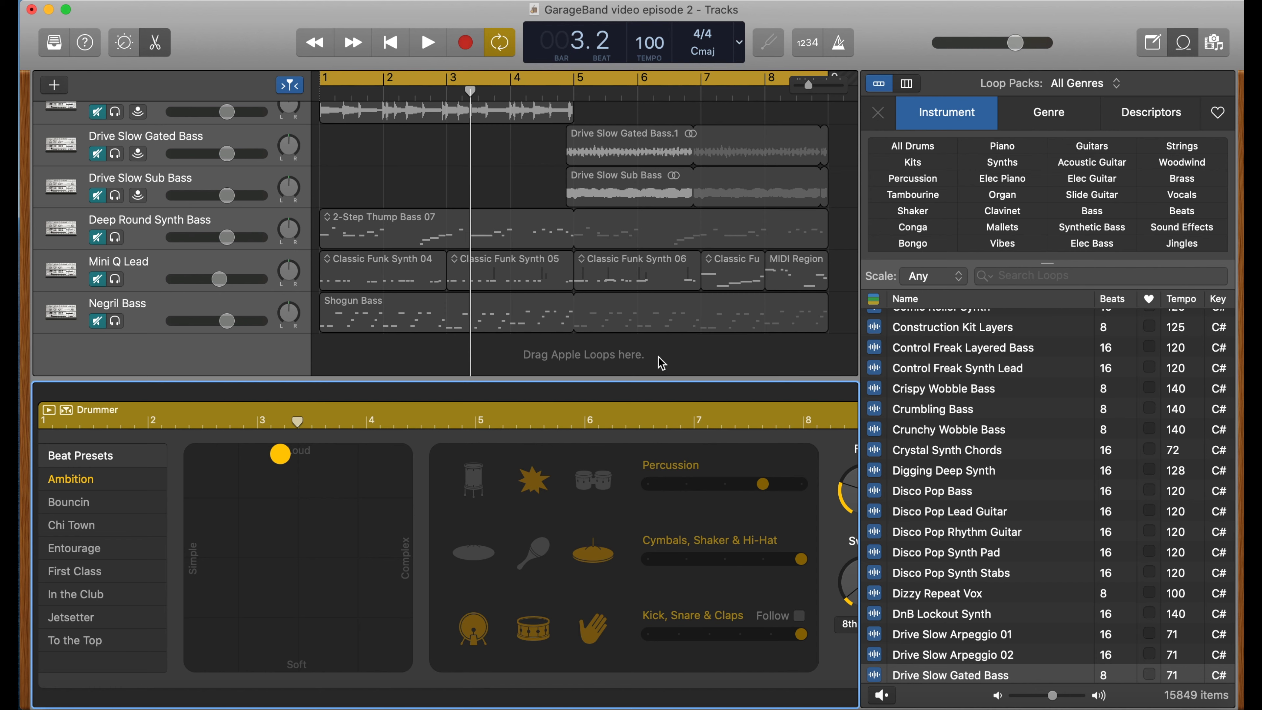
{"action": "left_click", "coordinate": [988, 517]}
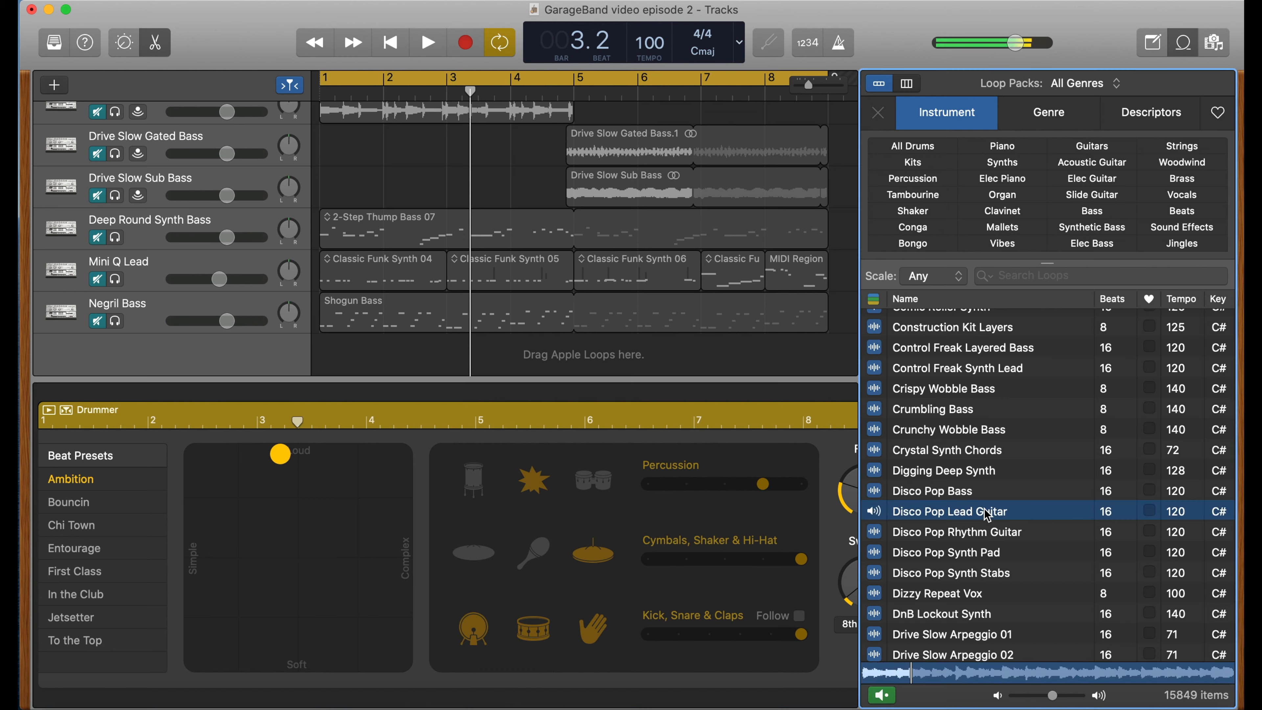
{"action": "left_click_drag", "start_coordinate": [987, 517], "coordinate": [320, 356]}
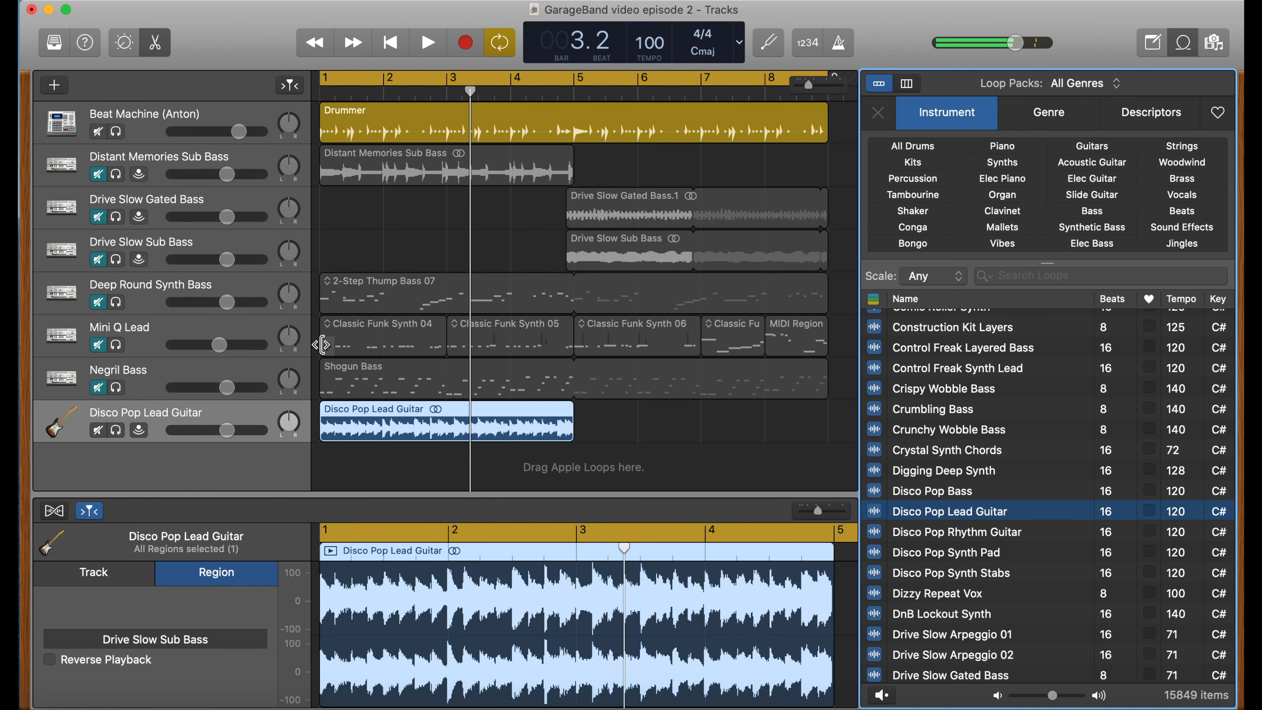
- Play the project from the beginning to hear the guitar loop with the other tracks
{"action": "left_click", "coordinate": [323, 91]}
{"action": "key", "text": "space"}
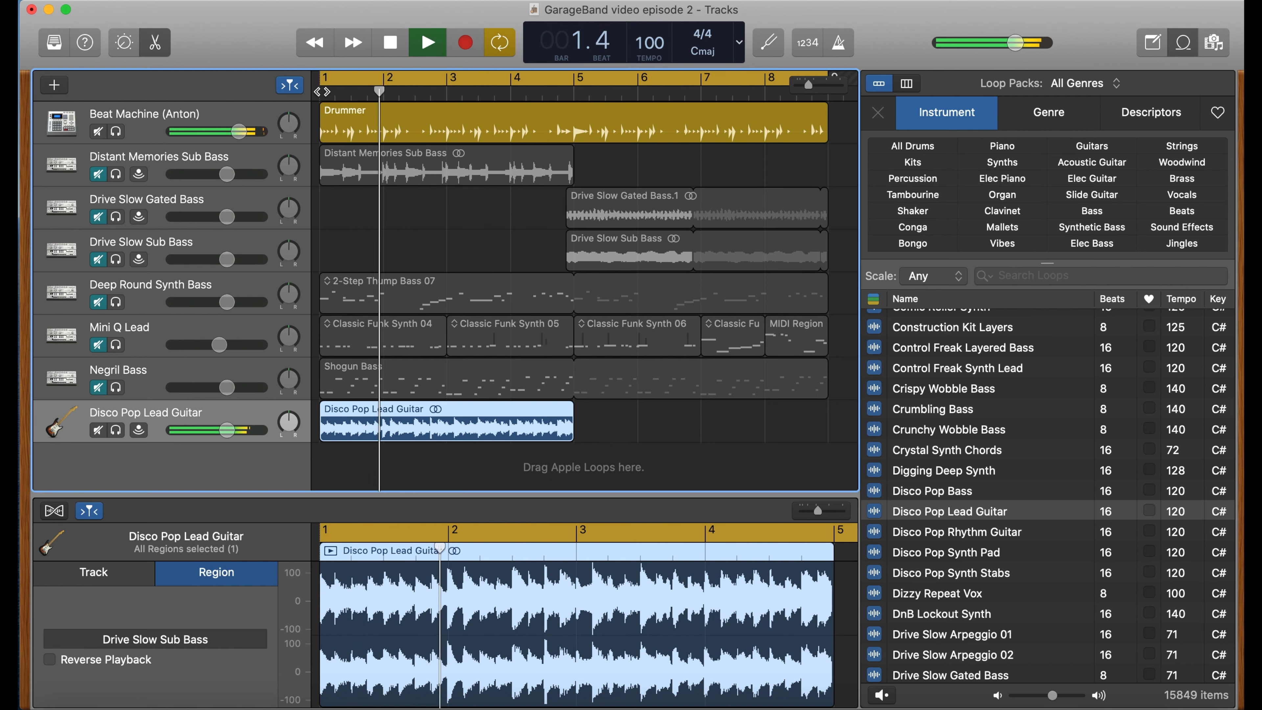
{"action": "key", "text": "space"}
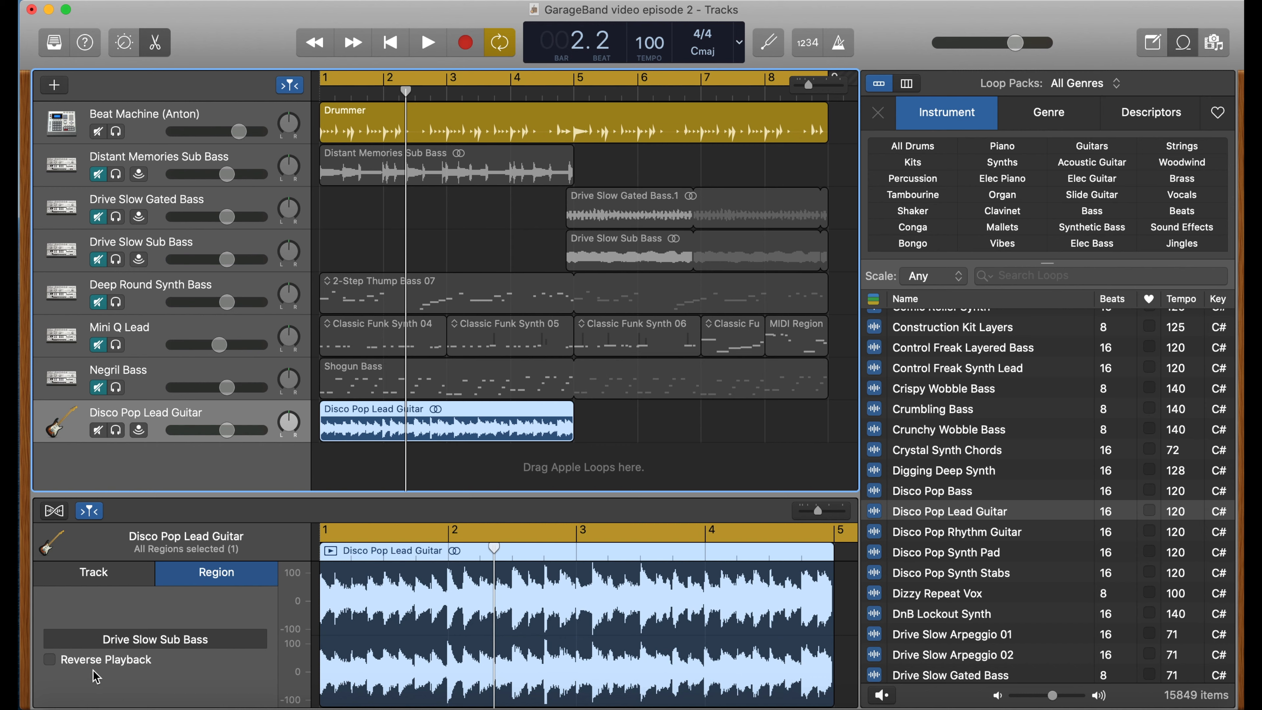
- Audition the guitar region with Reverse Playback enabled while lowering the guitar track's volume, then disable Reverse Playback
{"action": "left_click", "coordinate": [53, 663]}
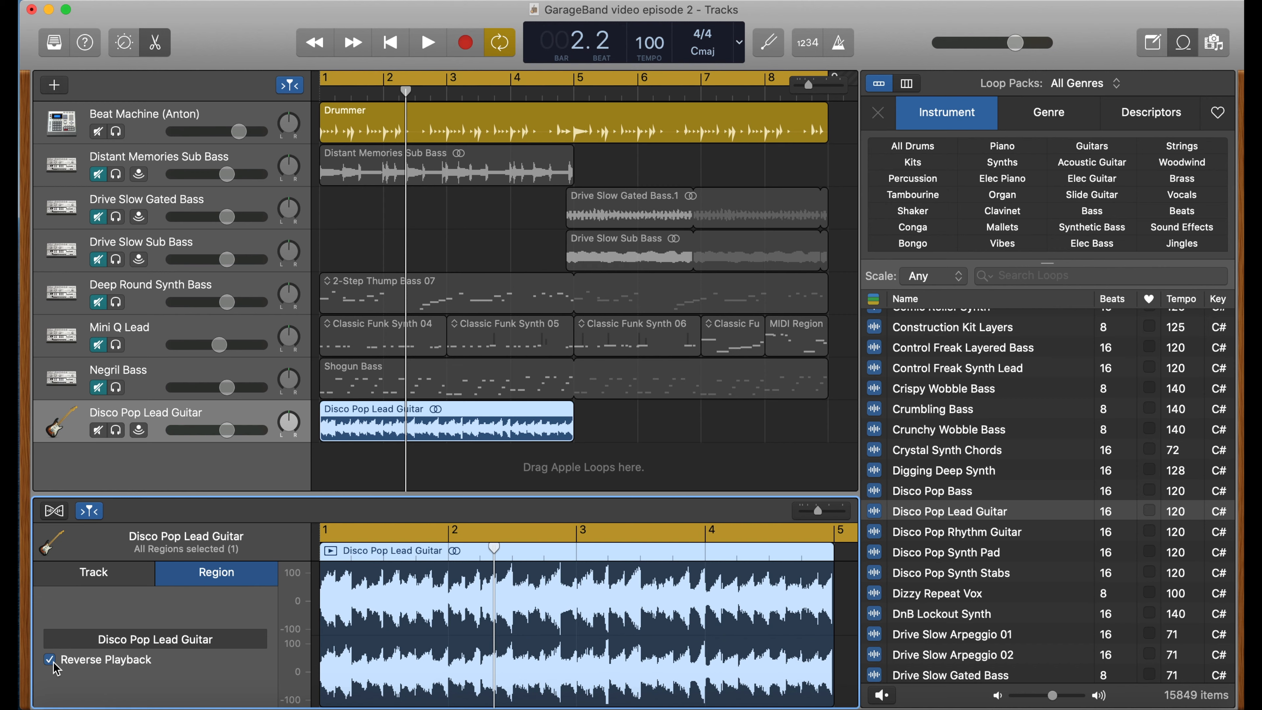
{"action": "key", "text": "space"}
{"action": "left_click_drag", "start_coordinate": [226, 430], "coordinate": [183, 434]}
{"action": "key", "text": "space"}
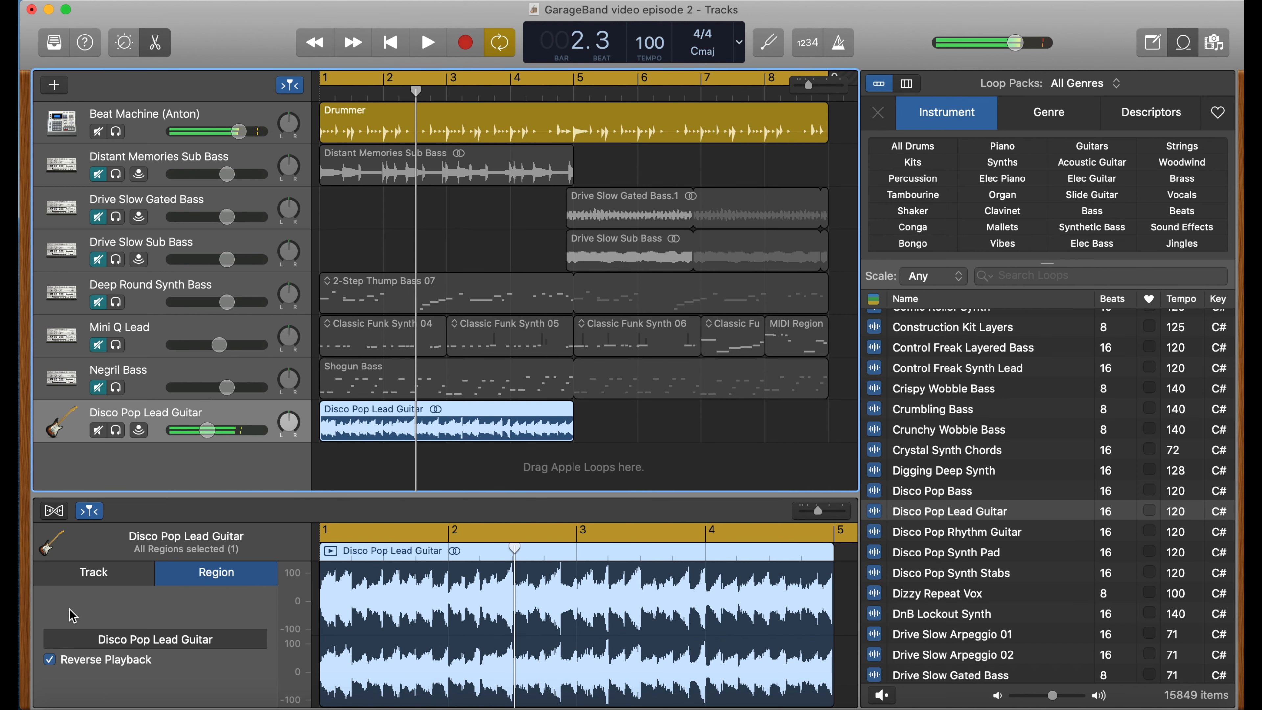
{"action": "left_click", "coordinate": [50, 659]}
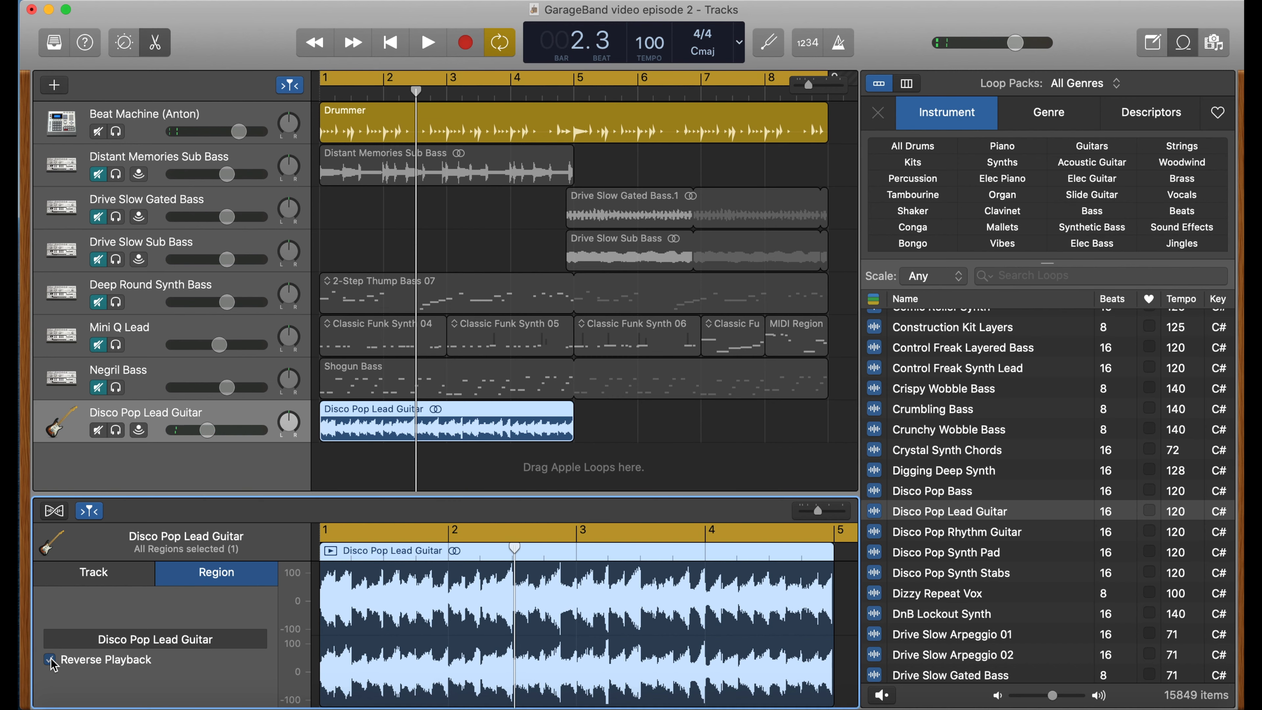
- Open the guitar track's settings, toggle Flex on and off, and drag Pitch Correction to its minimum
{"action": "left_click", "coordinate": [101, 583]}
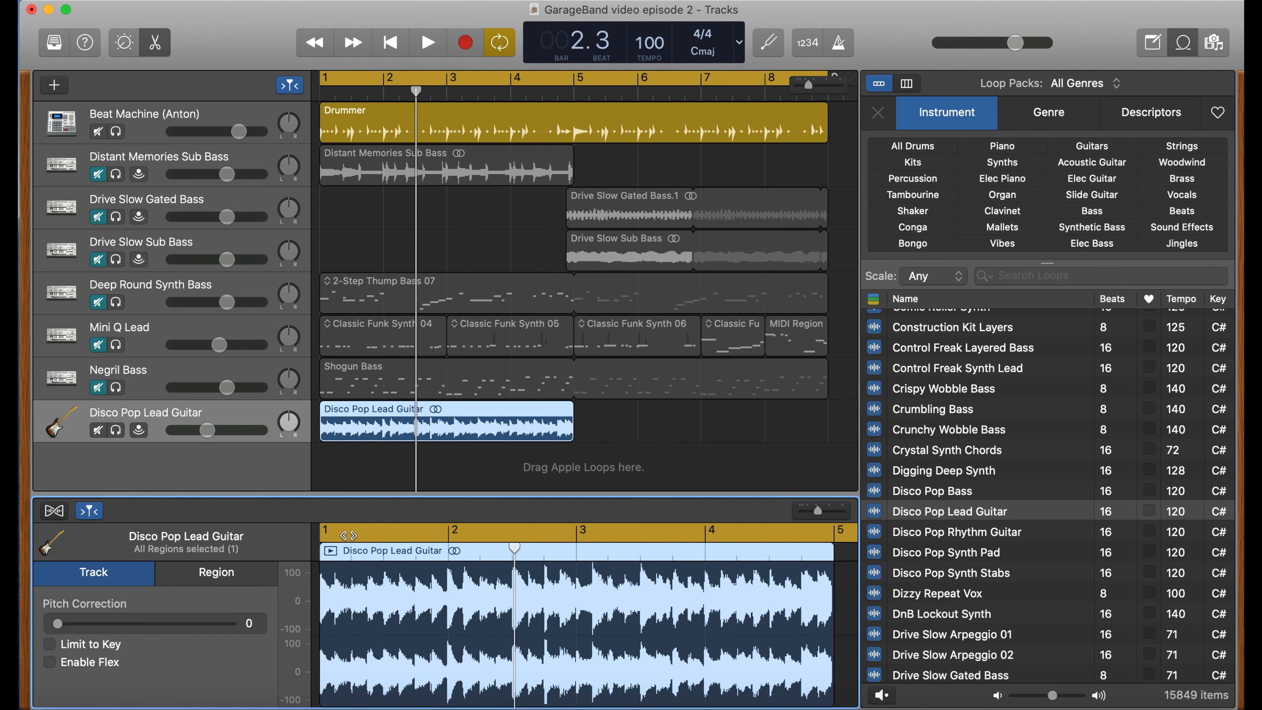
{"action": "left_click", "coordinate": [57, 519]}
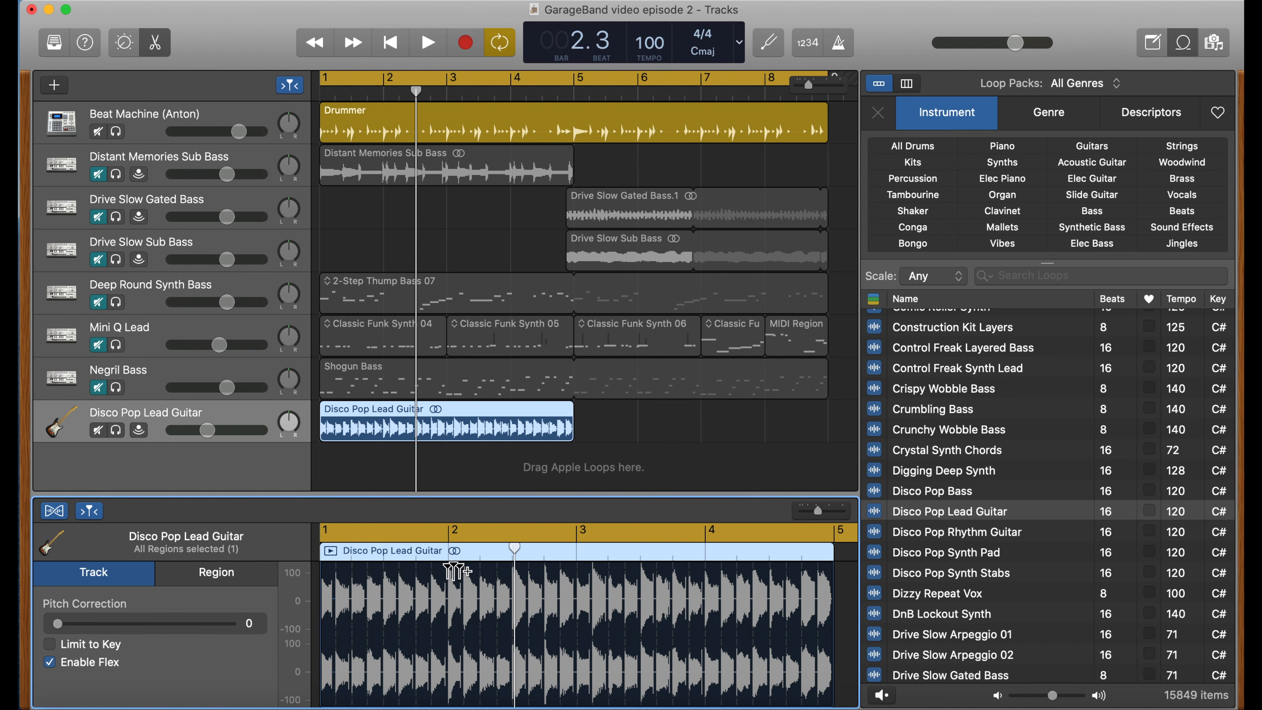
{"action": "left_click", "coordinate": [50, 663]}
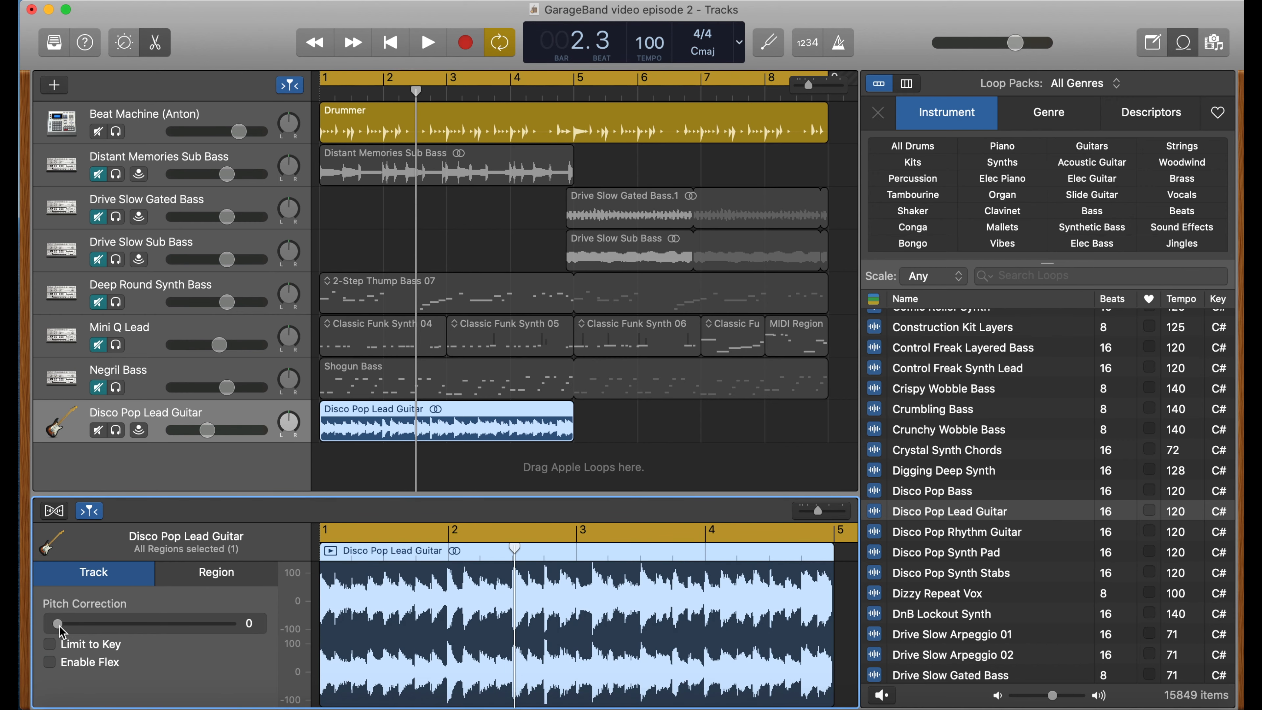
{"action": "left_click_drag", "start_coordinate": [59, 625], "coordinate": [31, 636]}
- Delete the Disco Pop Lead Guitar region and its track
{"action": "left_click", "coordinate": [198, 411]}
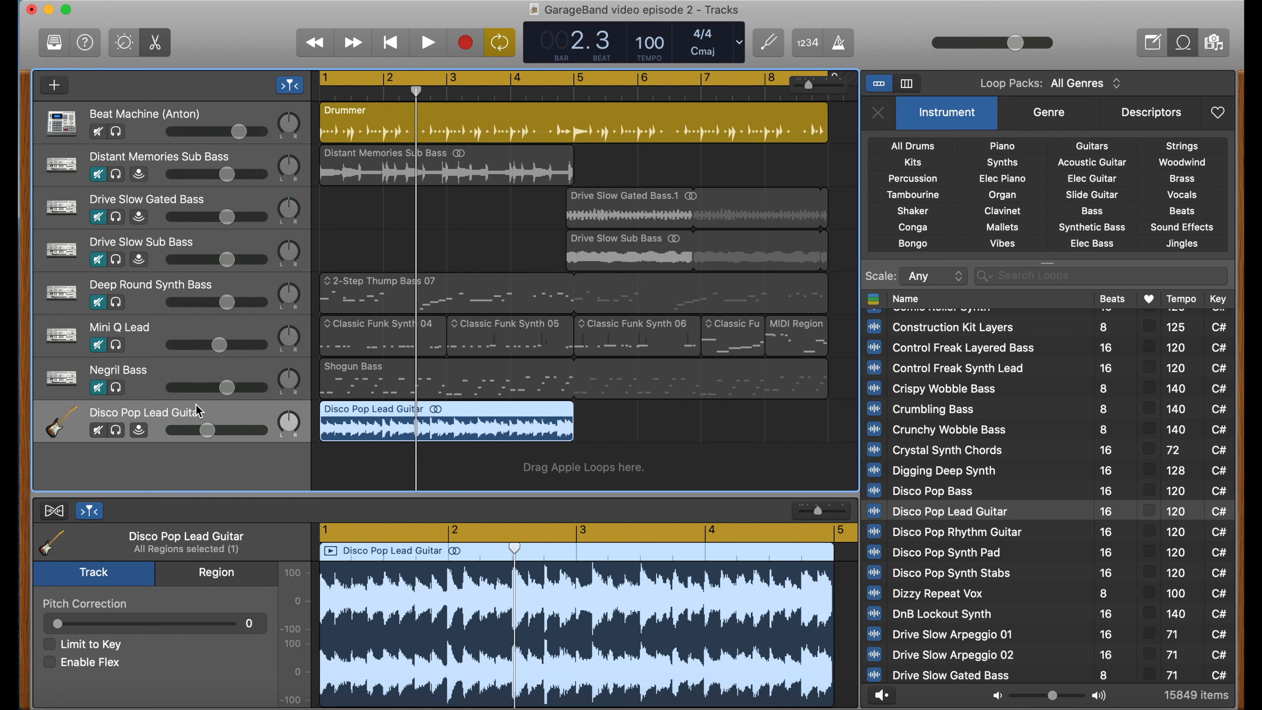
{"action": "key", "text": "Delete"}
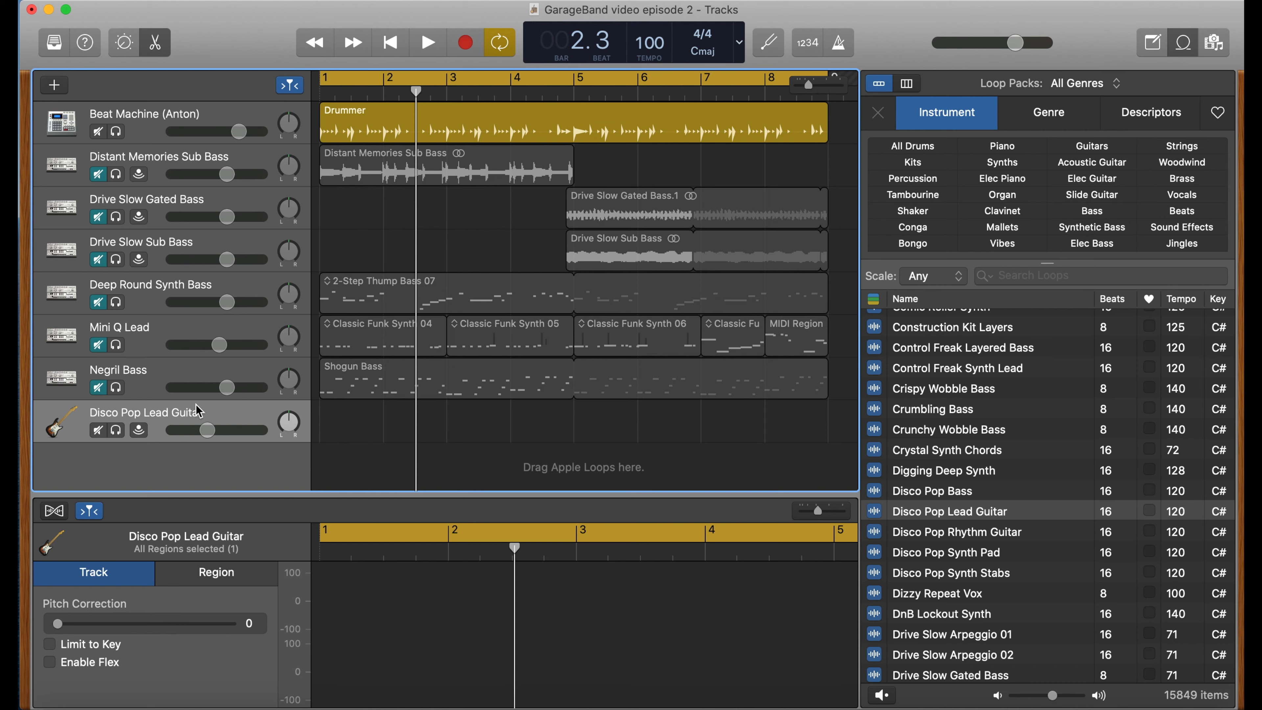
{"action": "key", "text": "super+BackSpace"}
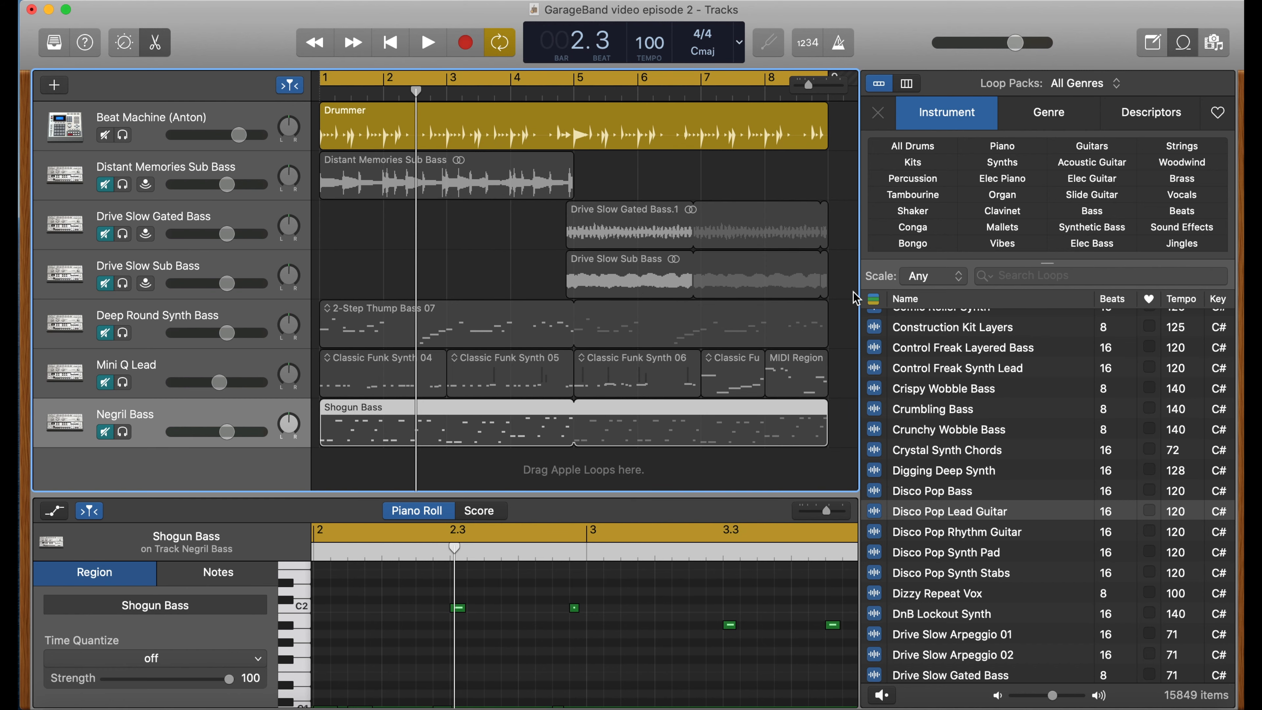
- Filter the loop browser by the Synthetic Bass instrument
{"action": "left_click", "coordinate": [964, 127]}
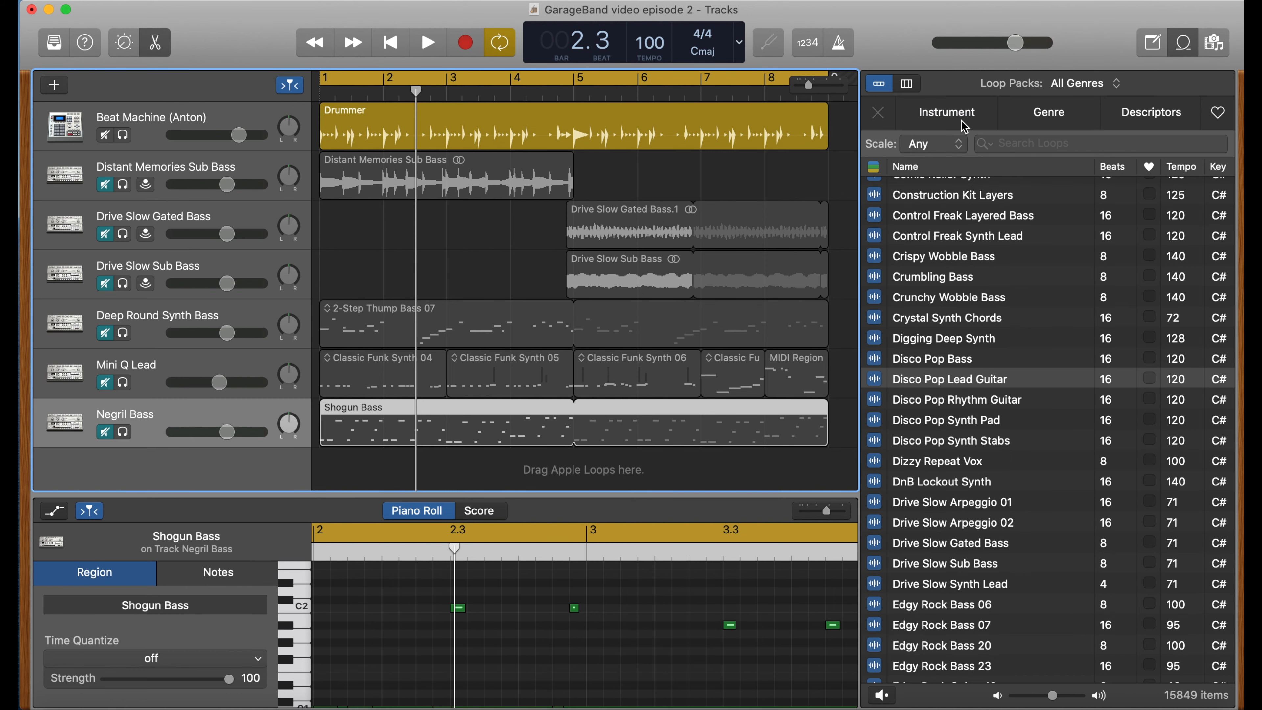
{"action": "left_click", "coordinate": [965, 127]}
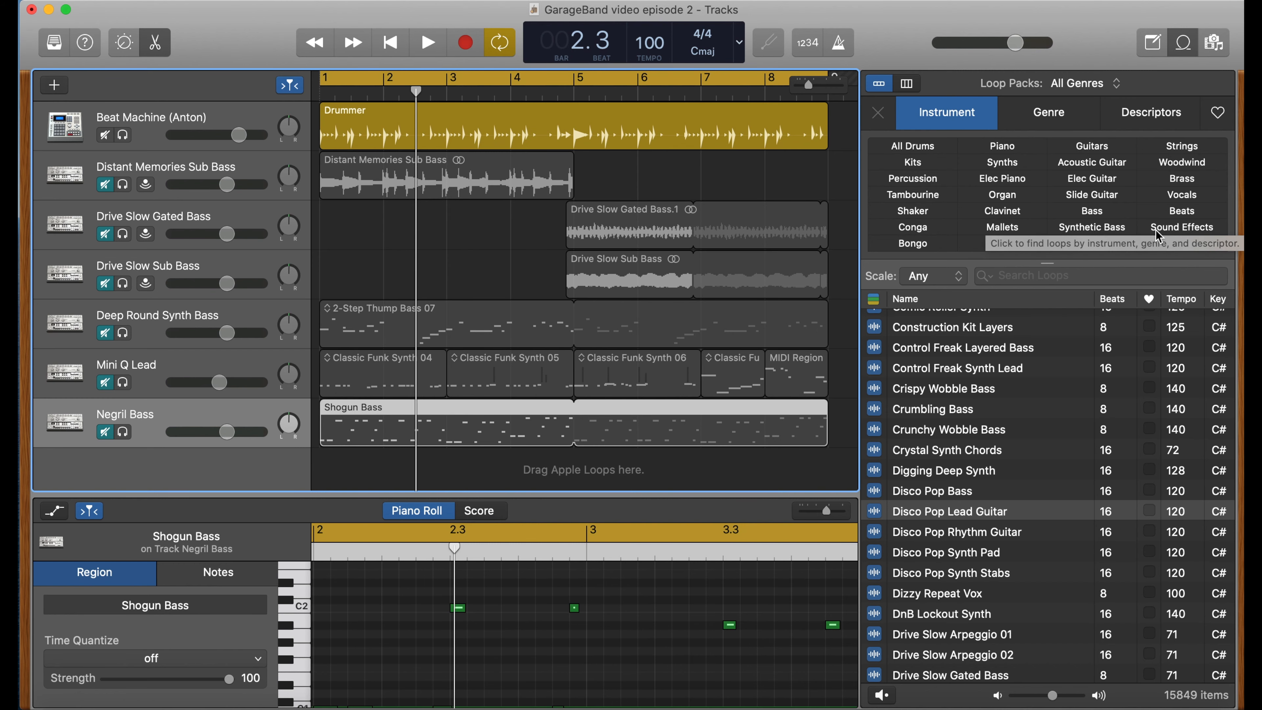
{"action": "left_click", "coordinate": [1094, 228]}
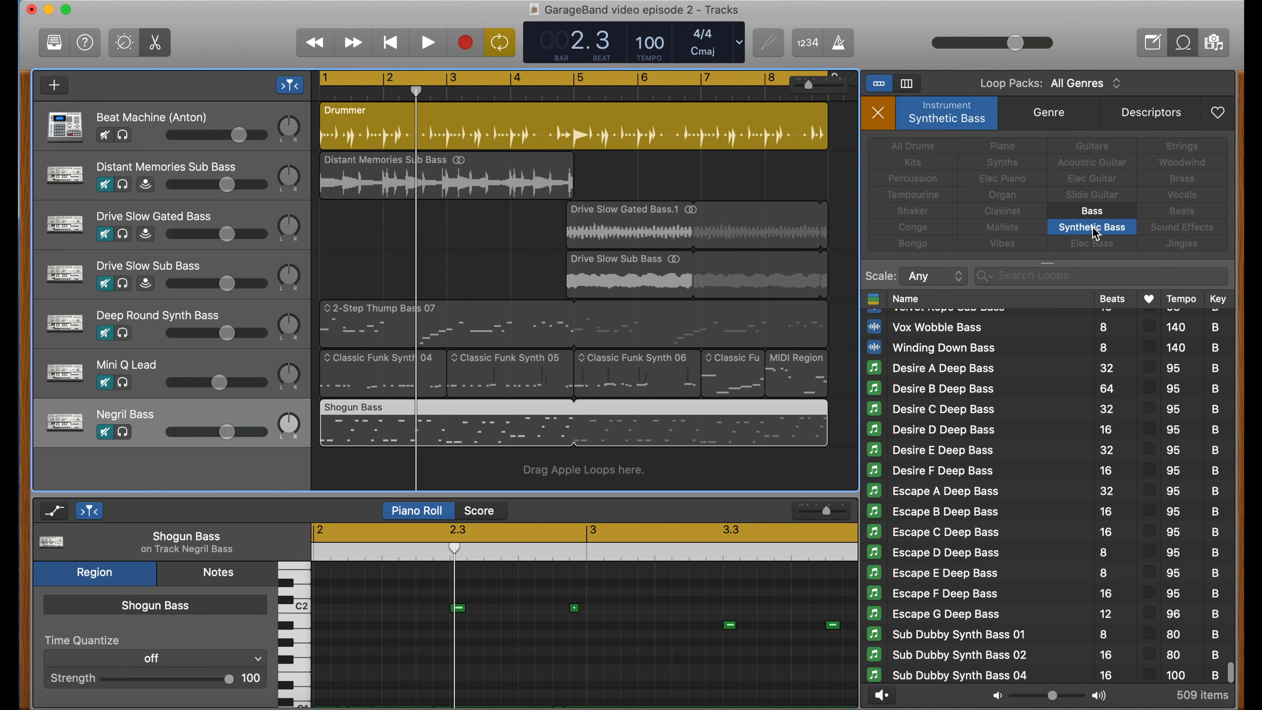
- Narrow the synthetic bass loops to the Urban and Hip Hop/R&B genres
{"action": "left_click", "coordinate": [1066, 126]}
{"action": "scroll", "coordinate": [1063, 487], "scroll_direction": "up", "scroll_amount": 15}
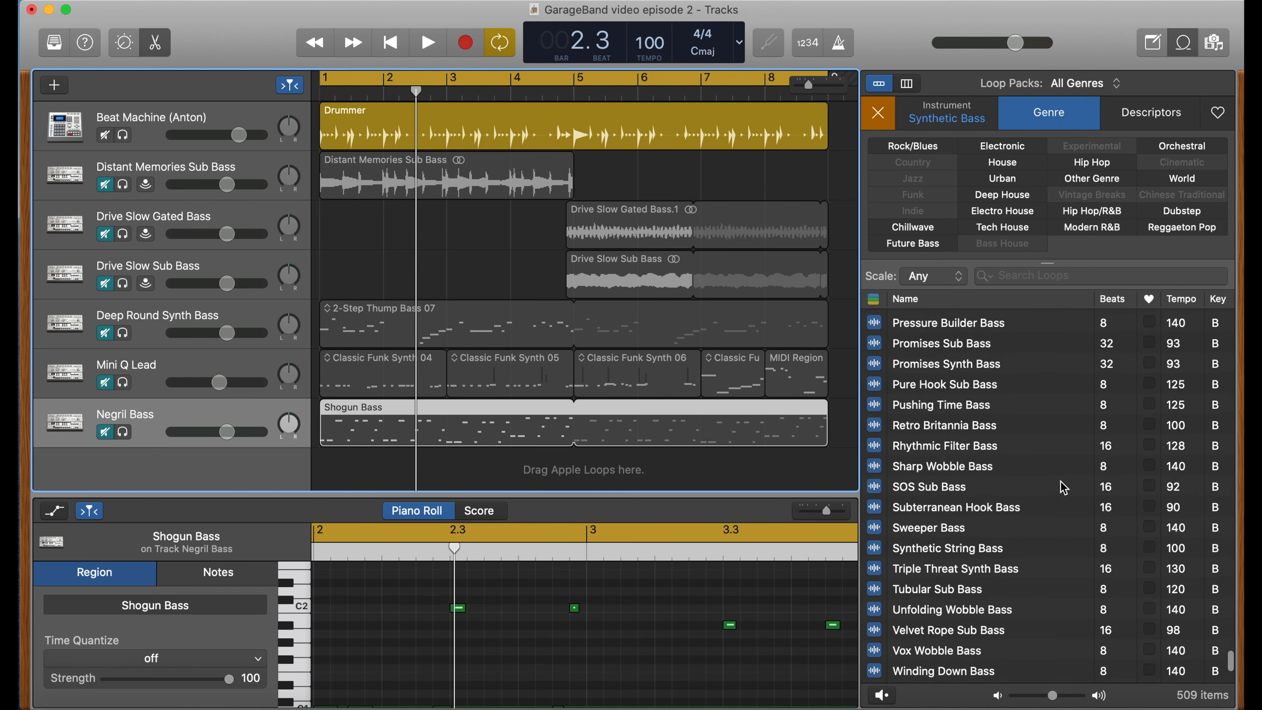
{"action": "scroll", "coordinate": [1064, 488], "scroll_direction": "up", "scroll_amount": 15}
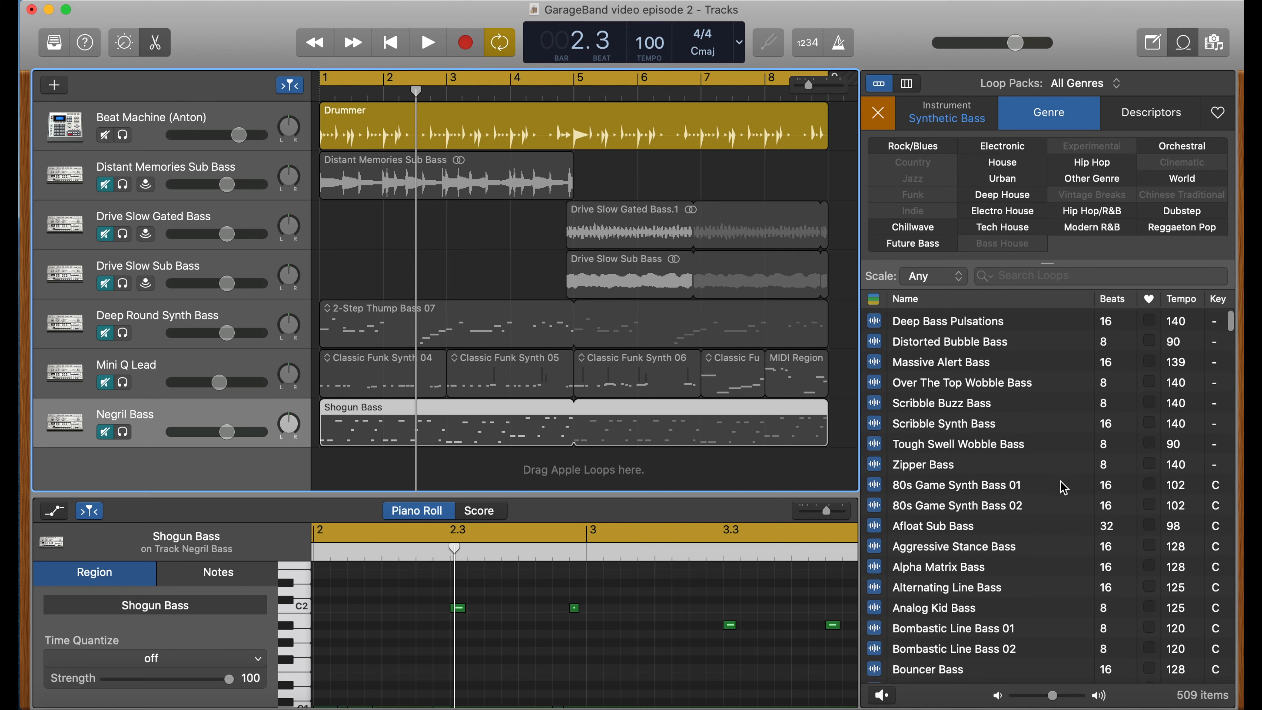
{"action": "scroll", "coordinate": [1060, 486], "scroll_direction": "down", "scroll_amount": 20}
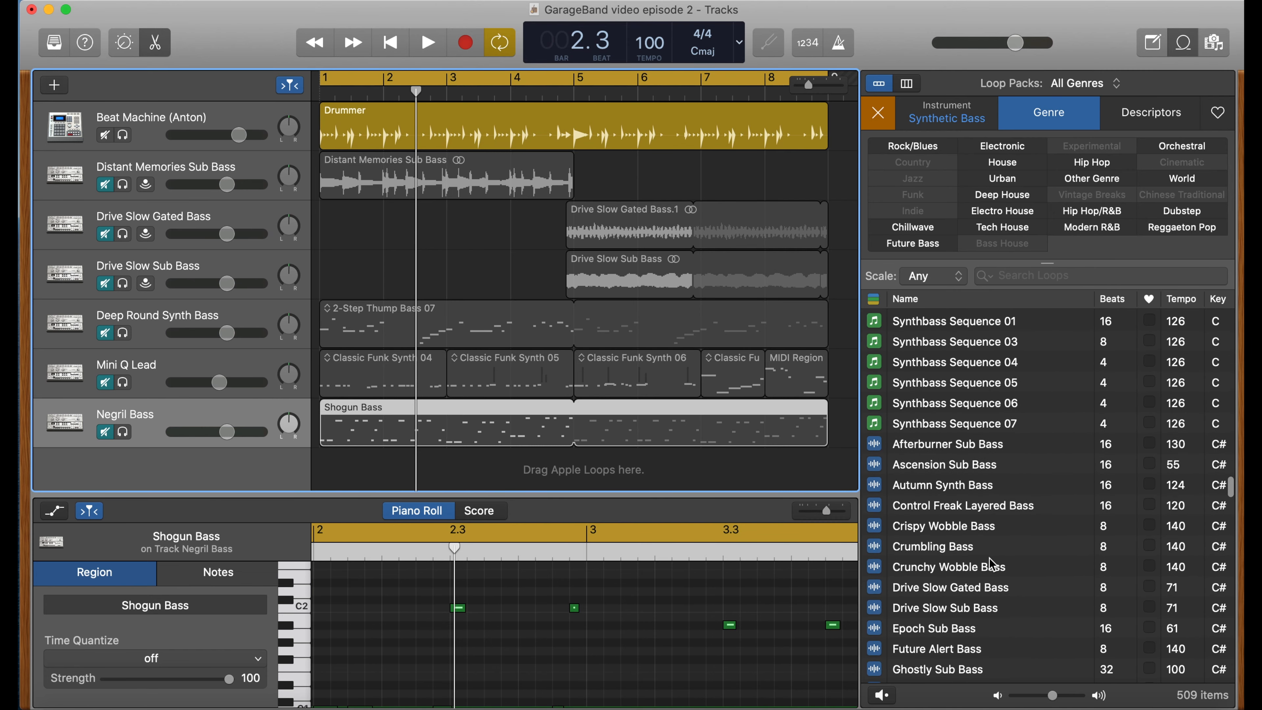
{"action": "scroll", "coordinate": [1066, 547], "scroll_direction": "down", "scroll_amount": 10}
{"action": "scroll", "coordinate": [1066, 547], "scroll_direction": "up", "scroll_amount": 20}
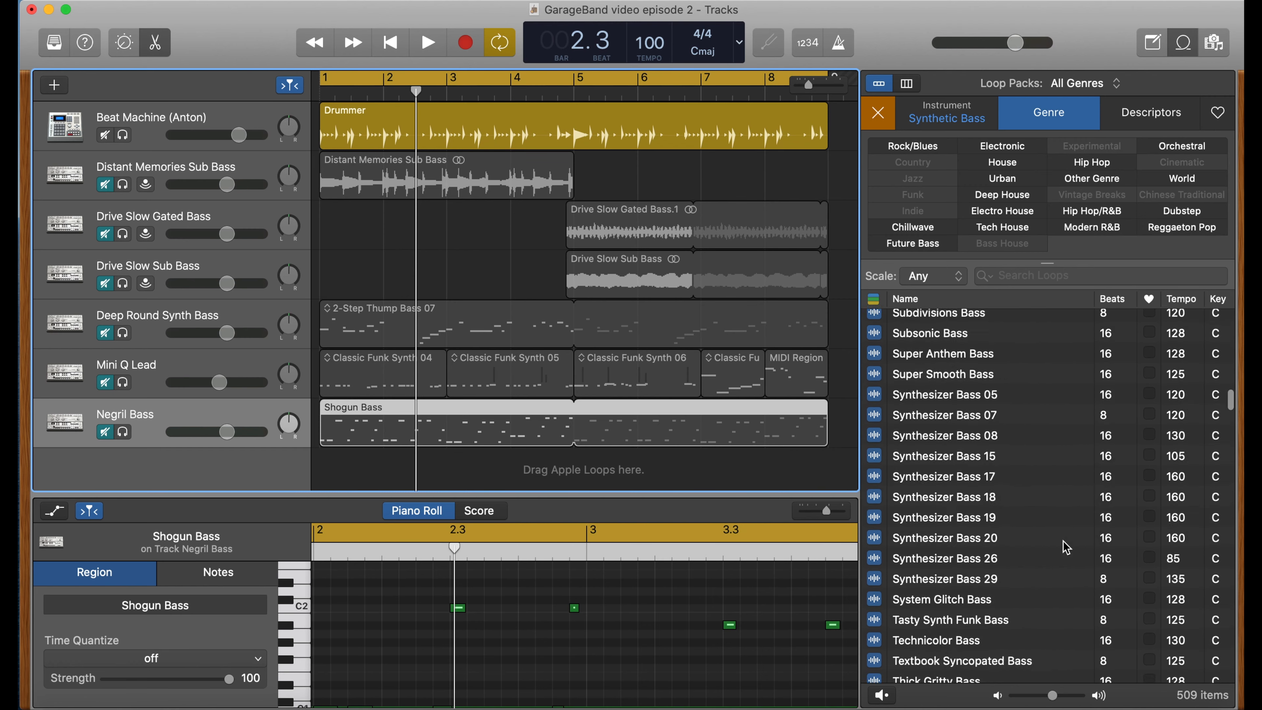
{"action": "left_click", "coordinate": [1009, 185]}
- Preview several filtered loops, from Classic Funk Synth 05 to Hip Hop Mature Bass 04, while the project plays
{"action": "left_click", "coordinate": [1020, 403]}
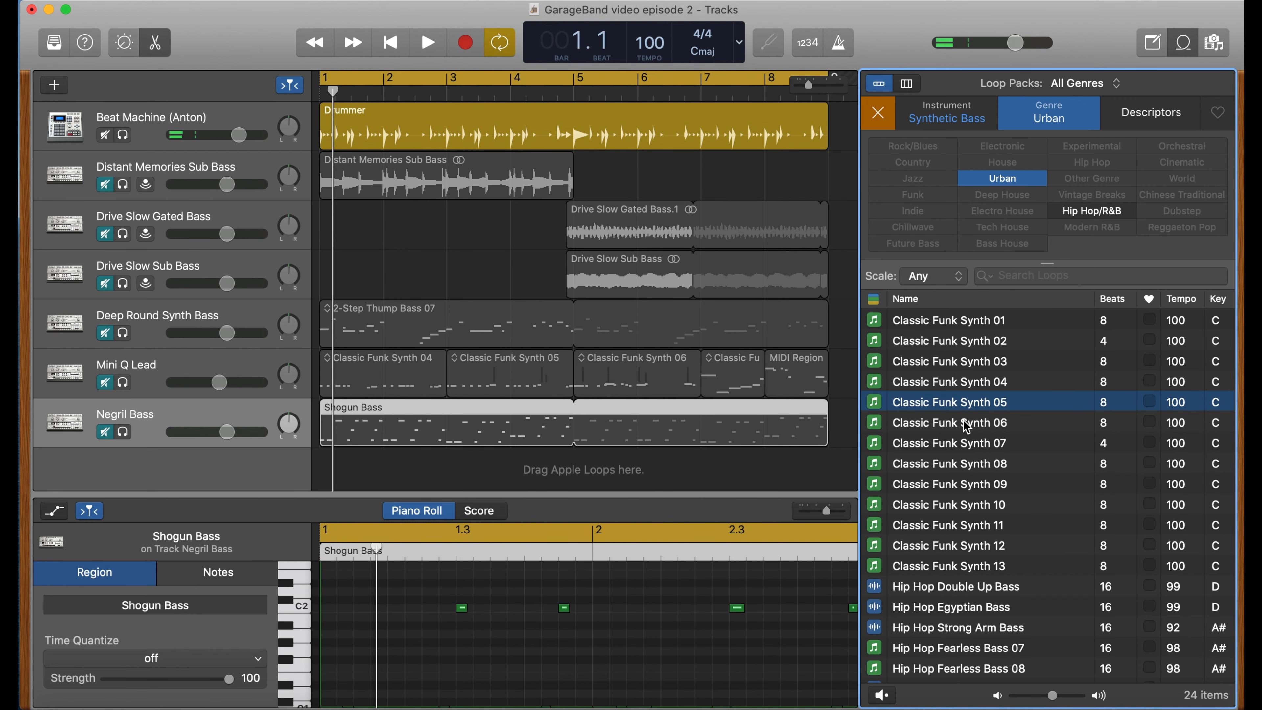
{"action": "key", "text": "space"}
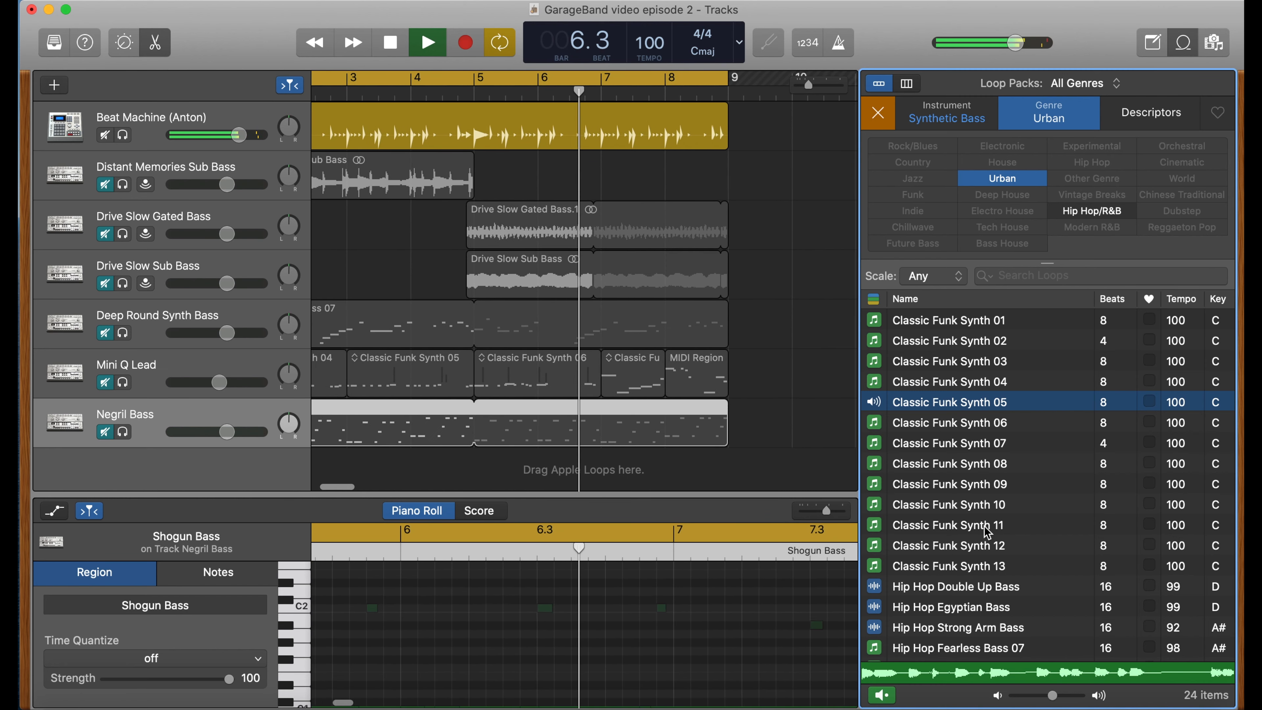
{"action": "left_click", "coordinate": [974, 588]}
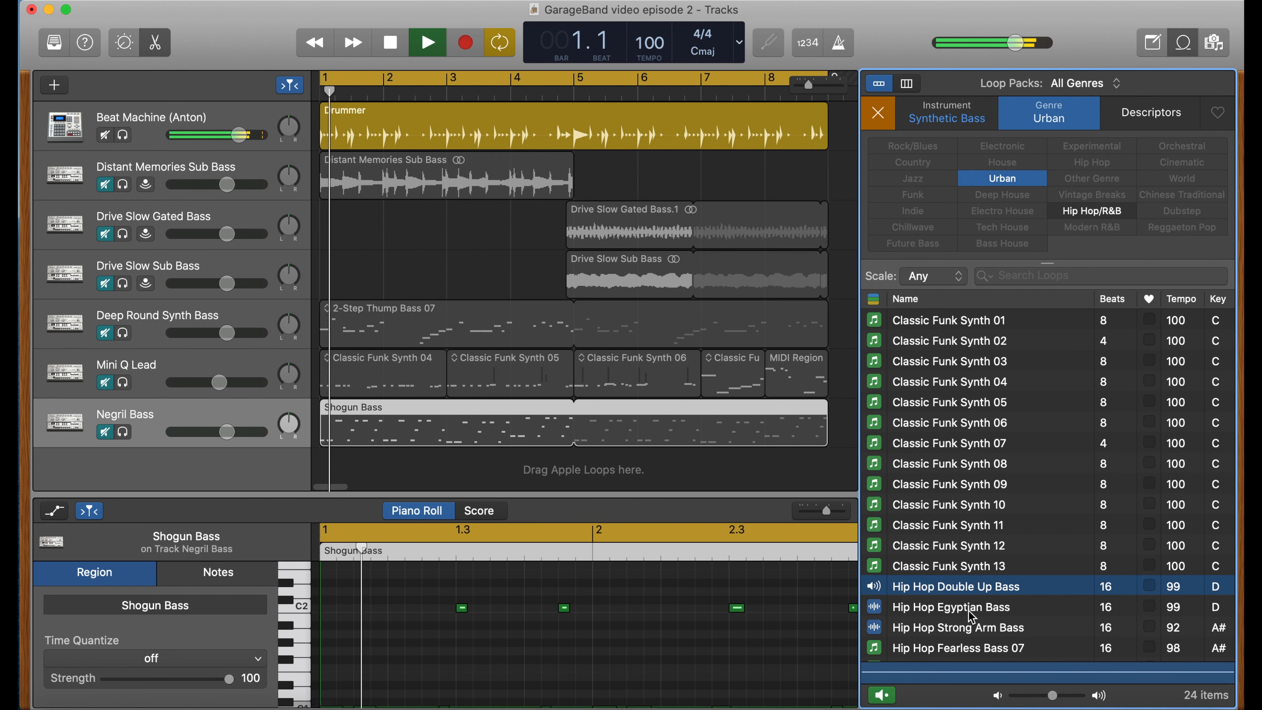
{"action": "left_click", "coordinate": [970, 616]}
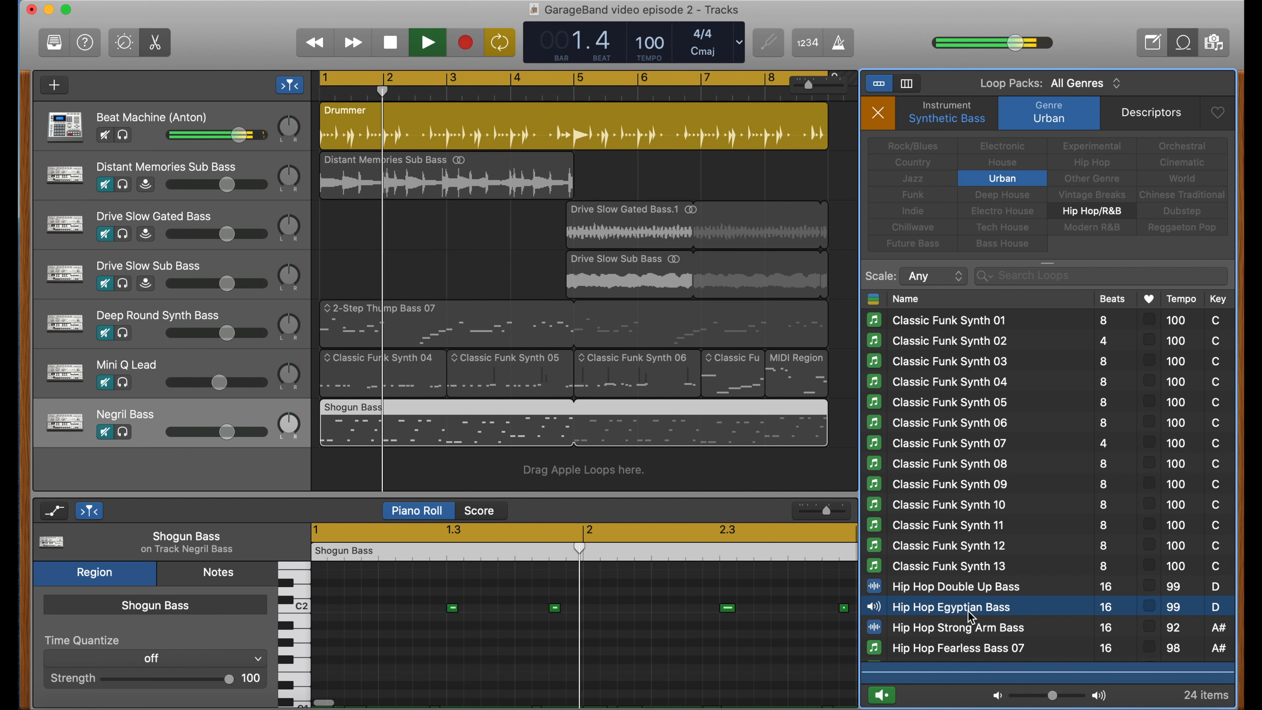
{"action": "left_click", "coordinate": [966, 627]}
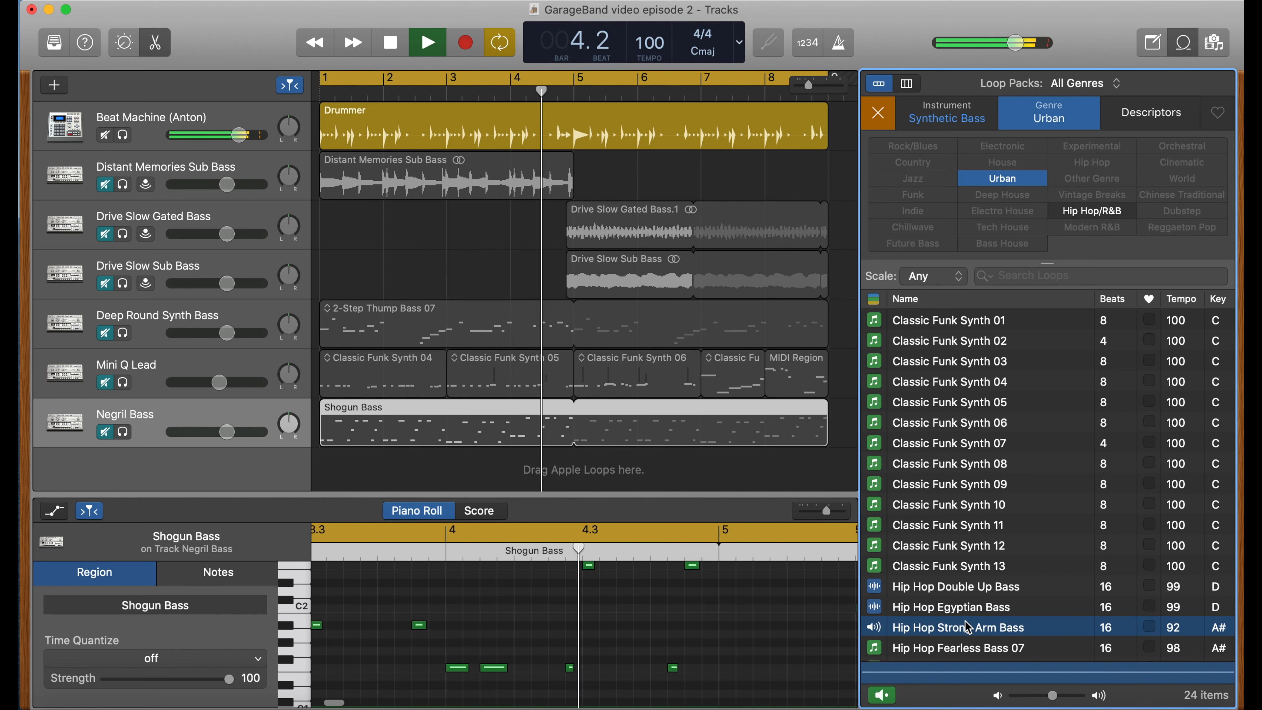
{"action": "scroll", "coordinate": [968, 631], "scroll_direction": "down", "scroll_amount": 3}
{"action": "scroll", "coordinate": [968, 628], "scroll_direction": "down", "scroll_amount": 4}
{"action": "left_click", "coordinate": [967, 623]}
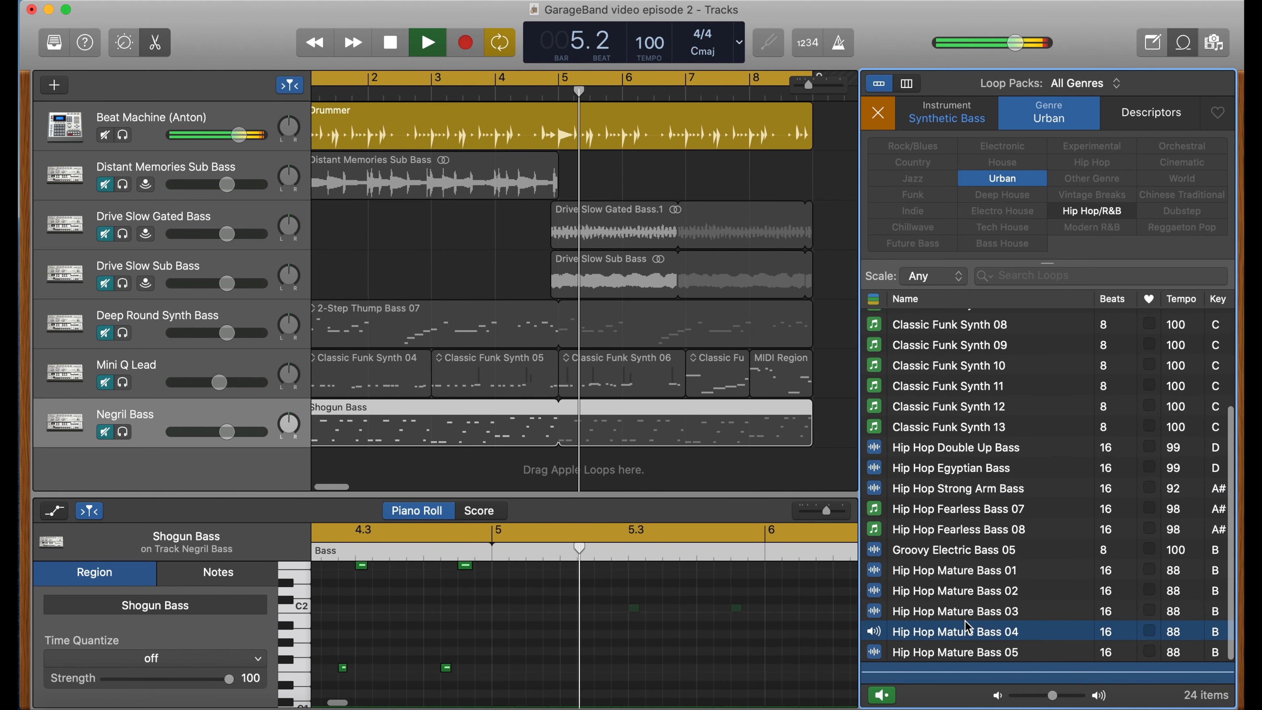
- Preview the Groovy Electric Bass 05 loop and stop project playback
{"action": "left_click", "coordinate": [971, 552]}
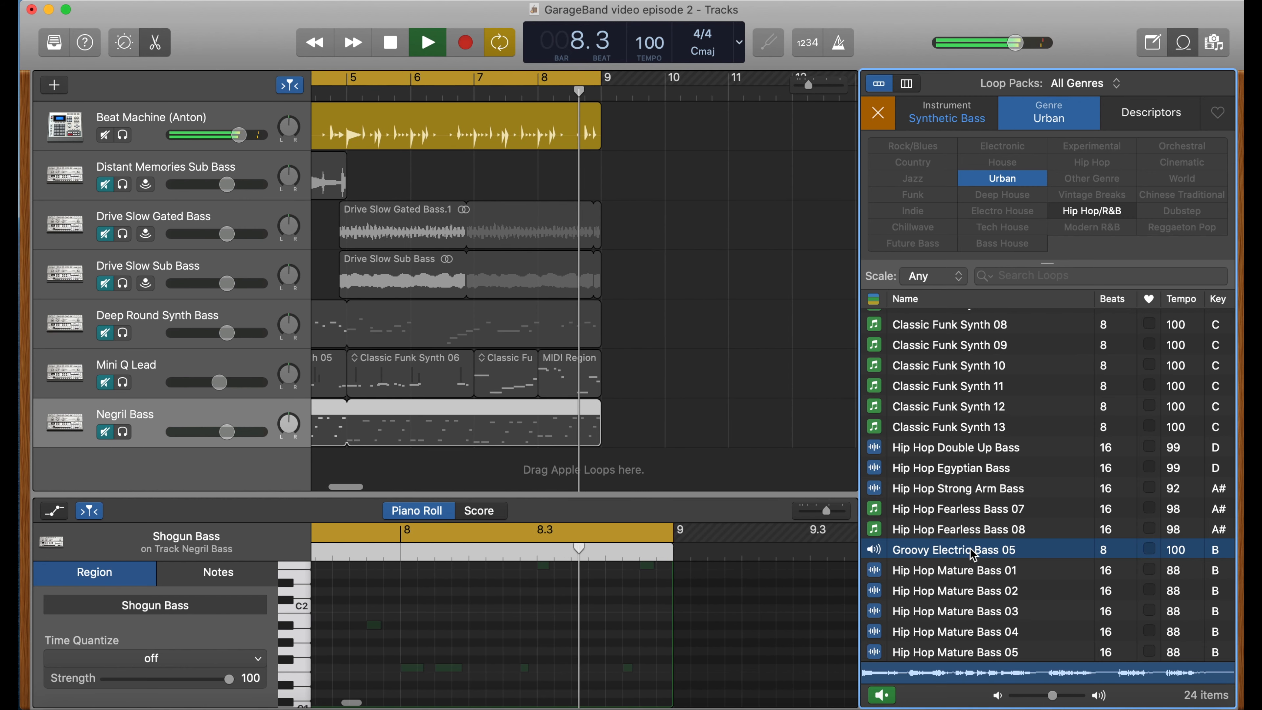
{"action": "key", "text": "space"}
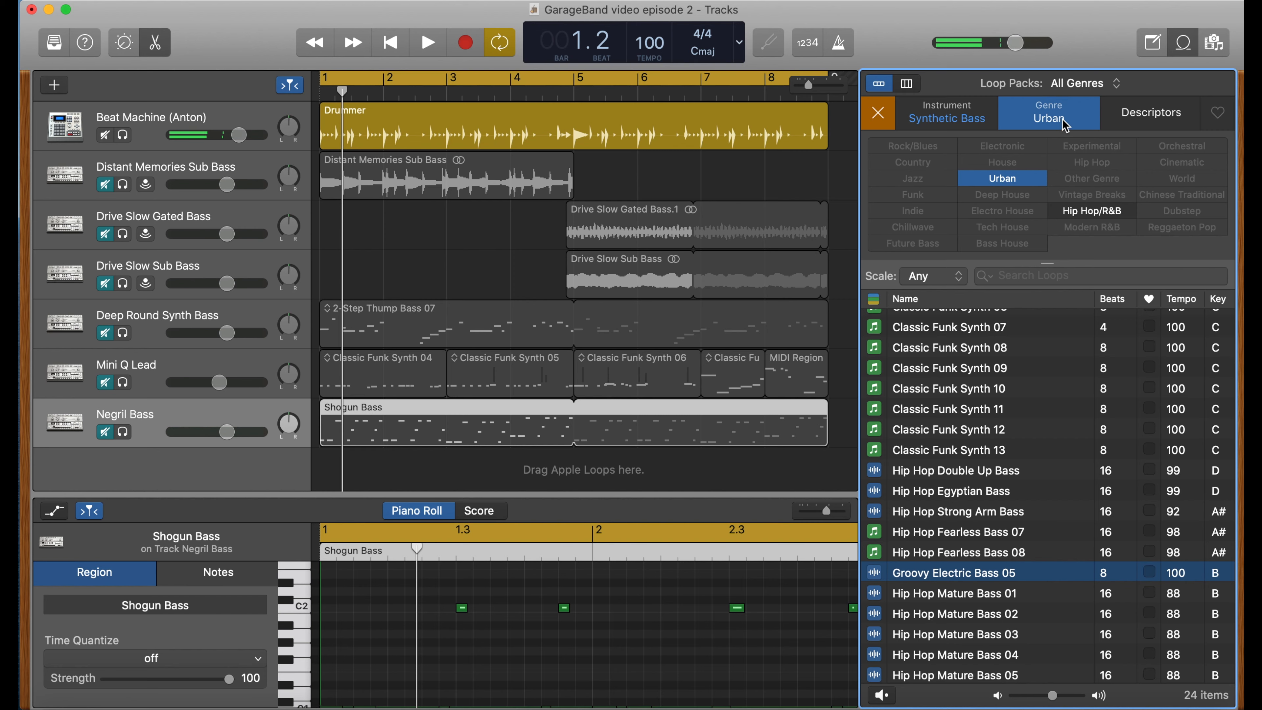
- Switch the loop genre filter from Urban to World and select the Shogun Bass loop
{"action": "left_click", "coordinate": [1017, 179]}
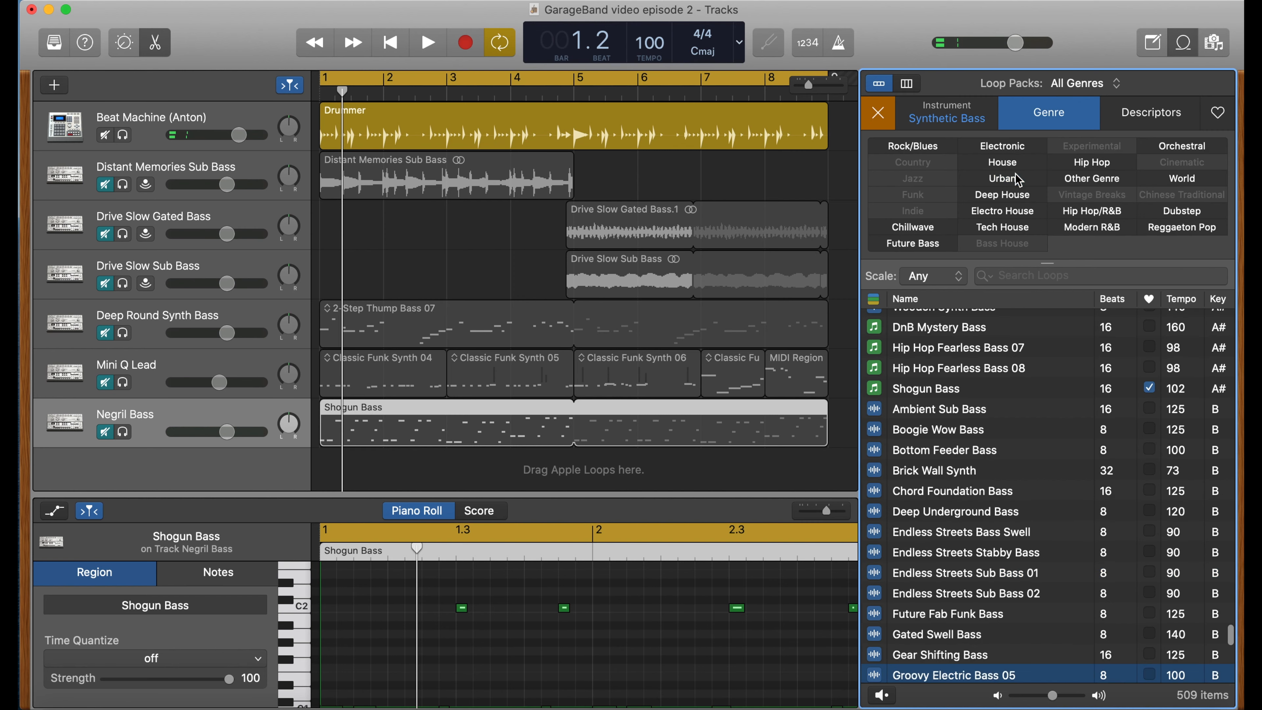
{"action": "left_click", "coordinate": [1201, 180]}
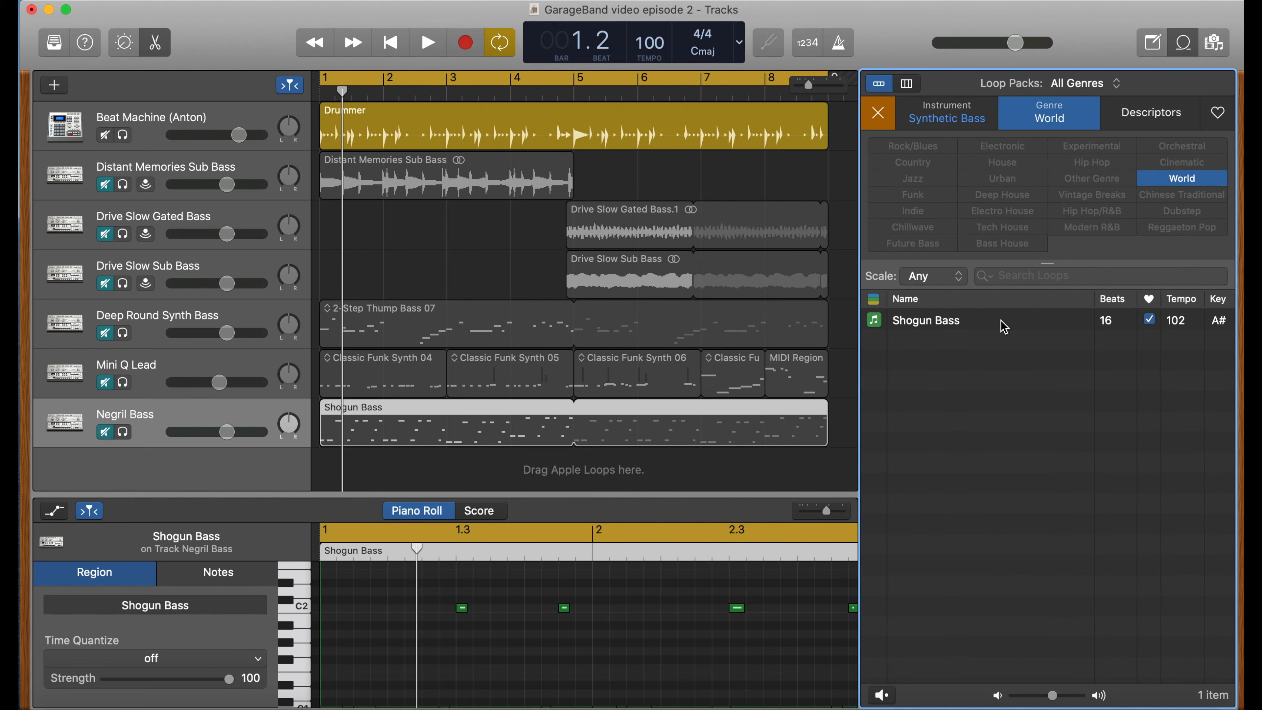
{"action": "left_click", "coordinate": [1151, 321]}
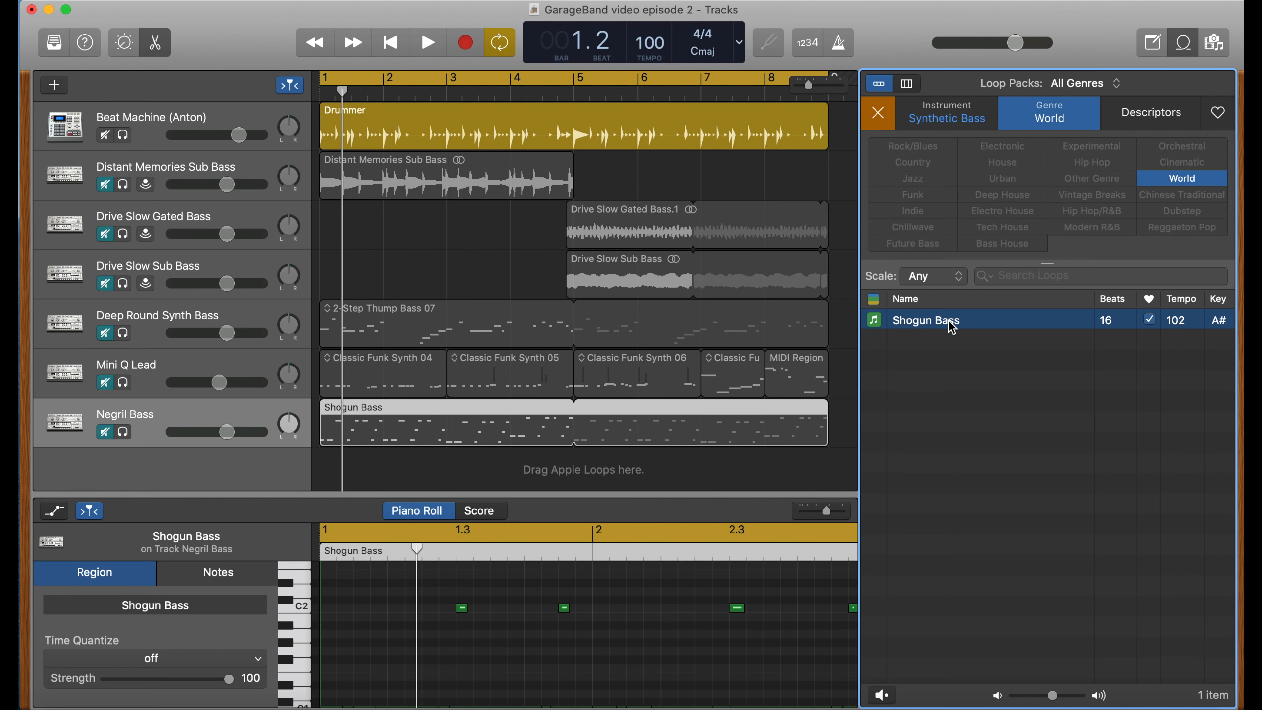
- Clear the instrument and genre filters in the loop browser
{"action": "left_click", "coordinate": [1046, 113]}
{"action": "left_click", "coordinate": [1046, 113]}
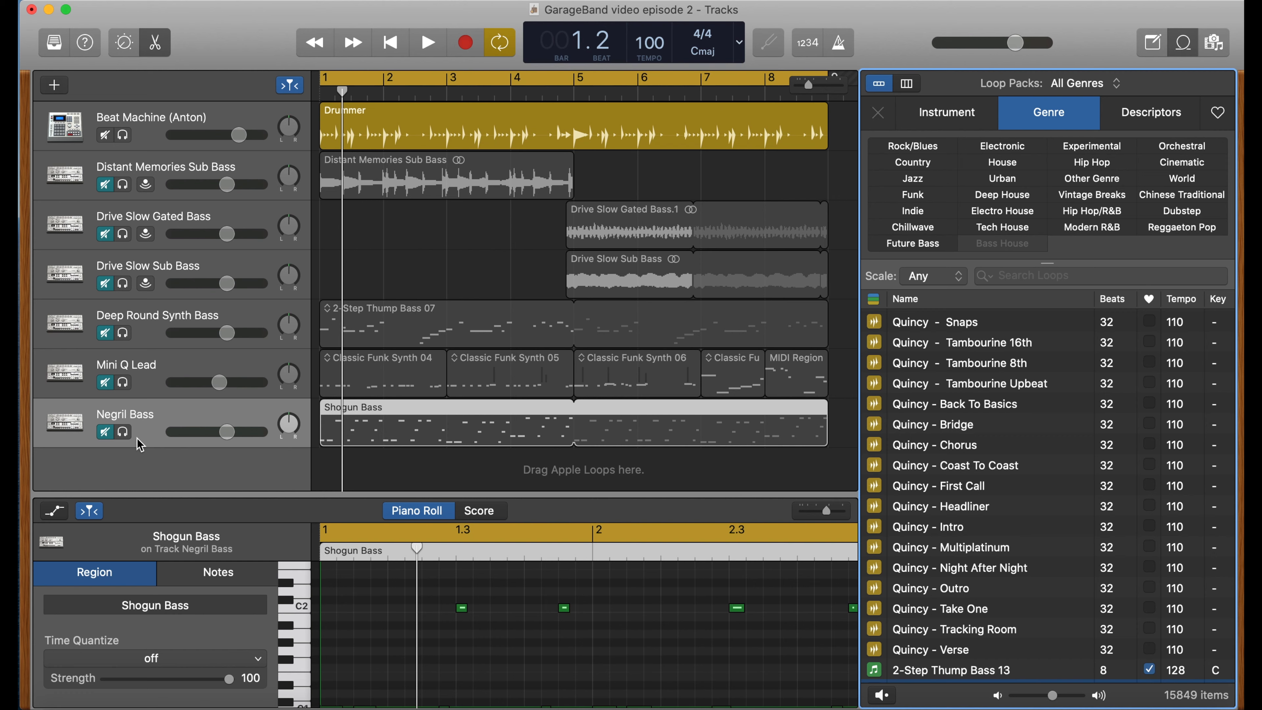
- Unmute the Negril Bass track, play the project to hear it, then mute it again
{"action": "left_click", "coordinate": [106, 436]}
{"action": "key", "text": "space"}
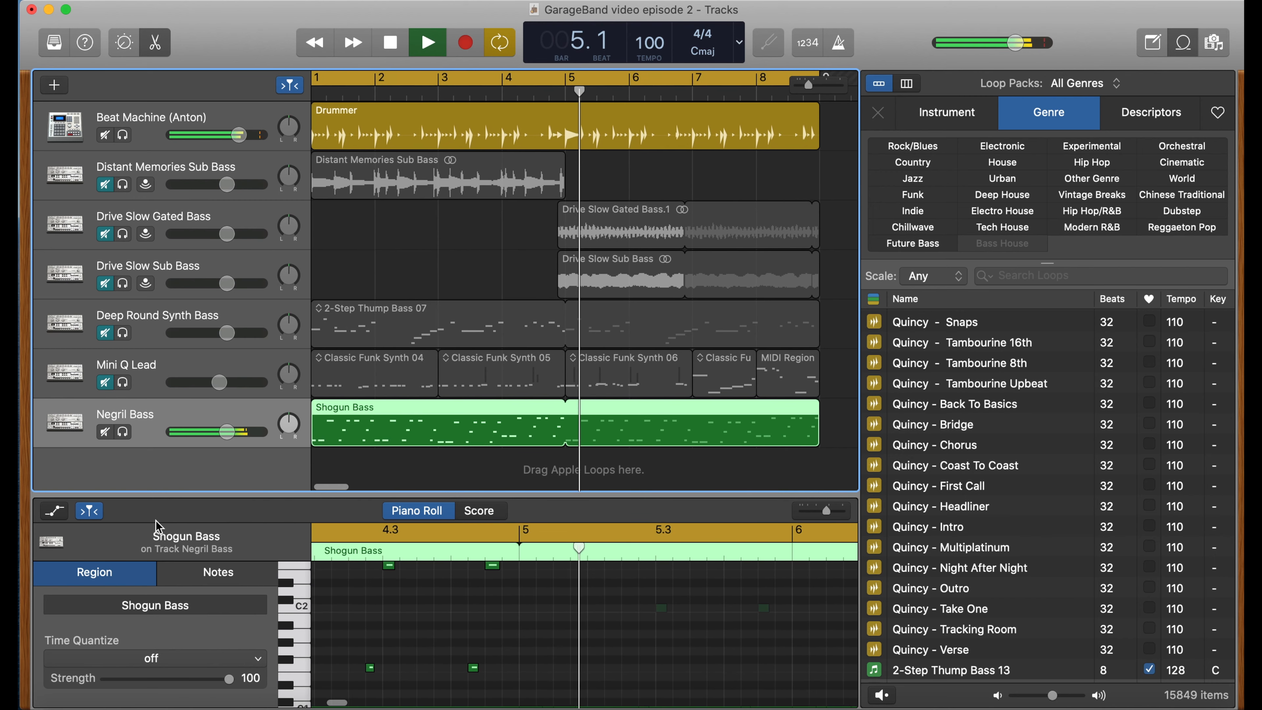
{"action": "key", "text": "space"}
{"action": "scroll", "coordinate": [344, 471], "scroll_direction": "left", "scroll_amount": 3}
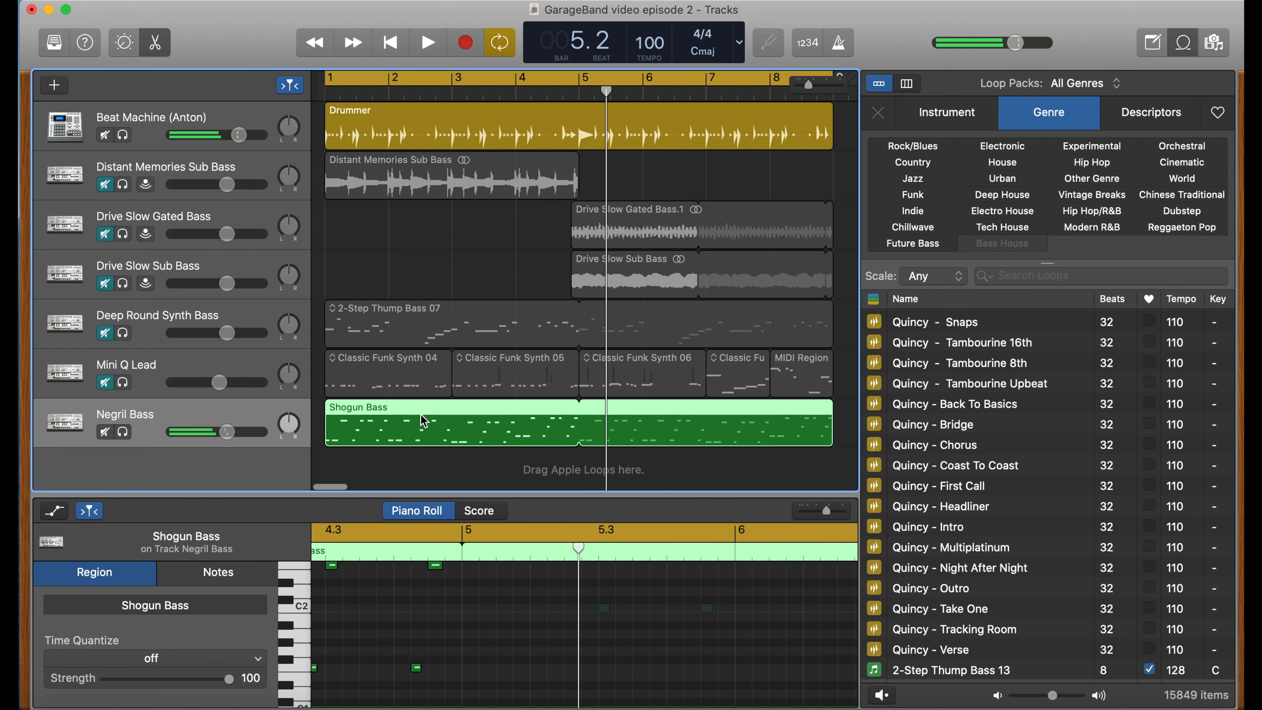
{"action": "left_click", "coordinate": [104, 431]}
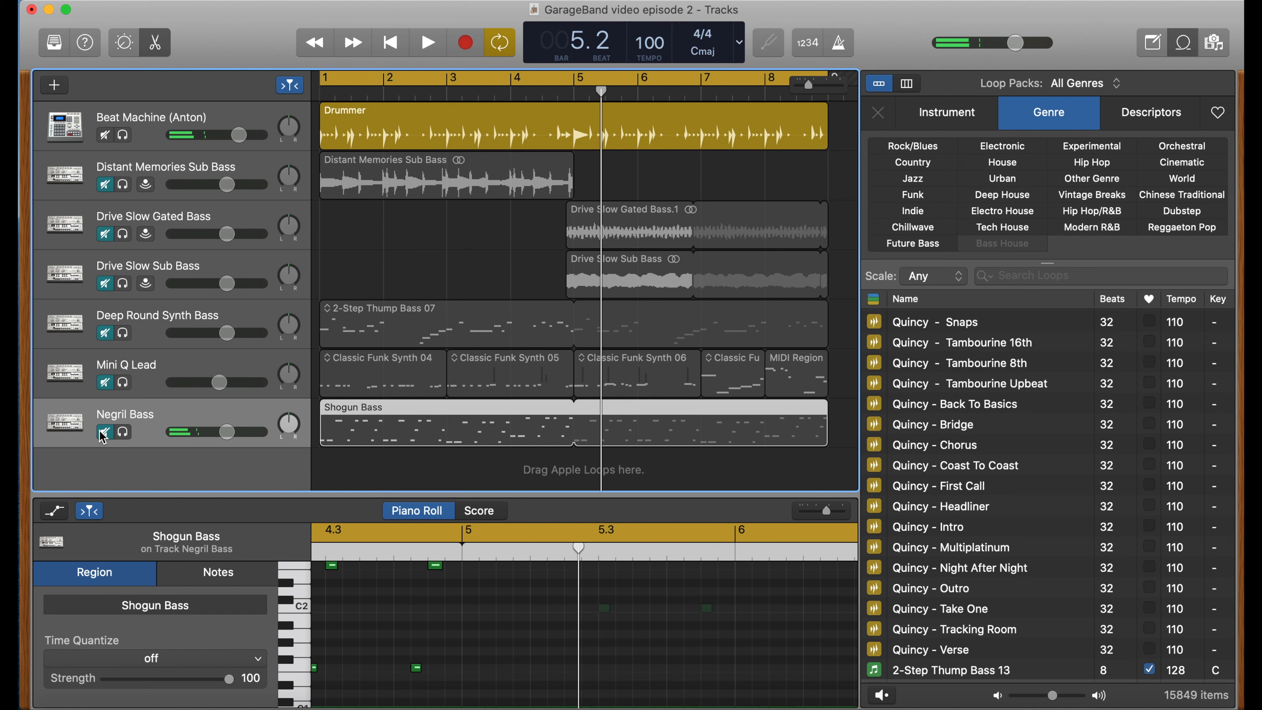
- Unmute the Mini Q Lead track and play the project from the beginning
{"action": "left_click", "coordinate": [106, 386]}
{"action": "key", "text": "Return"}
{"action": "key", "text": "space"}
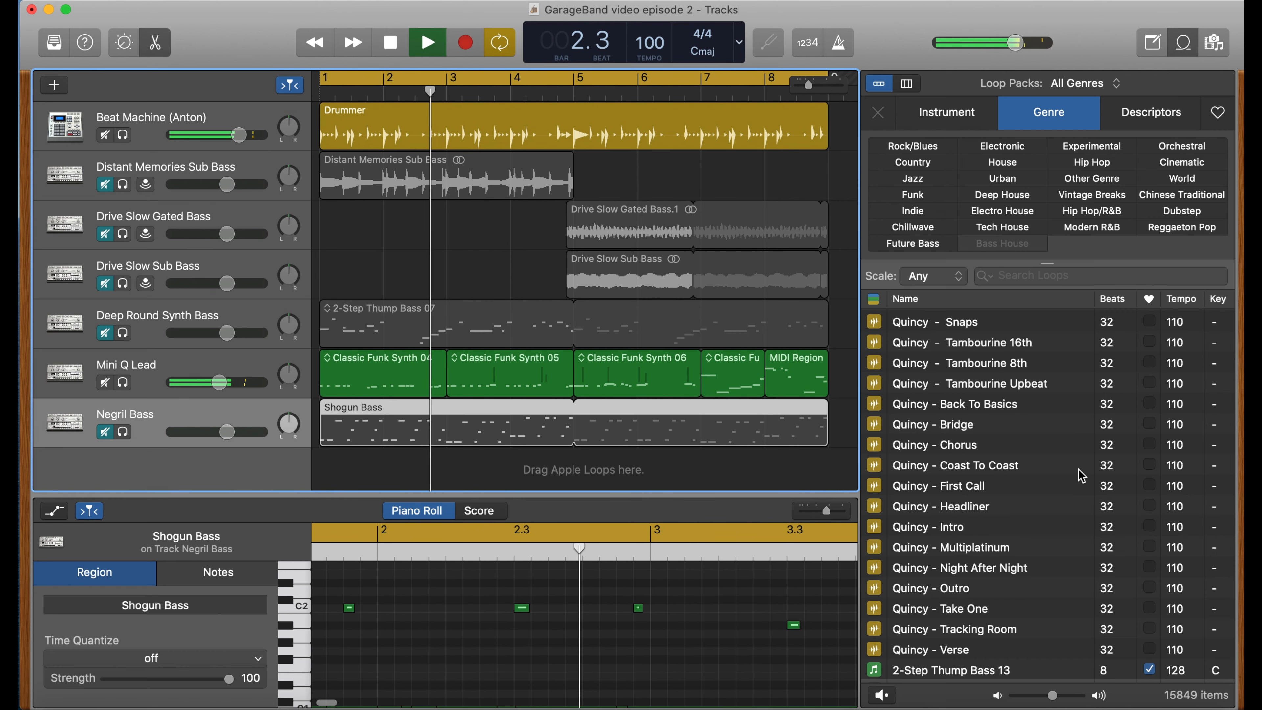
- Search the loop browser for "classic funk" loops
{"action": "scroll", "coordinate": [1083, 476], "scroll_direction": "up", "scroll_amount": 15}
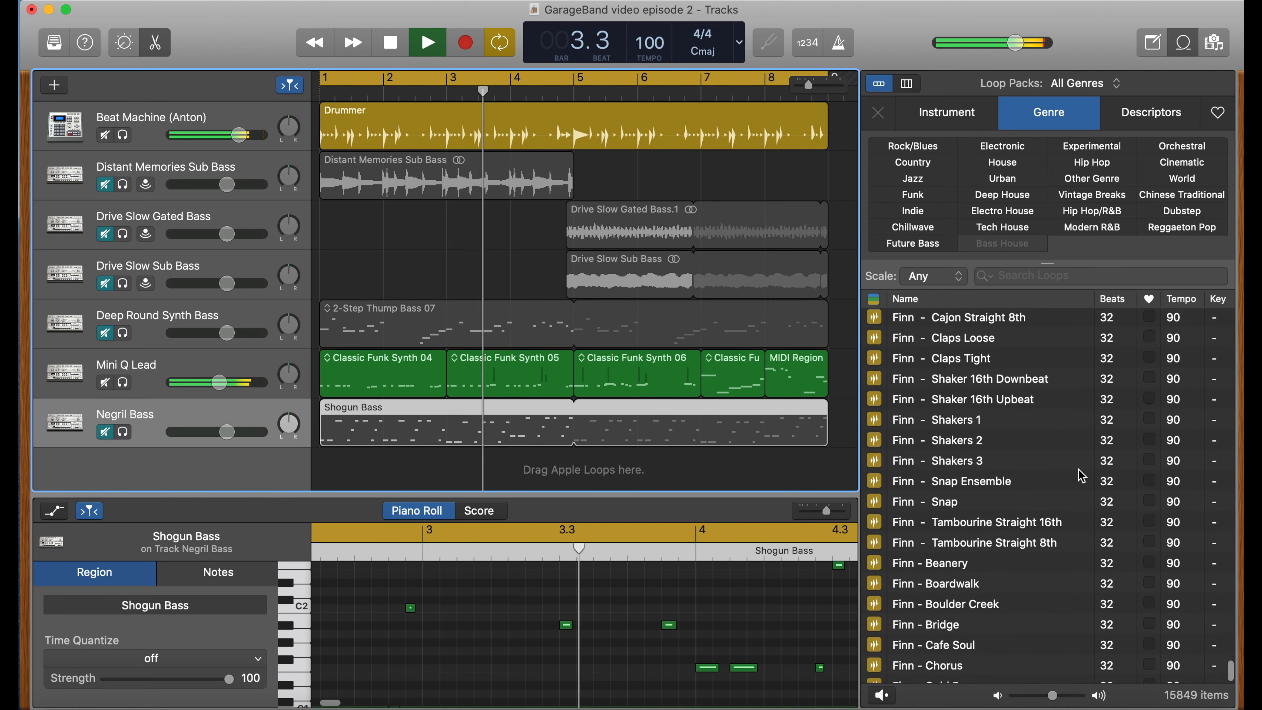
{"action": "scroll", "coordinate": [1083, 476], "scroll_direction": "up", "scroll_amount": 10}
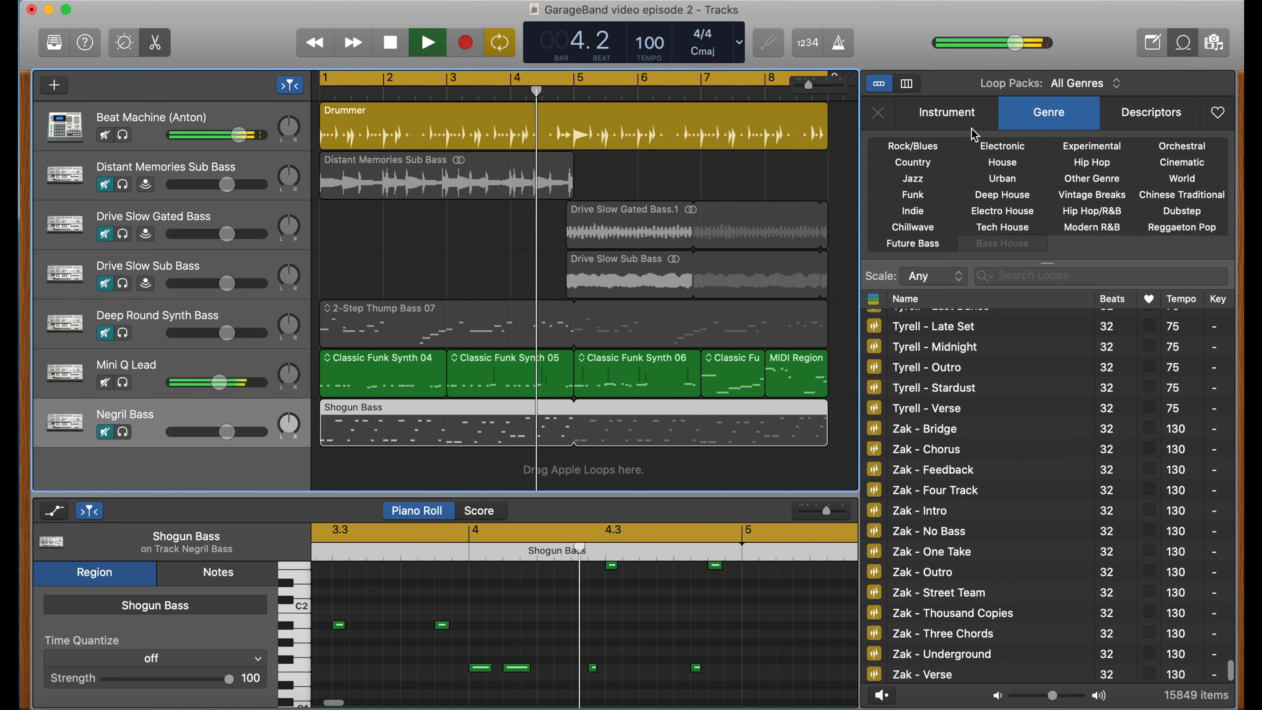
{"action": "left_click", "coordinate": [948, 113]}
{"action": "left_click", "coordinate": [1020, 274]}
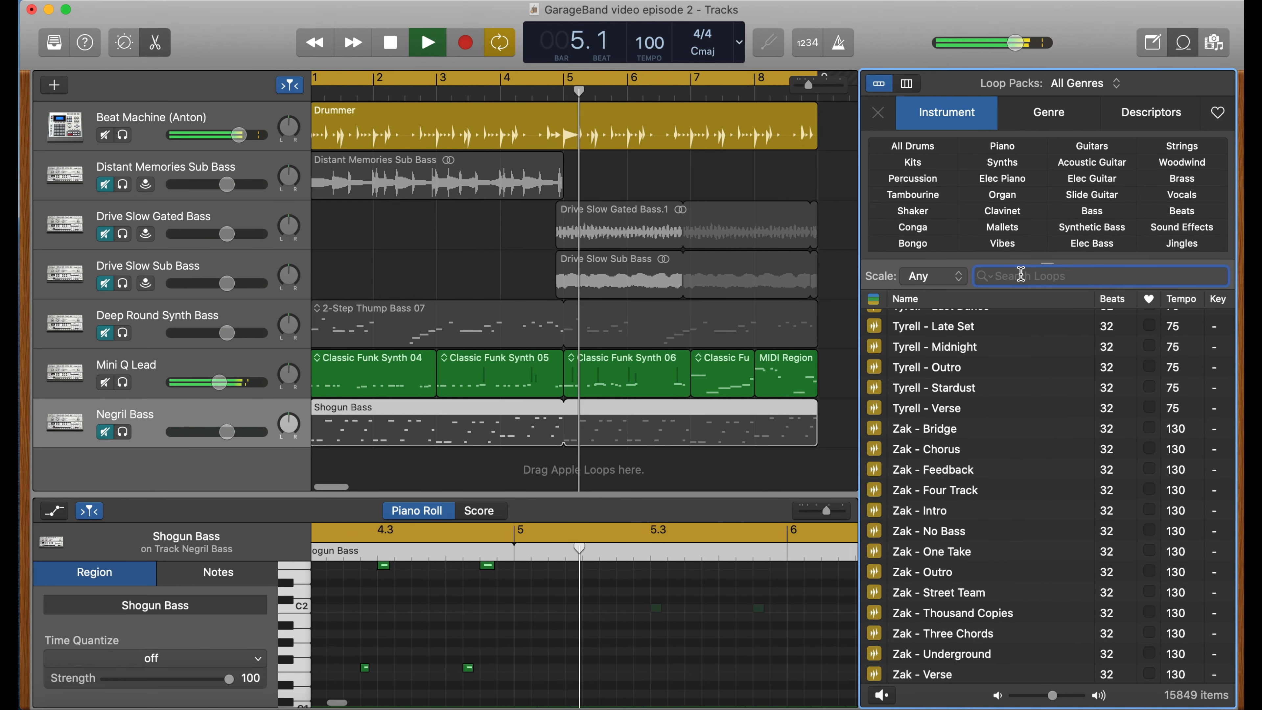
{"action": "type", "text": "classic"}
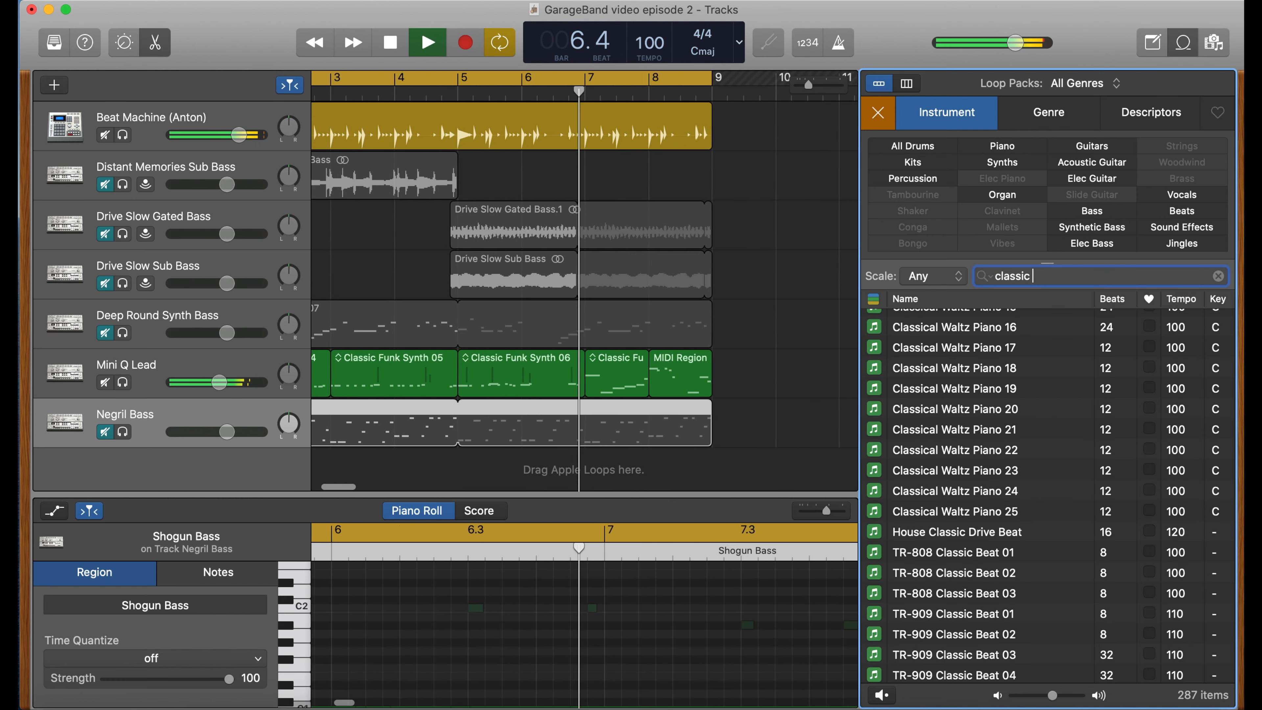
{"action": "type", "text": " funk"}
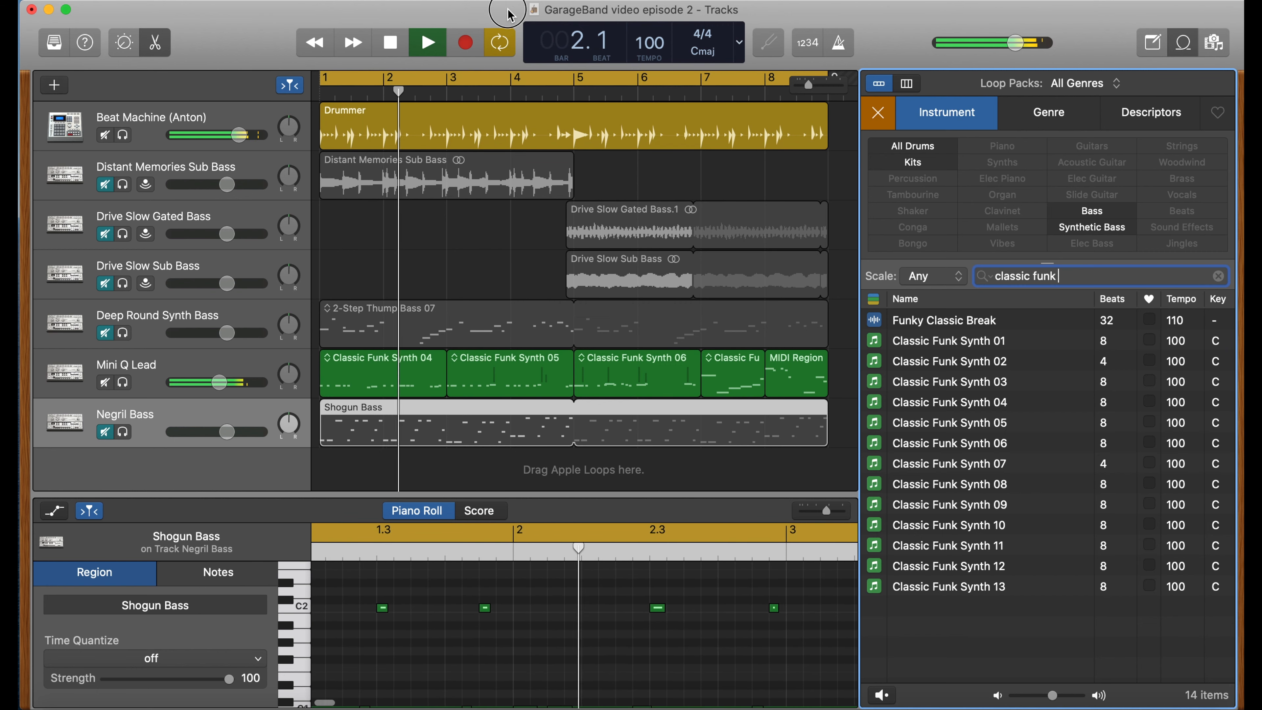
- Stop playback and open the Classic Funk Synth 06 and MIDI Region regions in the editor
{"action": "left_click", "coordinate": [390, 47]}
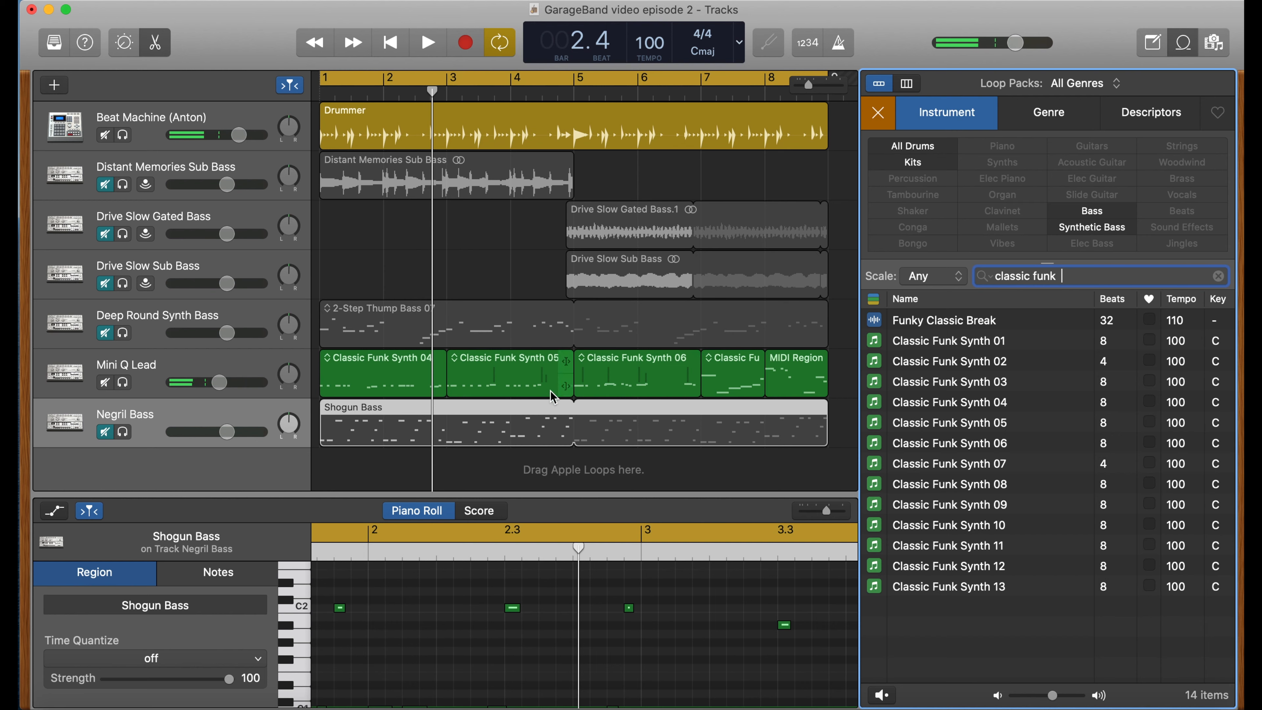
{"action": "left_click", "coordinate": [679, 380]}
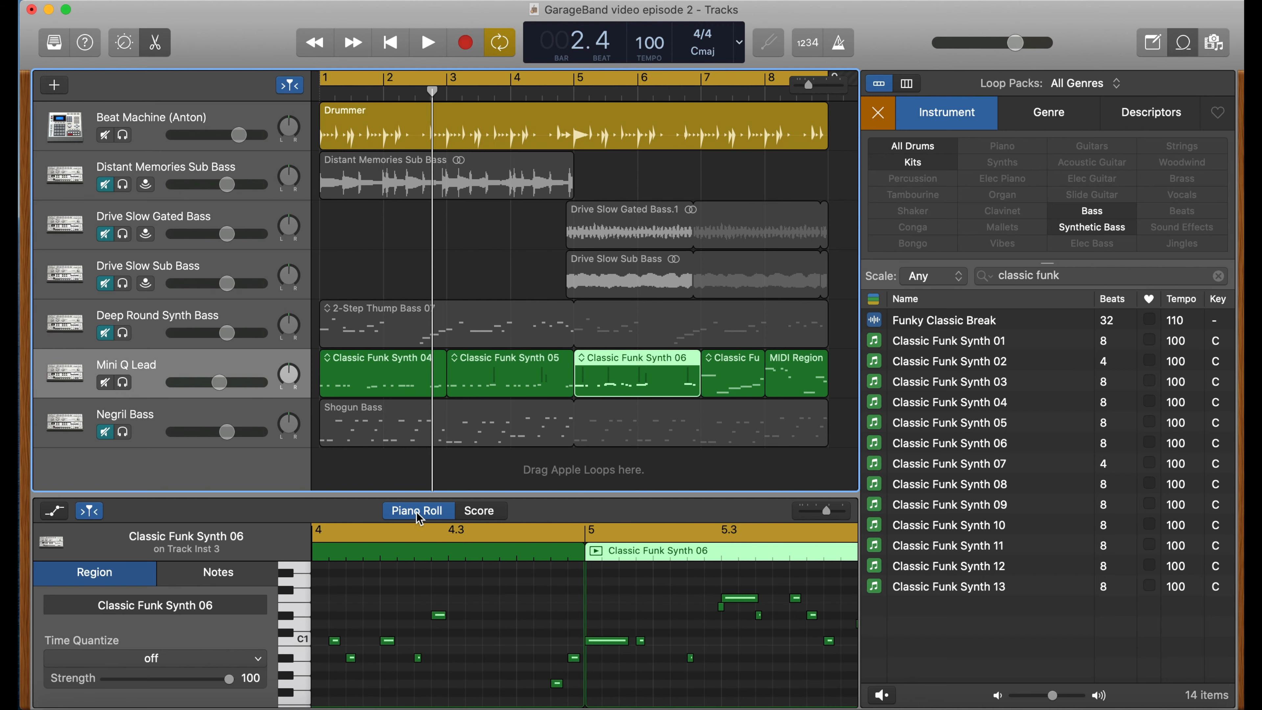
{"action": "left_click", "coordinate": [794, 378]}
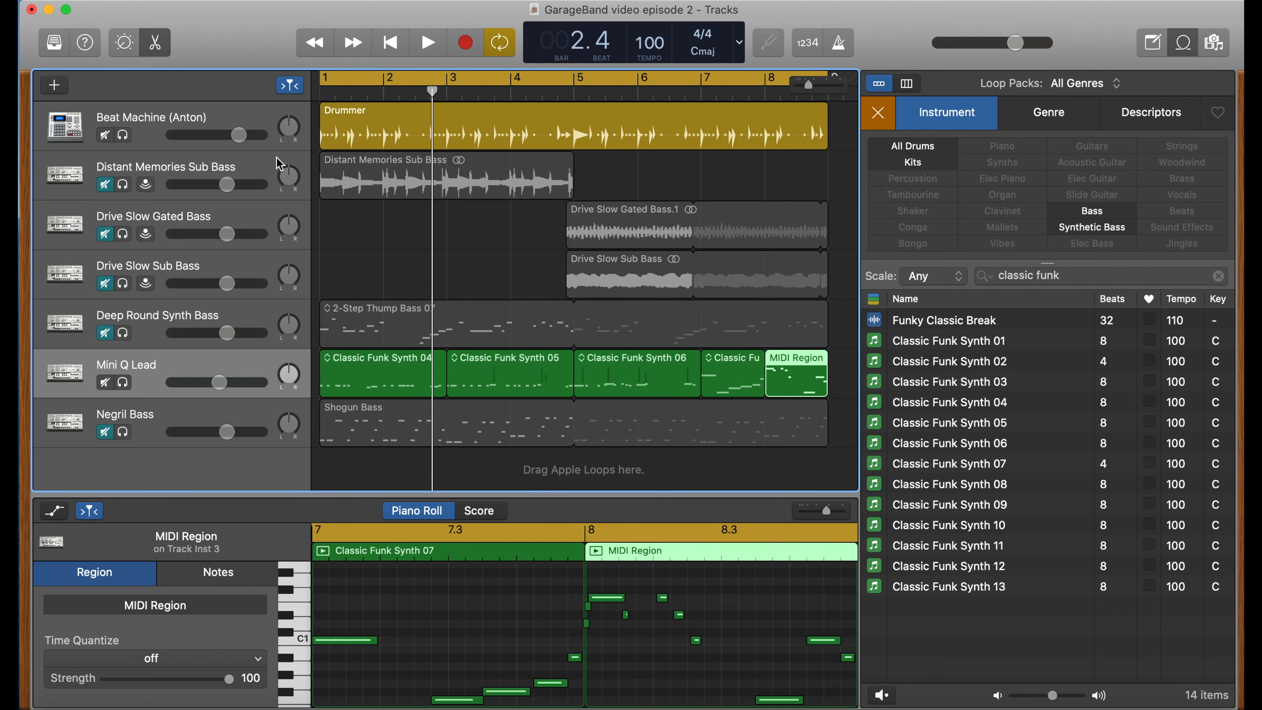
{"action": "left_click", "coordinate": [158, 47]}
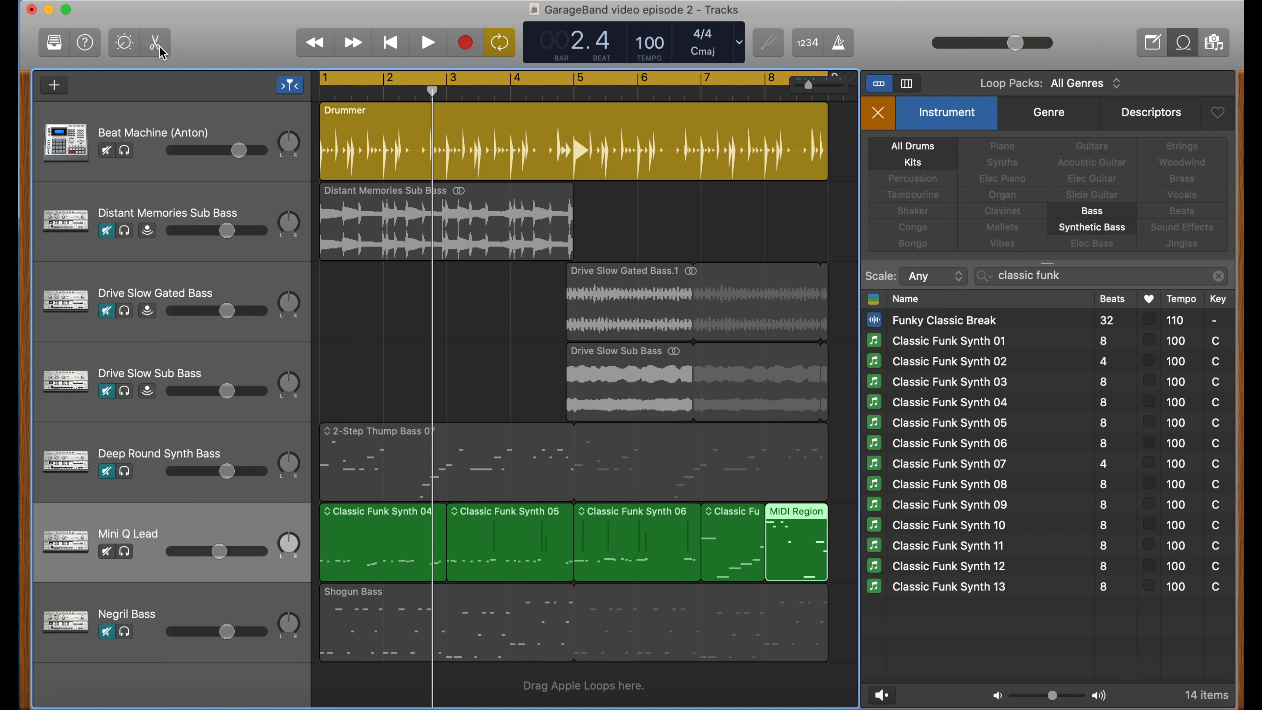
{"action": "left_click", "coordinate": [162, 53]}
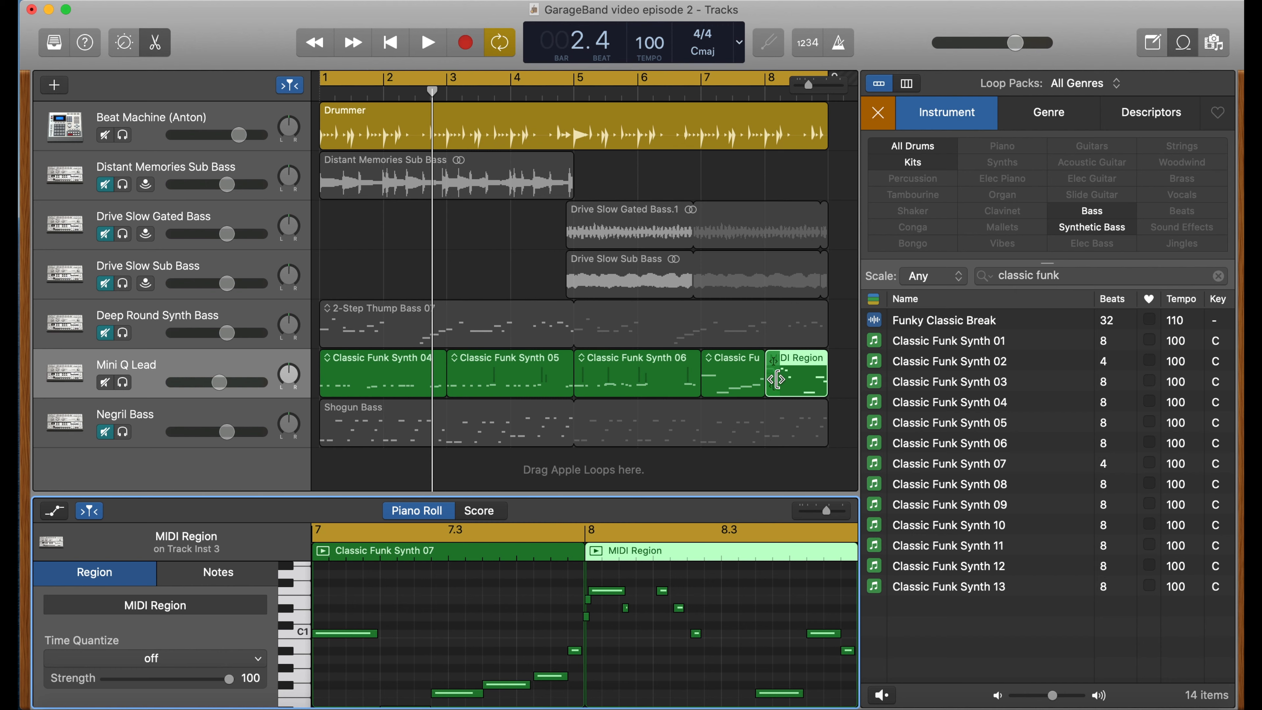
- Select the MIDI Region on the Mini Q Lead track and drag its last note lower in pitch
{"action": "left_click", "coordinate": [744, 375]}
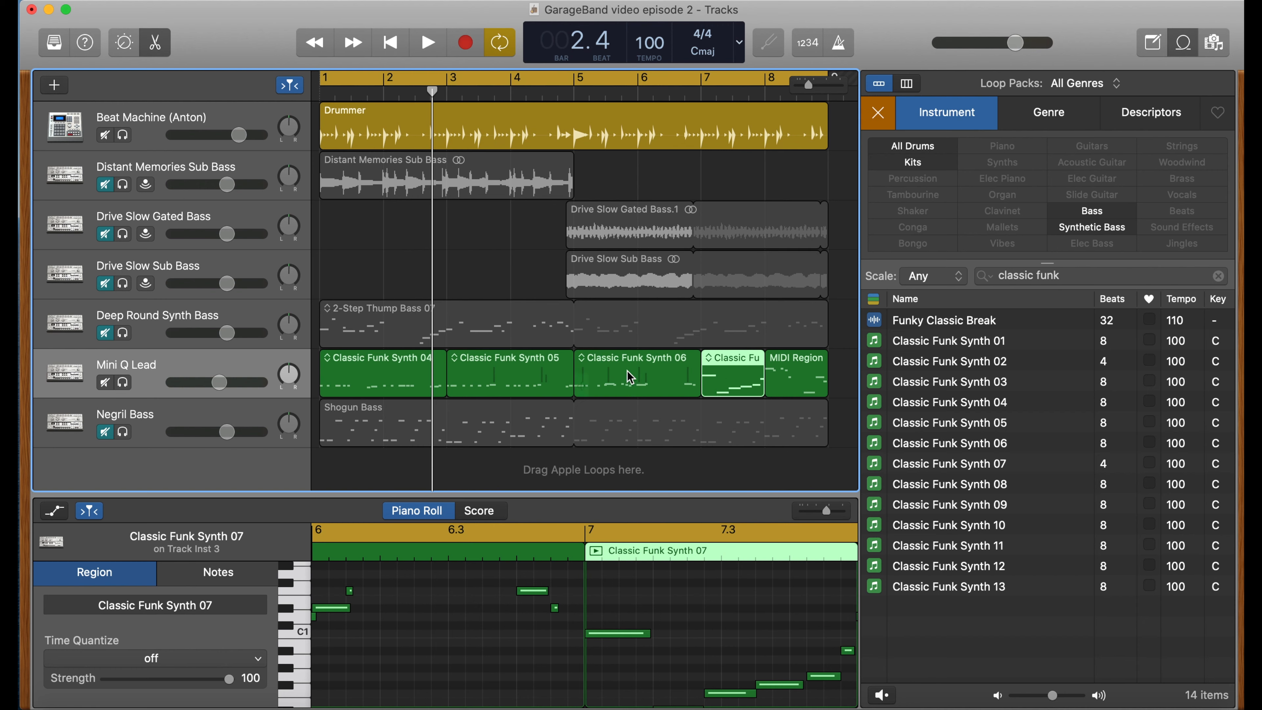
{"action": "left_click", "coordinate": [796, 377]}
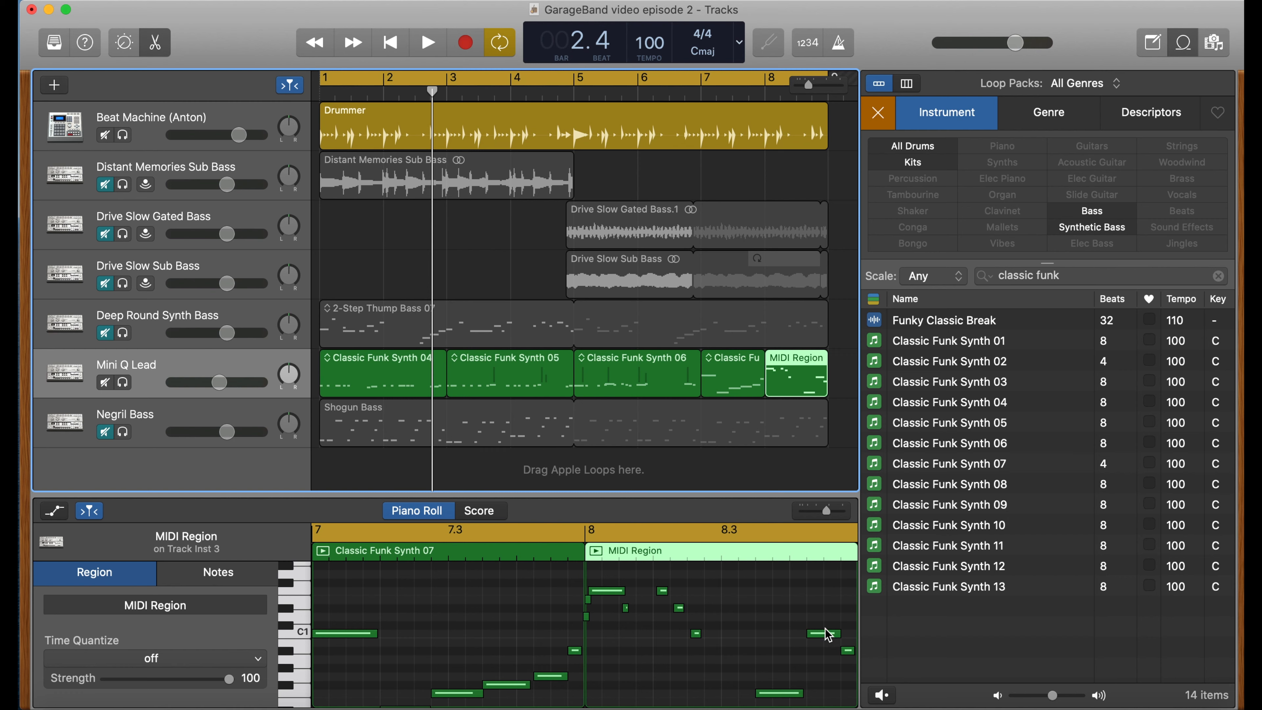
{"action": "left_click_drag", "start_coordinate": [828, 634], "coordinate": [828, 669]}
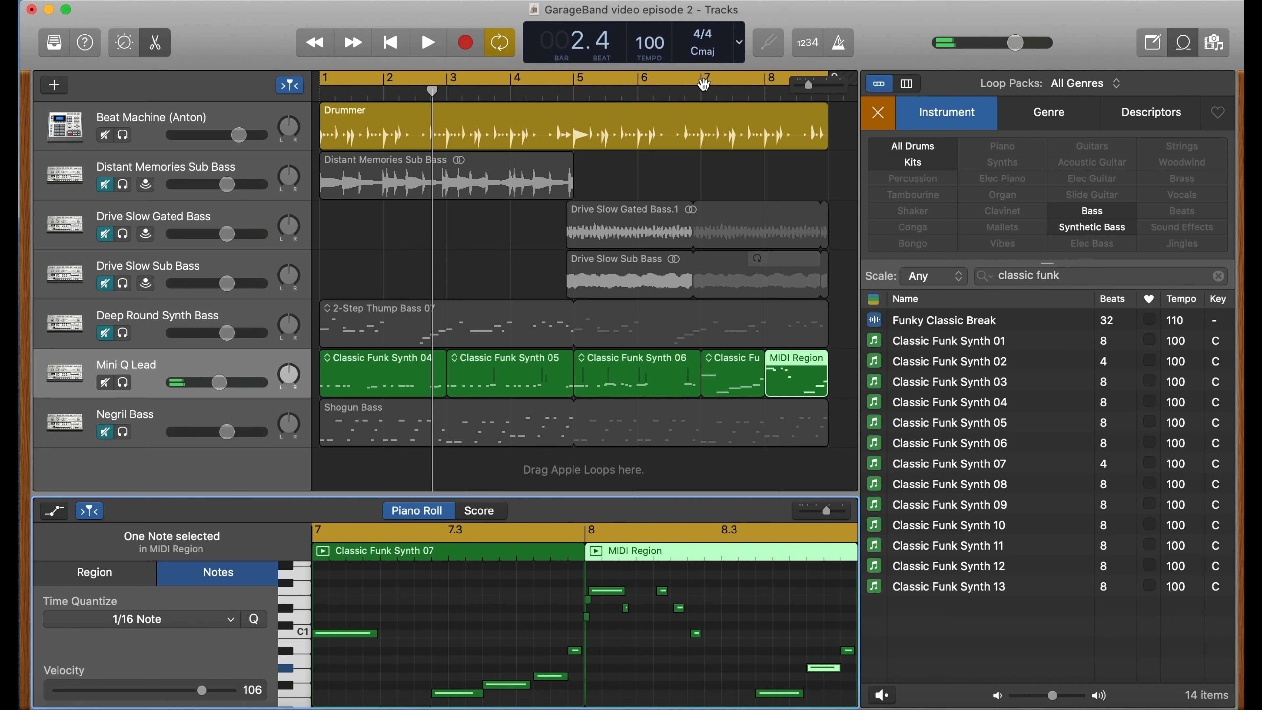
- Set a cycle range from bar 7 to bar 9 and play it
{"action": "left_click_drag", "start_coordinate": [704, 85], "coordinate": [824, 83]}
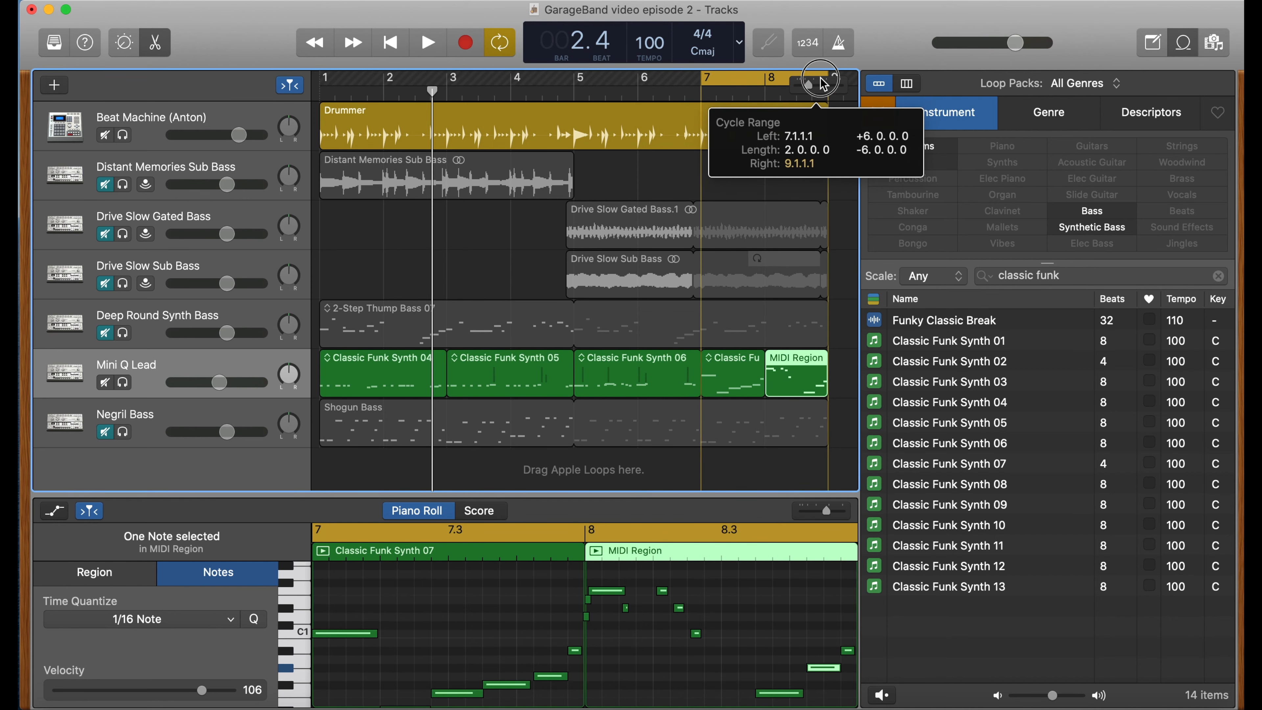
{"action": "key", "text": "space"}
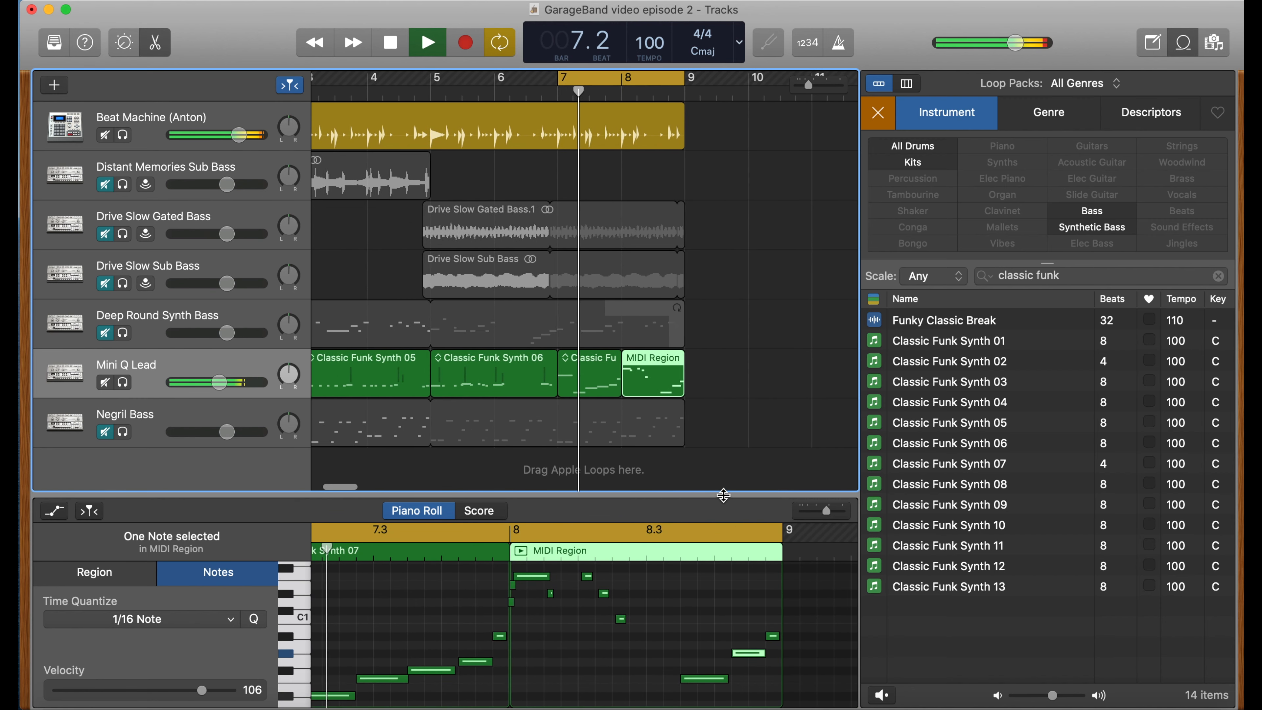
- Enlarge the editor and re-pitch the selected note, trying C1 before dragging it lower, while auditioning
{"action": "left_click_drag", "start_coordinate": [724, 495], "coordinate": [727, 406]}
{"action": "left_click_drag", "start_coordinate": [740, 564], "coordinate": [745, 537]}
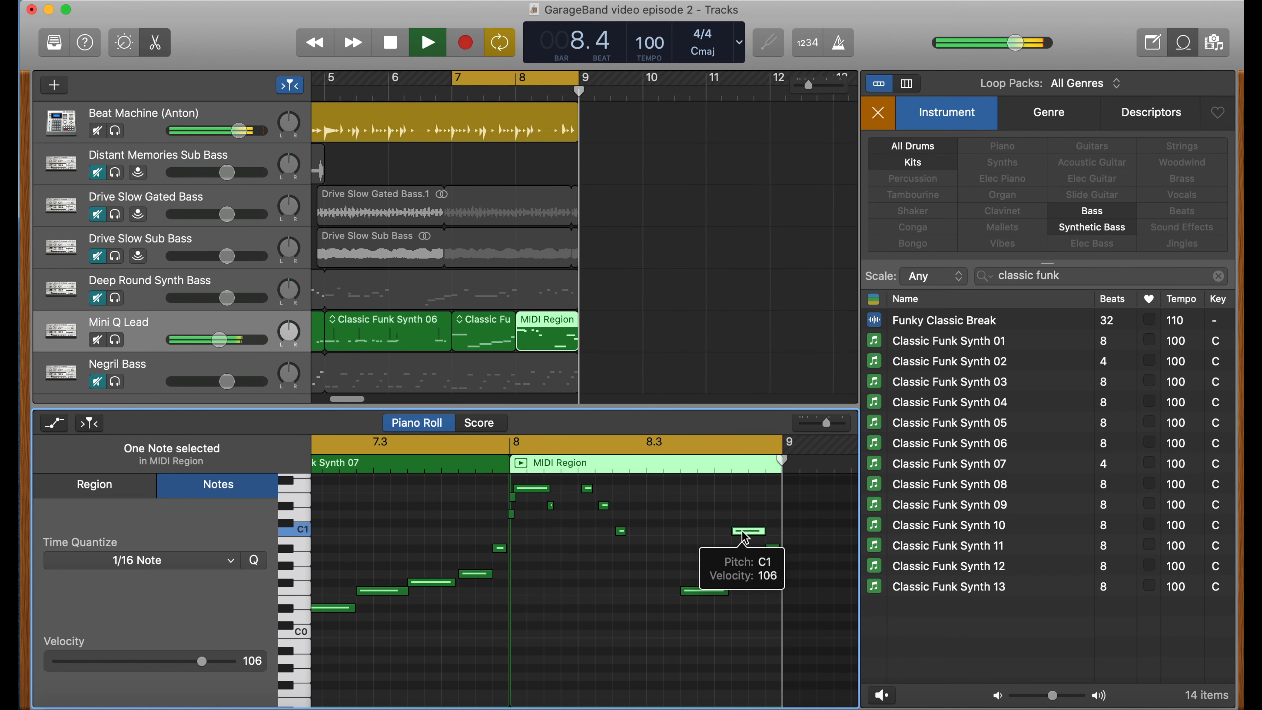
{"action": "key", "text": "space"}
{"action": "left_click_drag", "start_coordinate": [746, 537], "coordinate": [744, 580]}
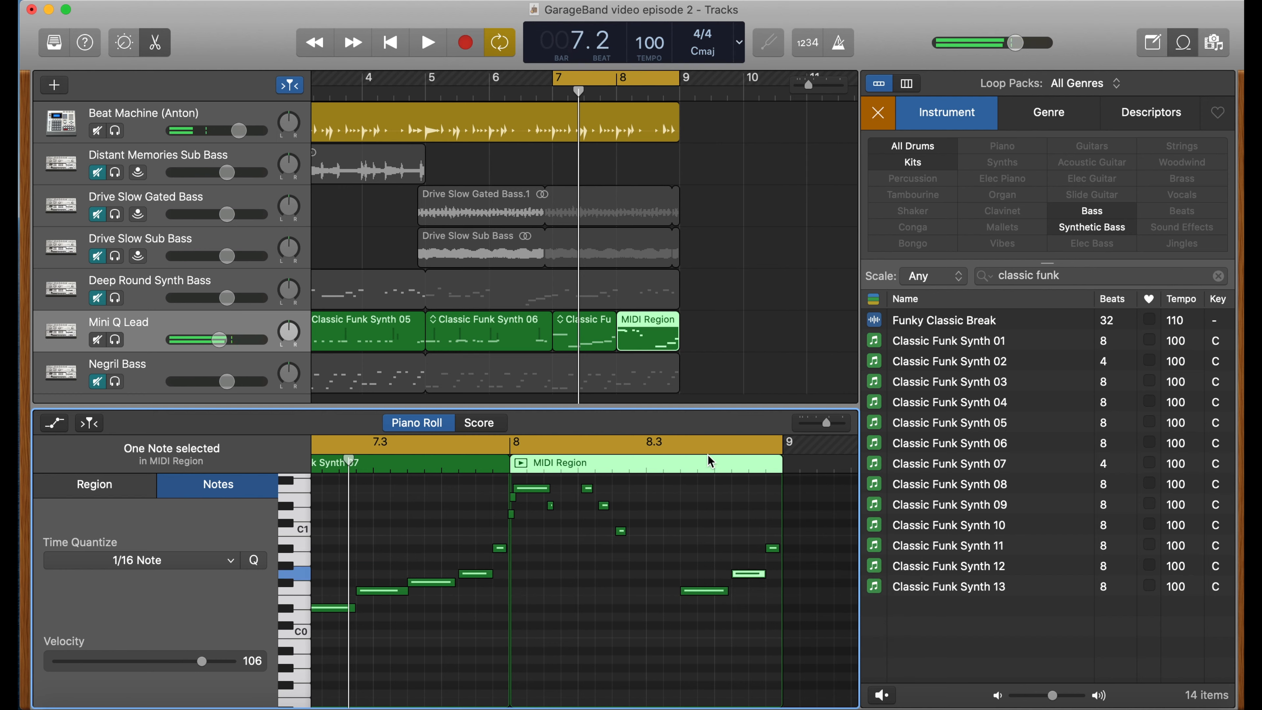
{"action": "key", "text": "space"}
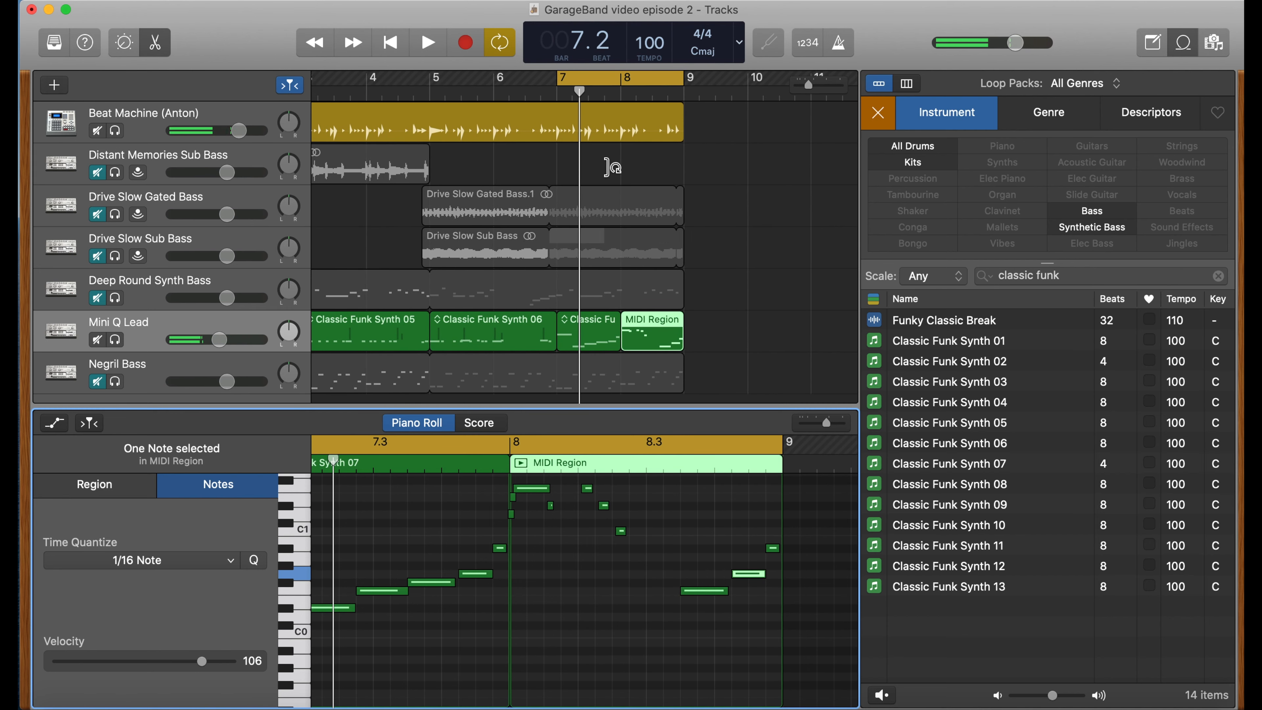
- Move the cycle range back to the start of the project and play the project
{"action": "scroll", "coordinate": [609, 167], "scroll_direction": "left", "scroll_amount": 5}
{"action": "left_click_drag", "start_coordinate": [702, 79], "coordinate": [244, 33]}
{"action": "key", "text": "space"}
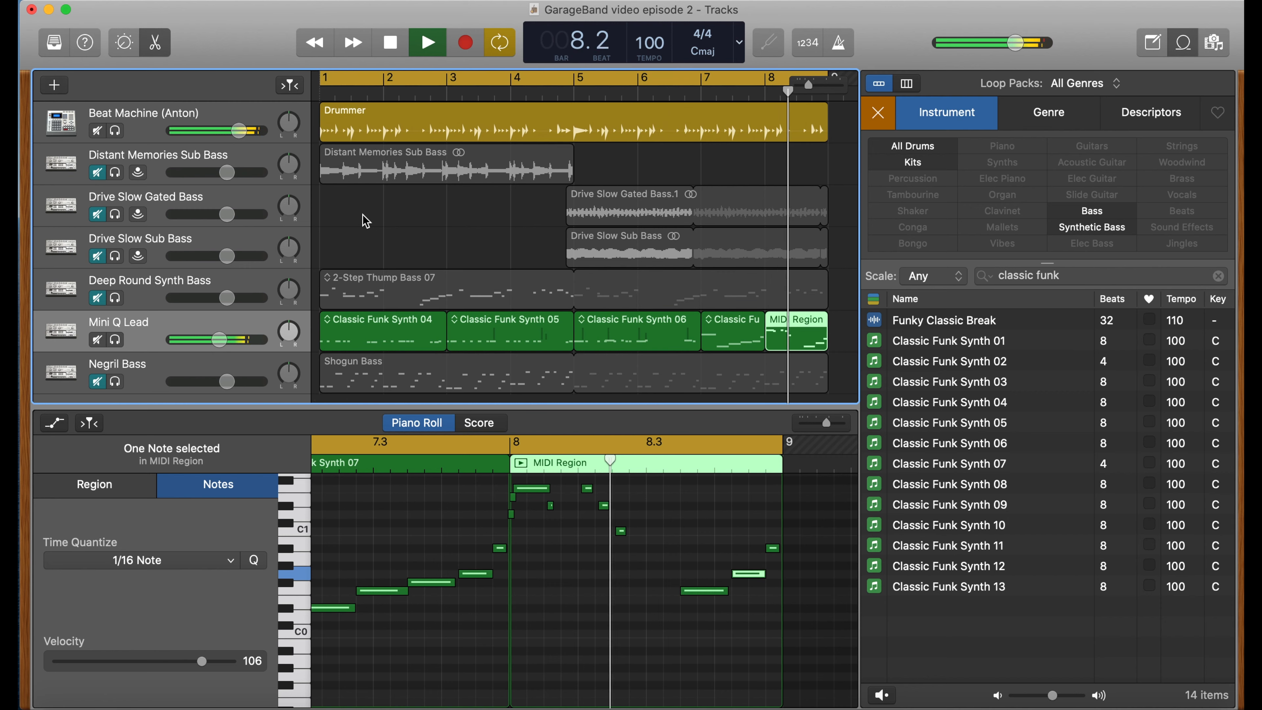
{"action": "key", "text": "space"}
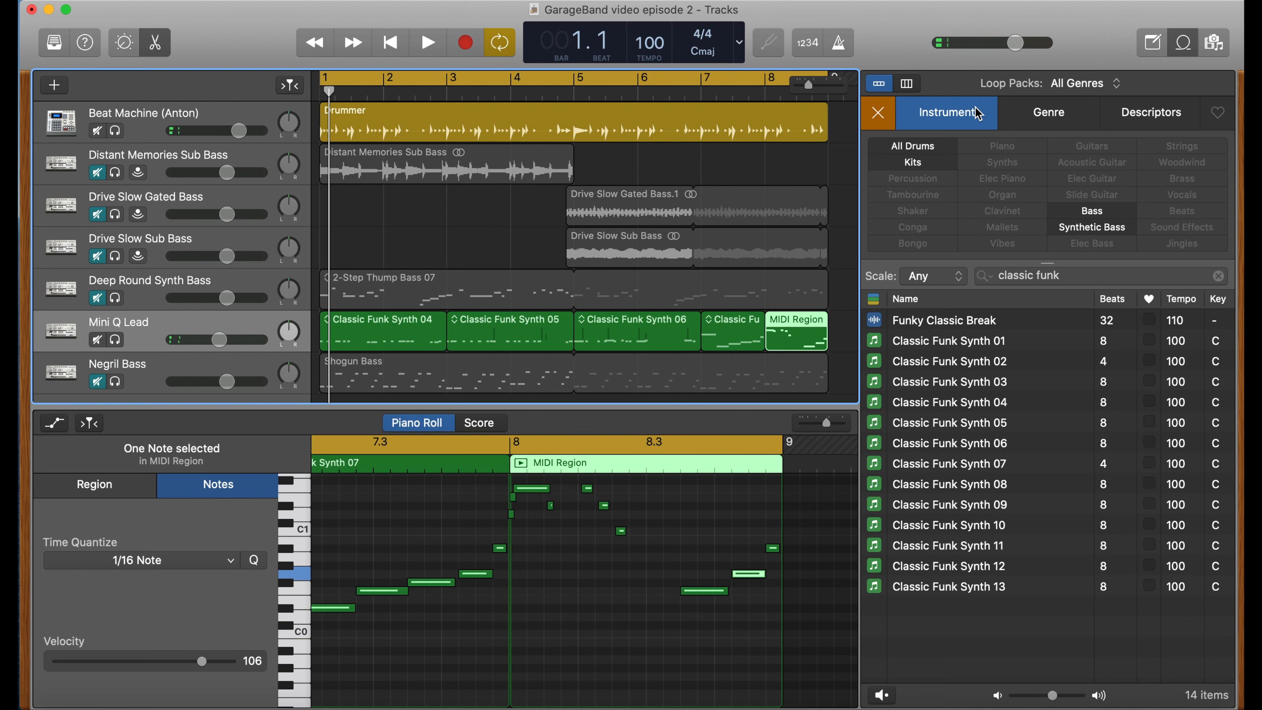
- Clear the loop search and filter the loop browser by the Elec Guitar instrument
{"action": "left_click", "coordinate": [885, 117]}
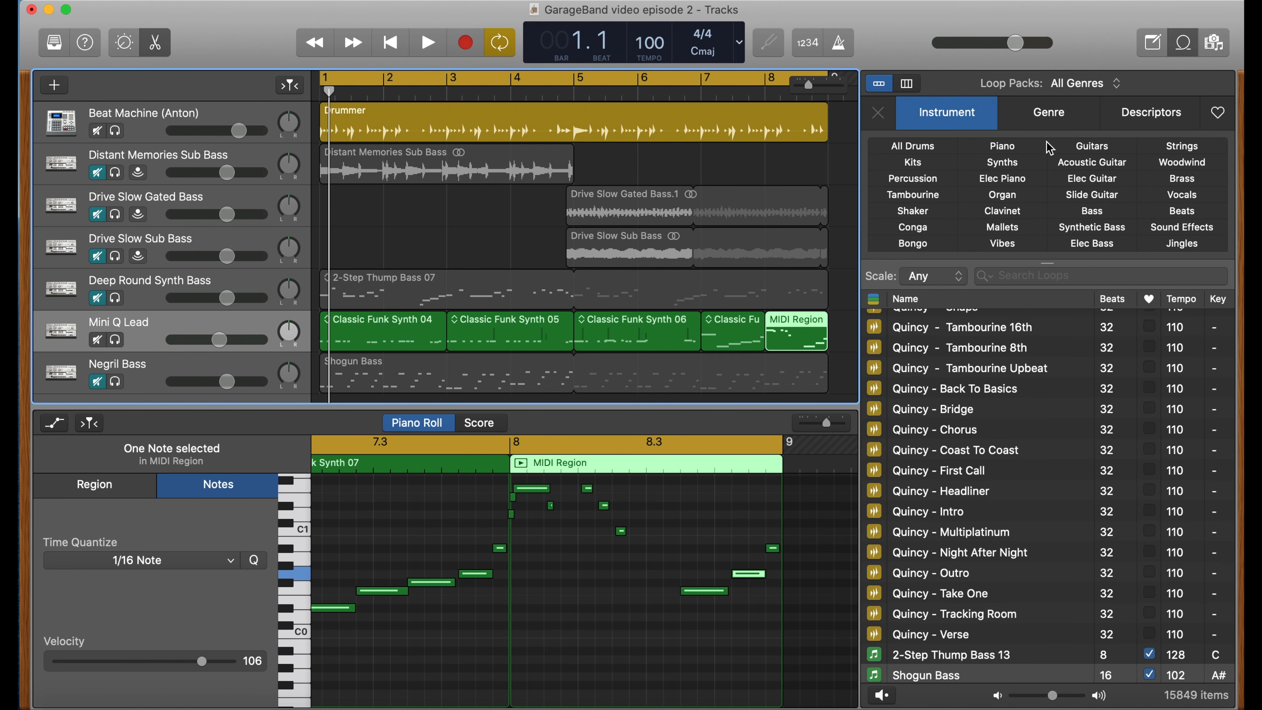
{"action": "left_click", "coordinate": [1101, 180]}
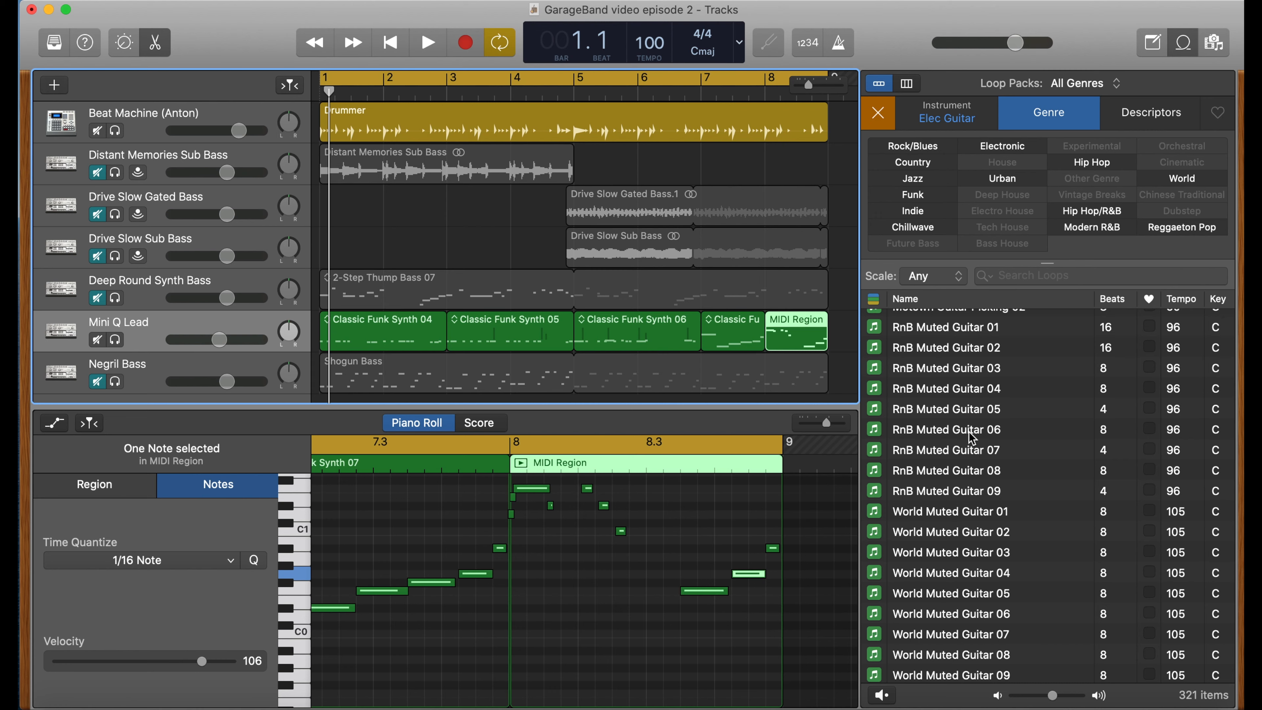
- Preview the Echo Guitar 05 and Dreamy Guitar Pattern 02 loops
{"action": "scroll", "coordinate": [941, 450], "scroll_direction": "up", "scroll_amount": 10}
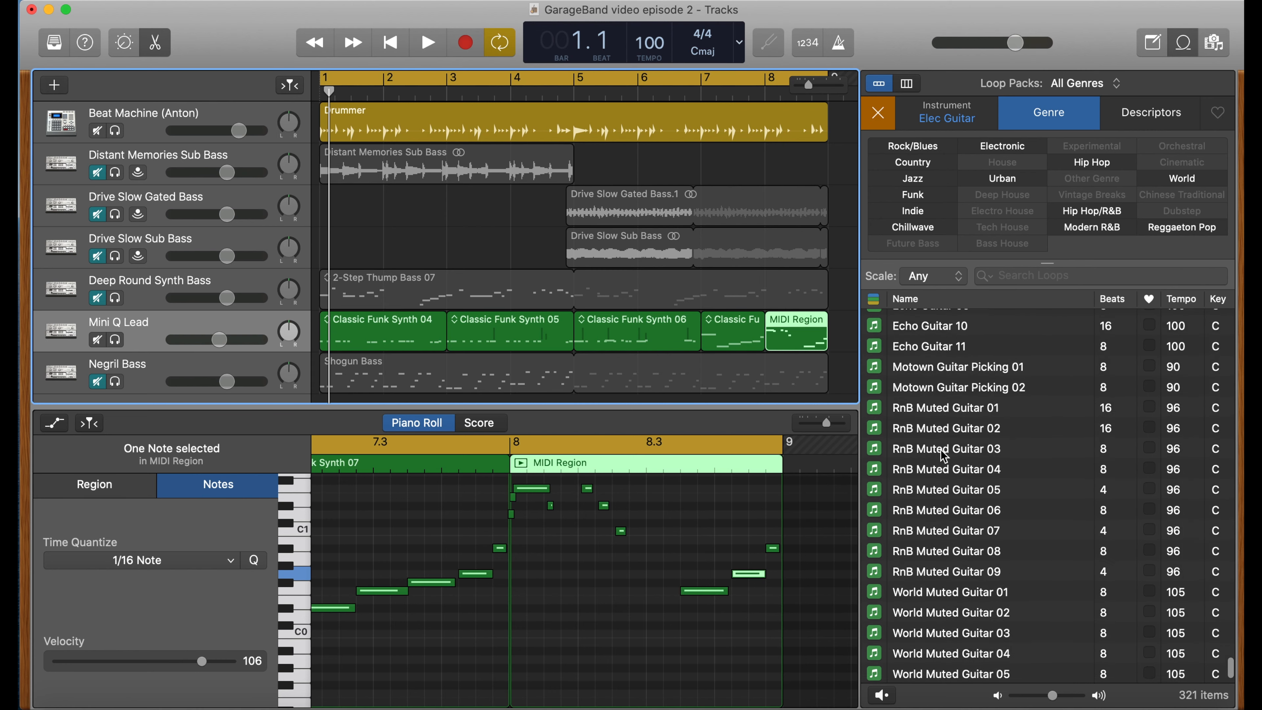
{"action": "left_click", "coordinate": [941, 451]}
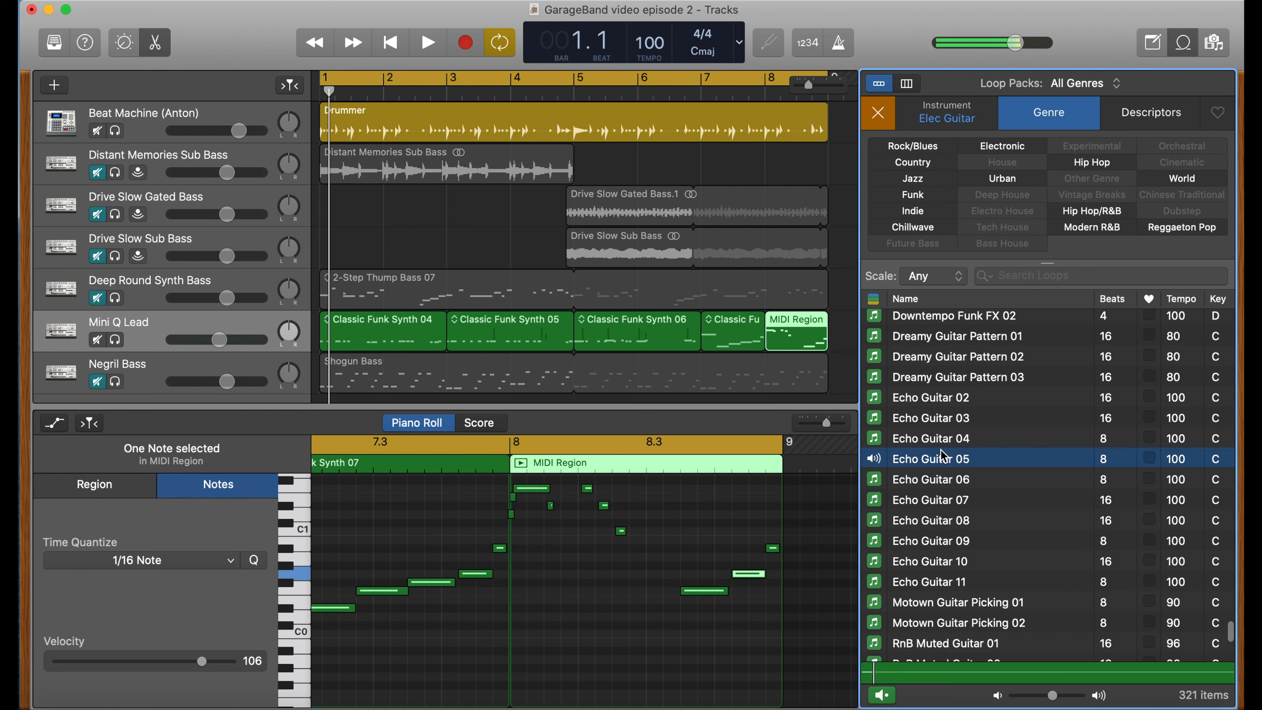
{"action": "left_click", "coordinate": [944, 367]}
{"action": "scroll", "coordinate": [960, 455], "scroll_direction": "down", "scroll_amount": 1}
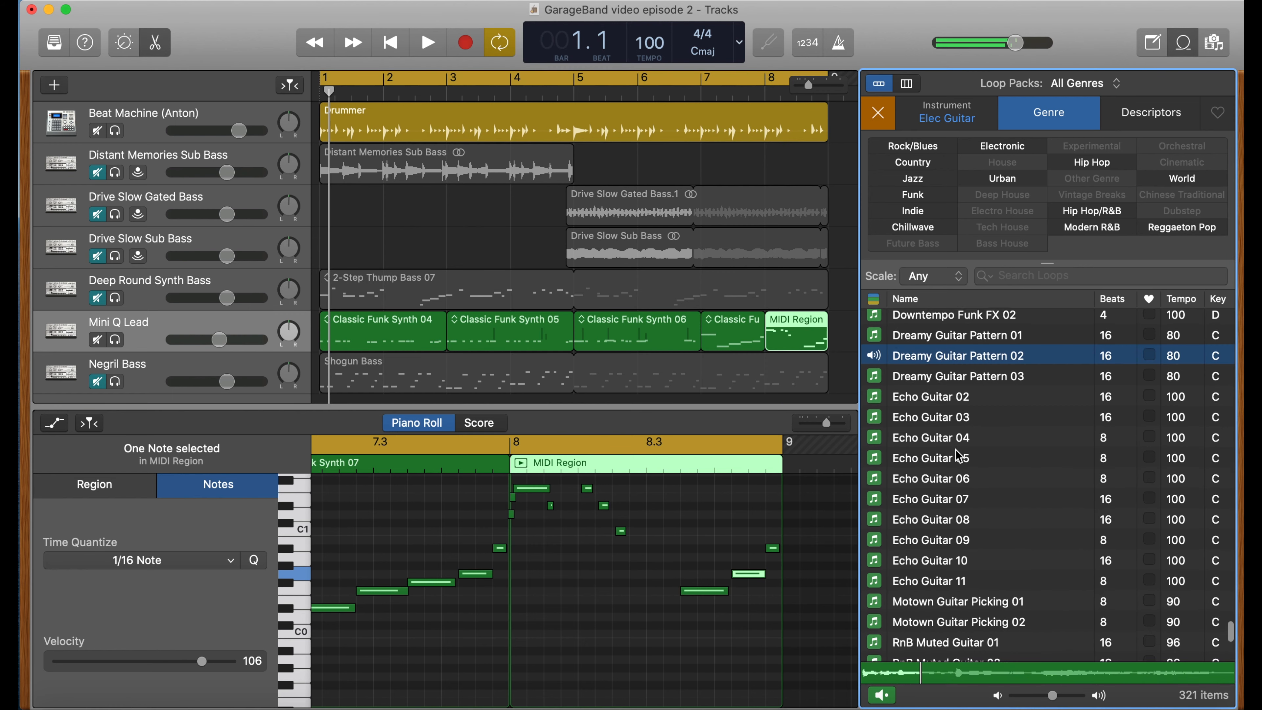
- Preview the Echo Guitar 09 loop and the RnB Muted Guitar 07, 01 and 02 loops
{"action": "scroll", "coordinate": [959, 455], "scroll_direction": "down", "scroll_amount": 3}
{"action": "left_click", "coordinate": [958, 536]}
{"action": "scroll", "coordinate": [956, 531], "scroll_direction": "down", "scroll_amount": 5}
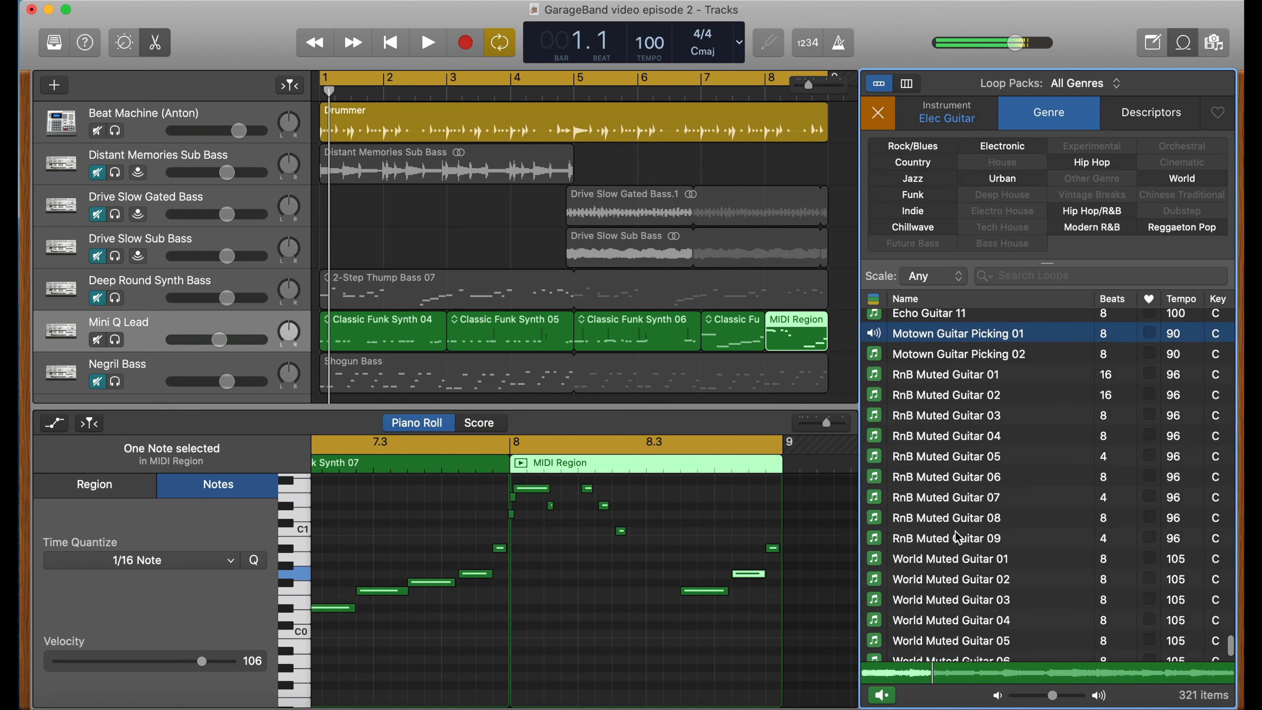
{"action": "left_click", "coordinate": [958, 460]}
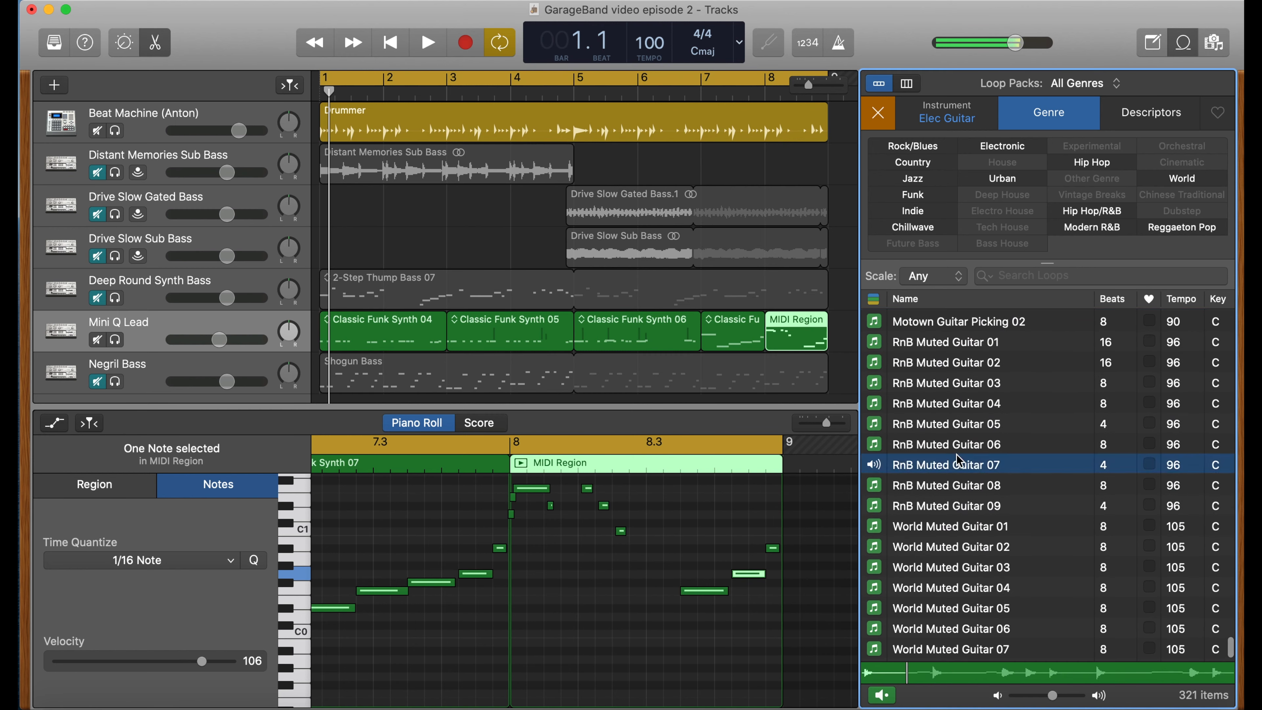
{"action": "left_click", "coordinate": [954, 350]}
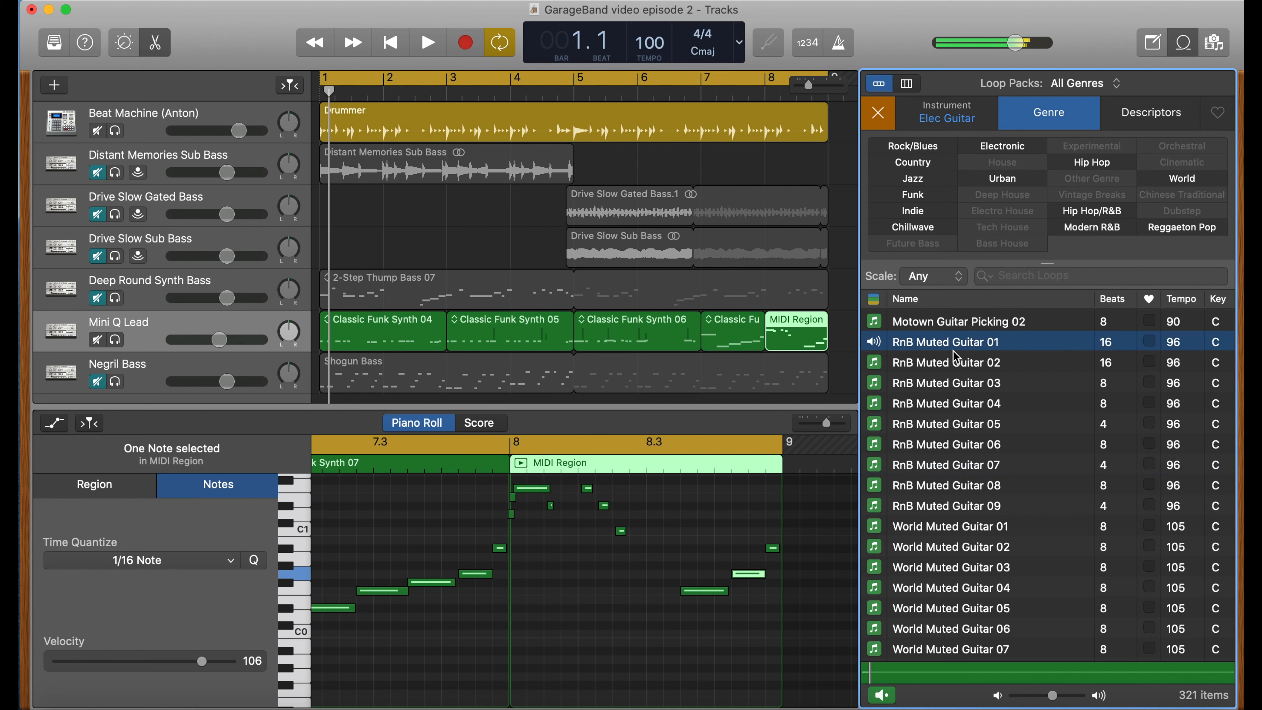
{"action": "left_click", "coordinate": [954, 368]}
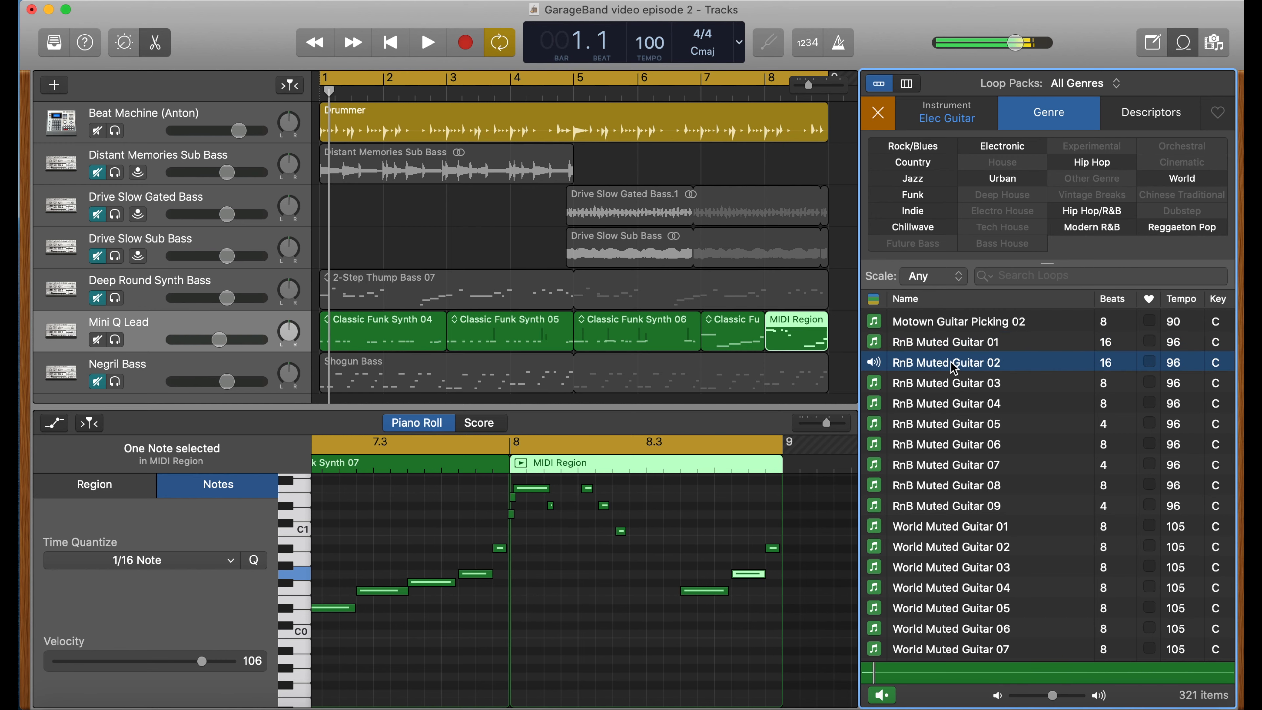
- Add the RnB Muted Guitar 01 loop as a new track starting at bar 1
{"action": "scroll", "coordinate": [596, 341], "scroll_direction": "down", "scroll_amount": 2}
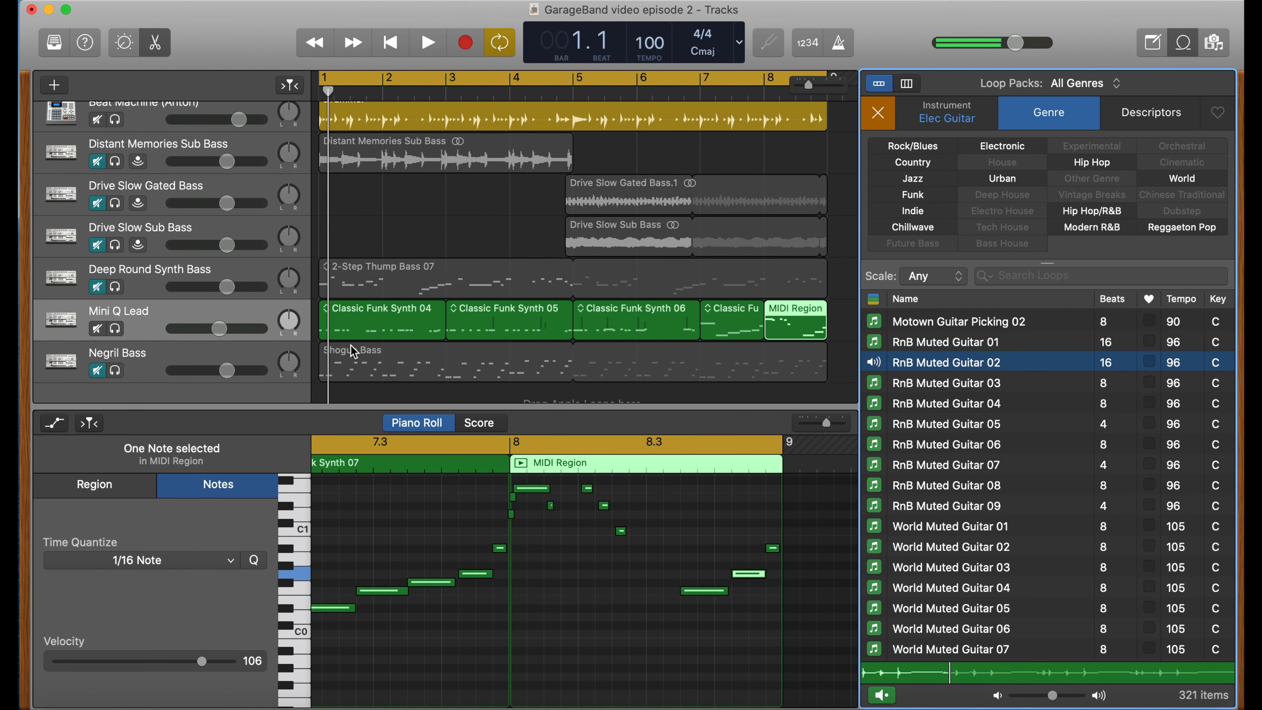
{"action": "scroll", "coordinate": [298, 328], "scroll_direction": "down", "scroll_amount": 3}
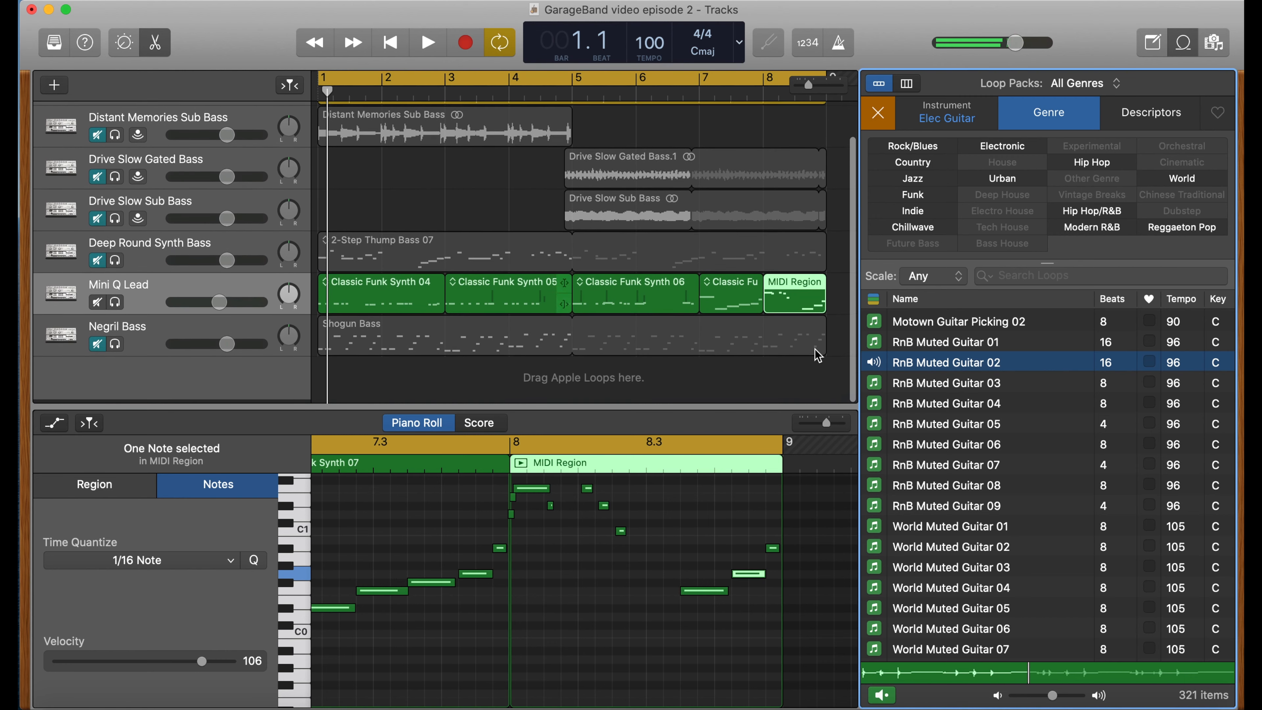
{"action": "left_click", "coordinate": [948, 348]}
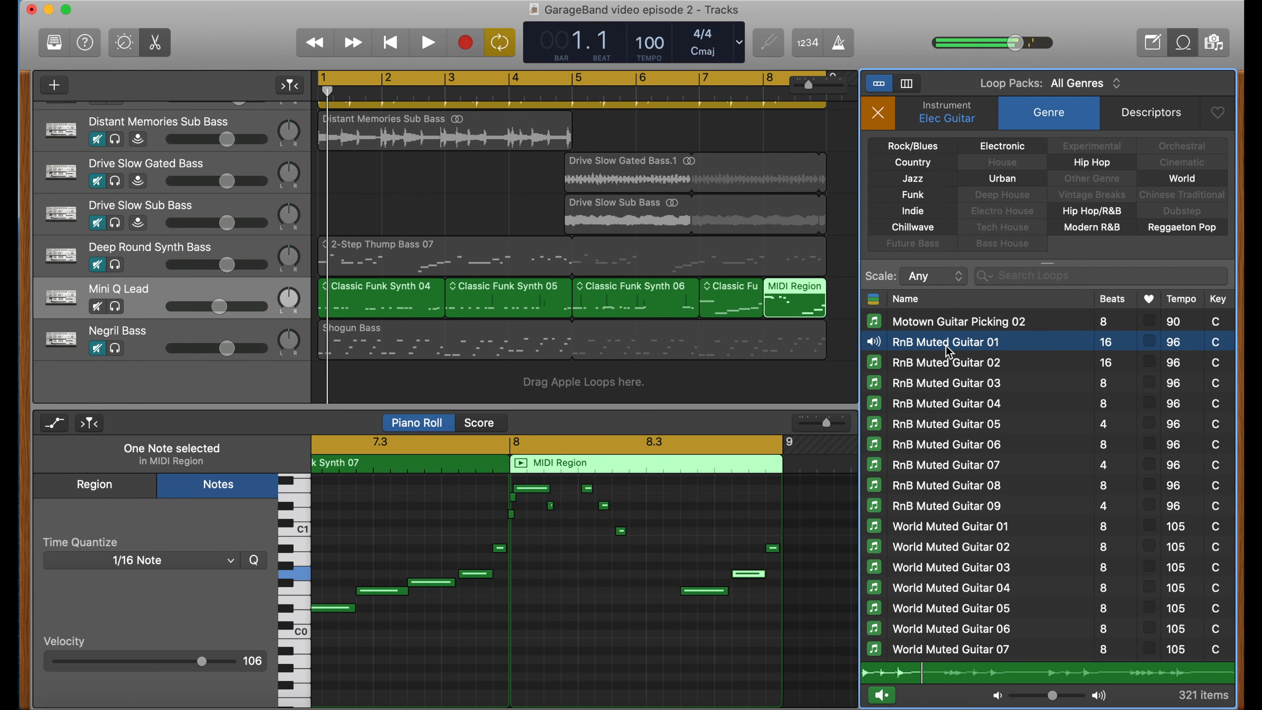
{"action": "left_click_drag", "start_coordinate": [946, 346], "coordinate": [321, 387]}
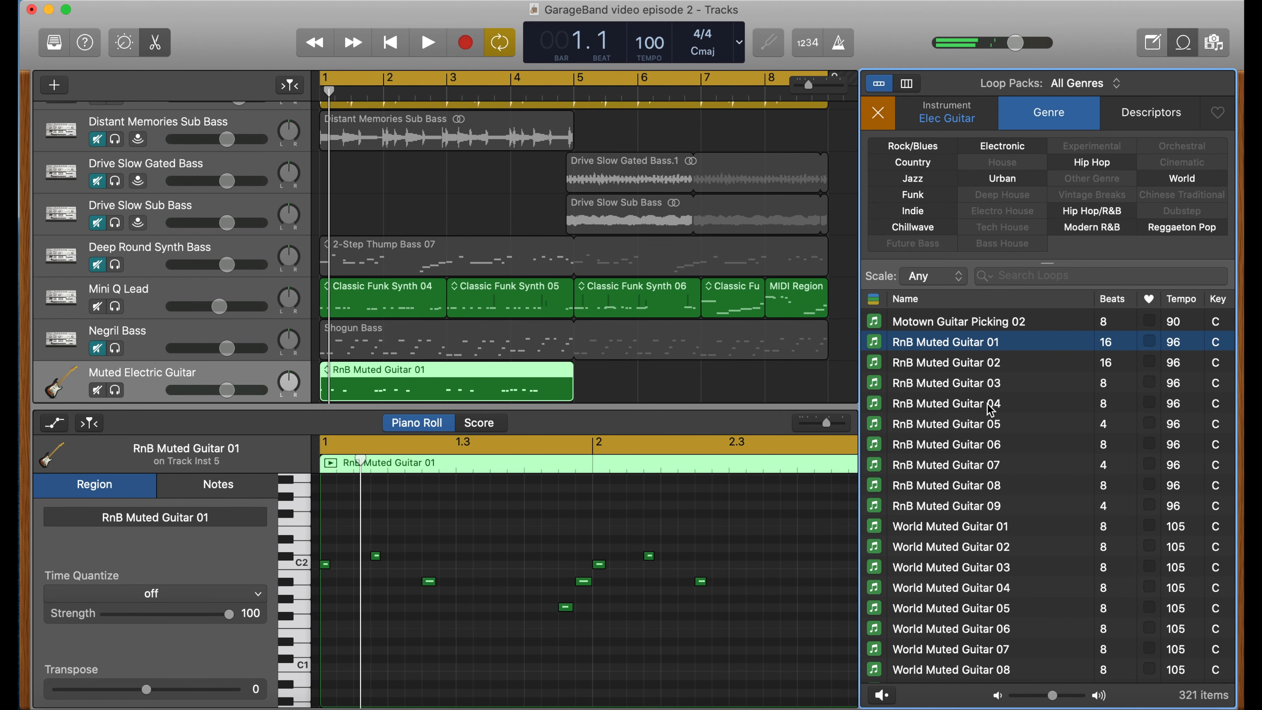
- Place the RnB Muted Guitar 05, 06 and 07 loops one after another following the first region on that guitar track
{"action": "left_click", "coordinate": [991, 423]}
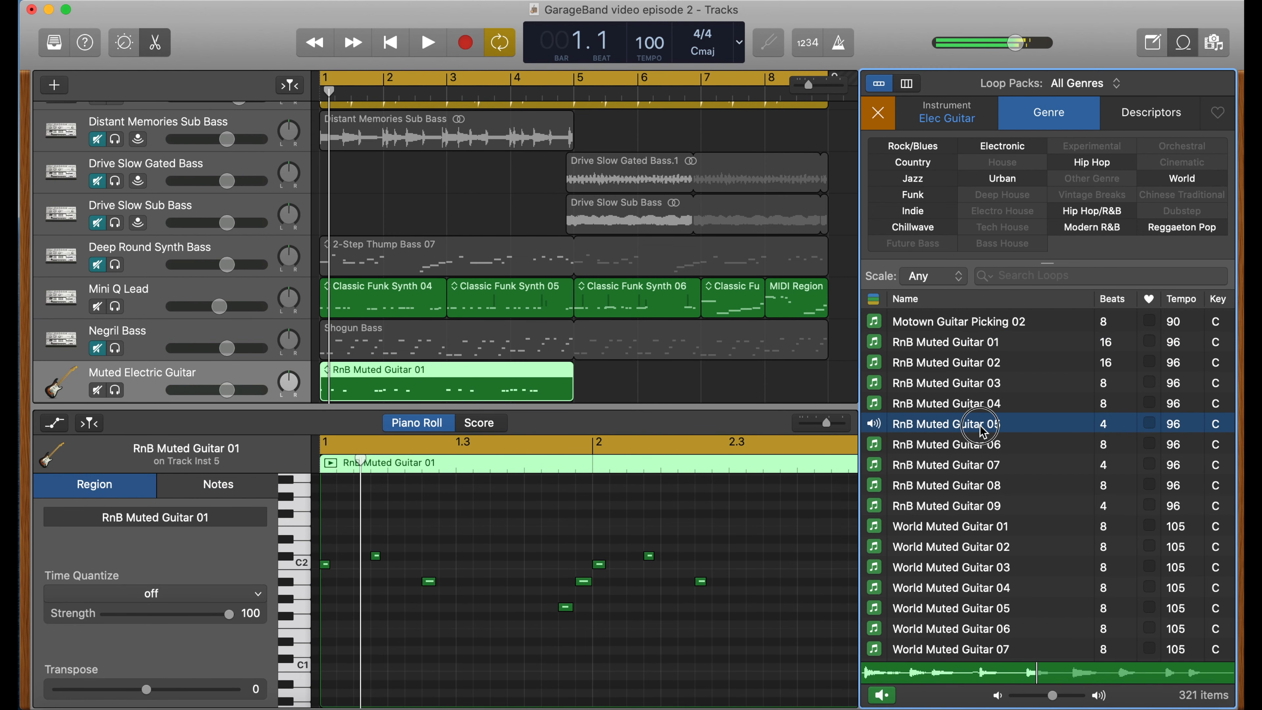
{"action": "left_click_drag", "start_coordinate": [982, 430], "coordinate": [580, 365]}
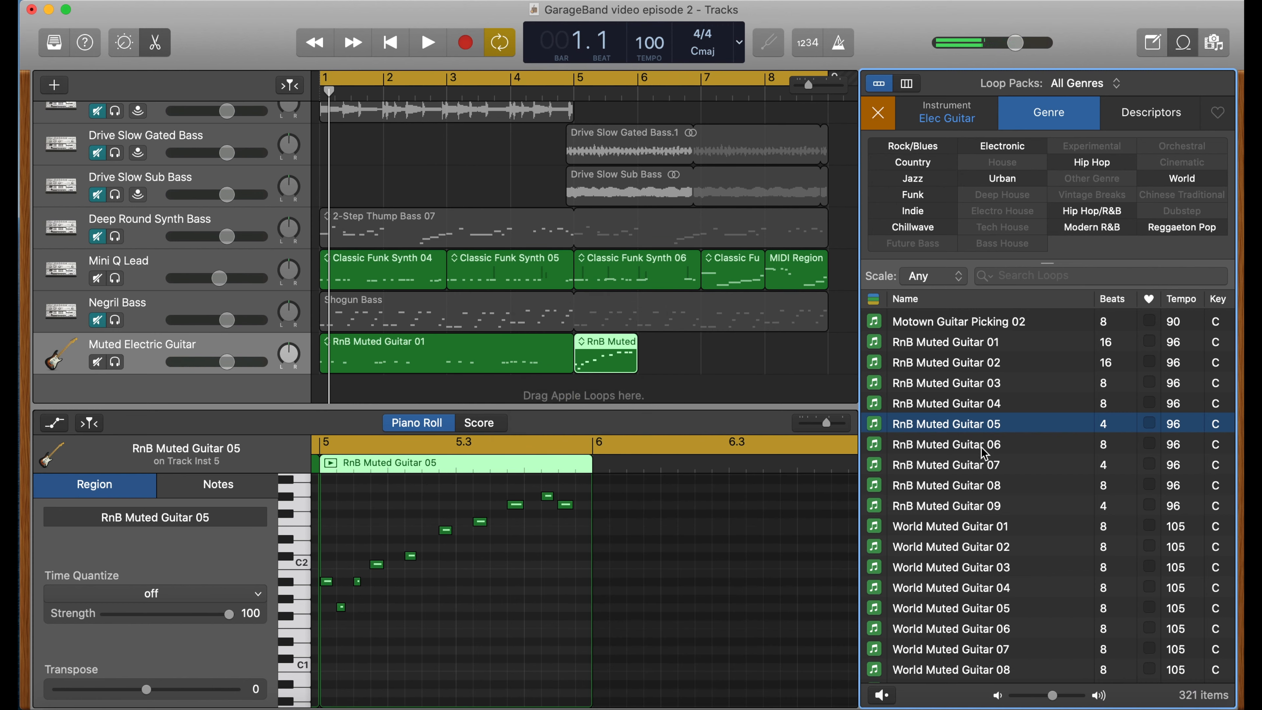
{"action": "left_click_drag", "start_coordinate": [984, 453], "coordinate": [633, 352]}
{"action": "left_click", "coordinate": [988, 462]}
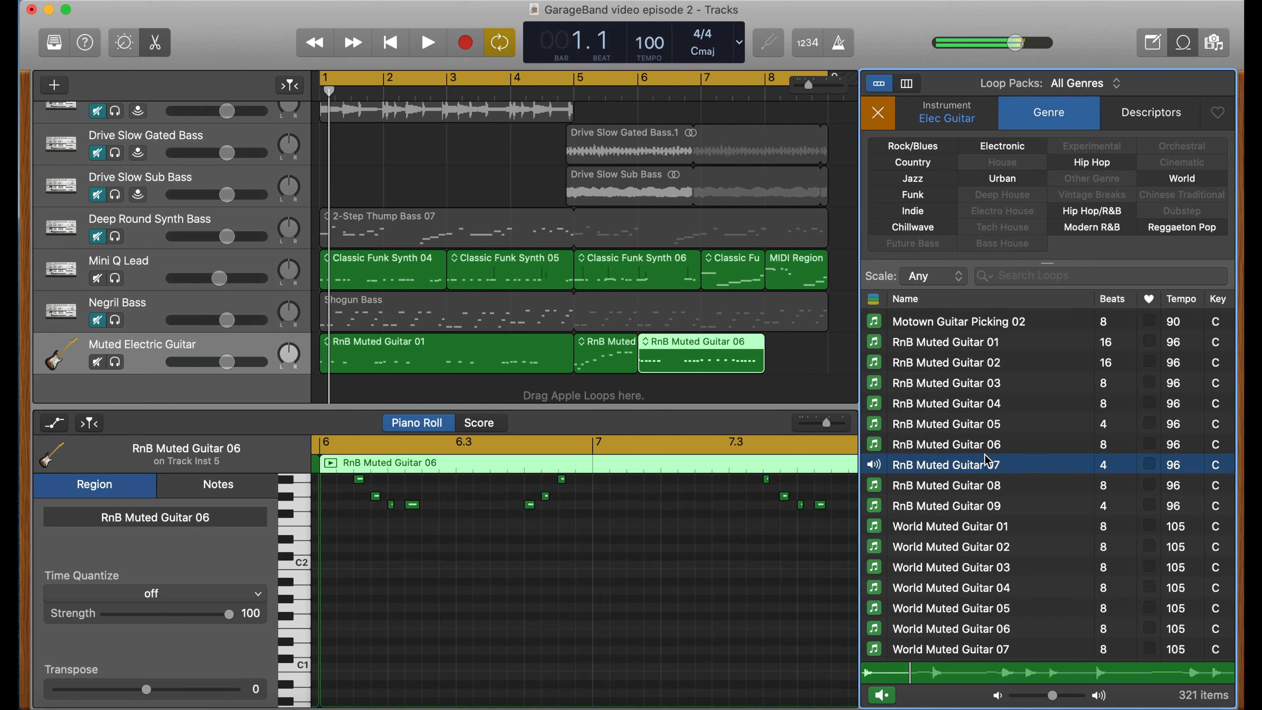
{"action": "left_click_drag", "start_coordinate": [984, 466], "coordinate": [771, 365]}
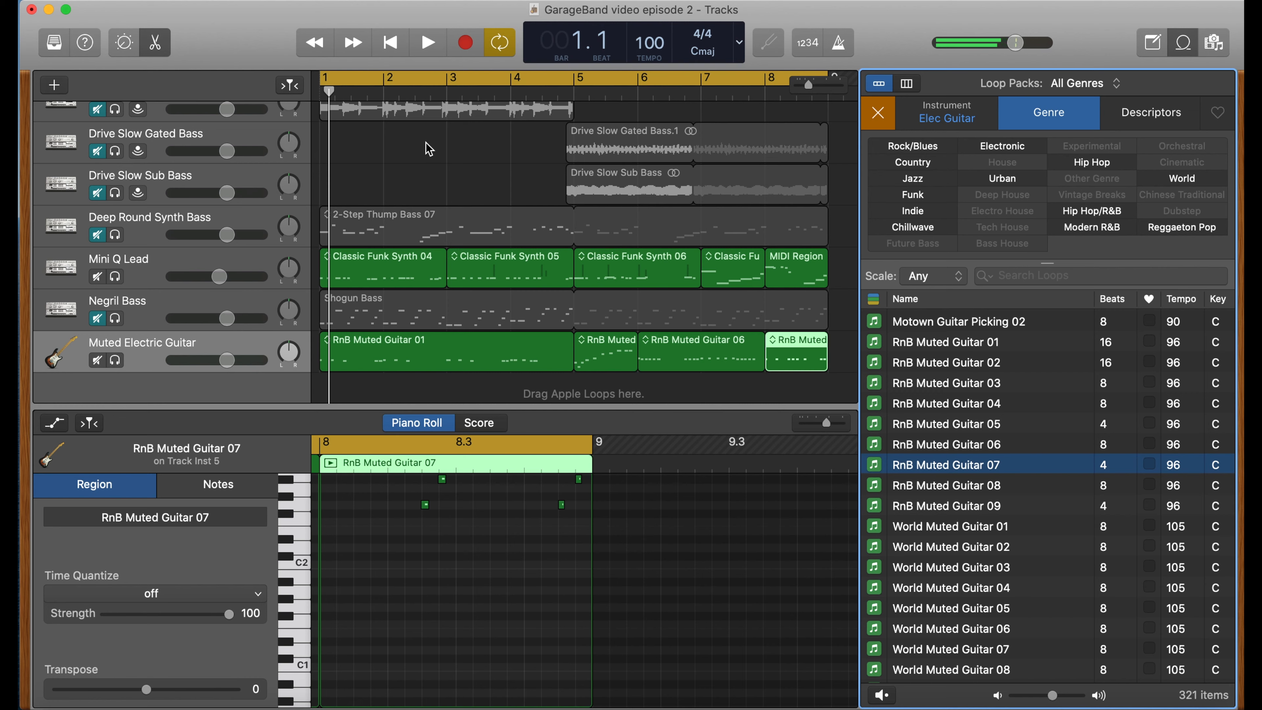
- Play the project while raising the Muted Electric Guitar track's volume and lowering the Mini Q Lead track's volume
{"action": "key", "text": "space"}
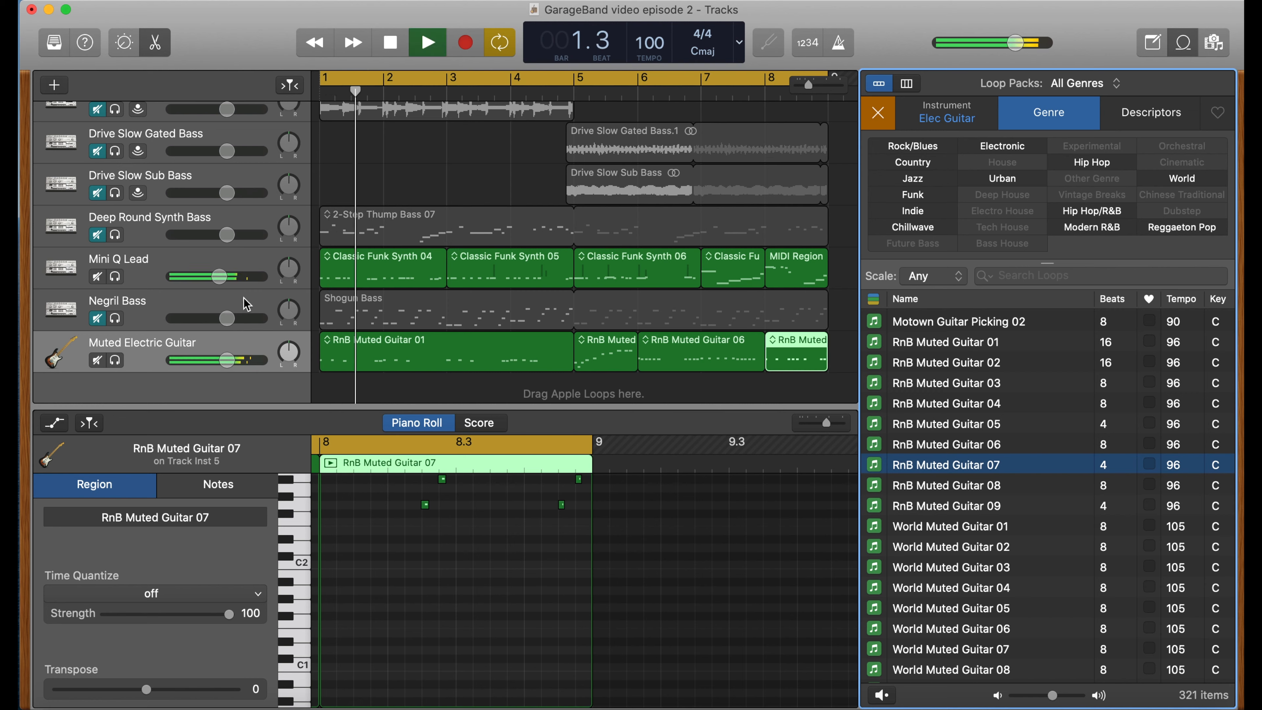
{"action": "left_click_drag", "start_coordinate": [228, 359], "coordinate": [254, 359]}
{"action": "left_click_drag", "start_coordinate": [219, 278], "coordinate": [207, 278]}
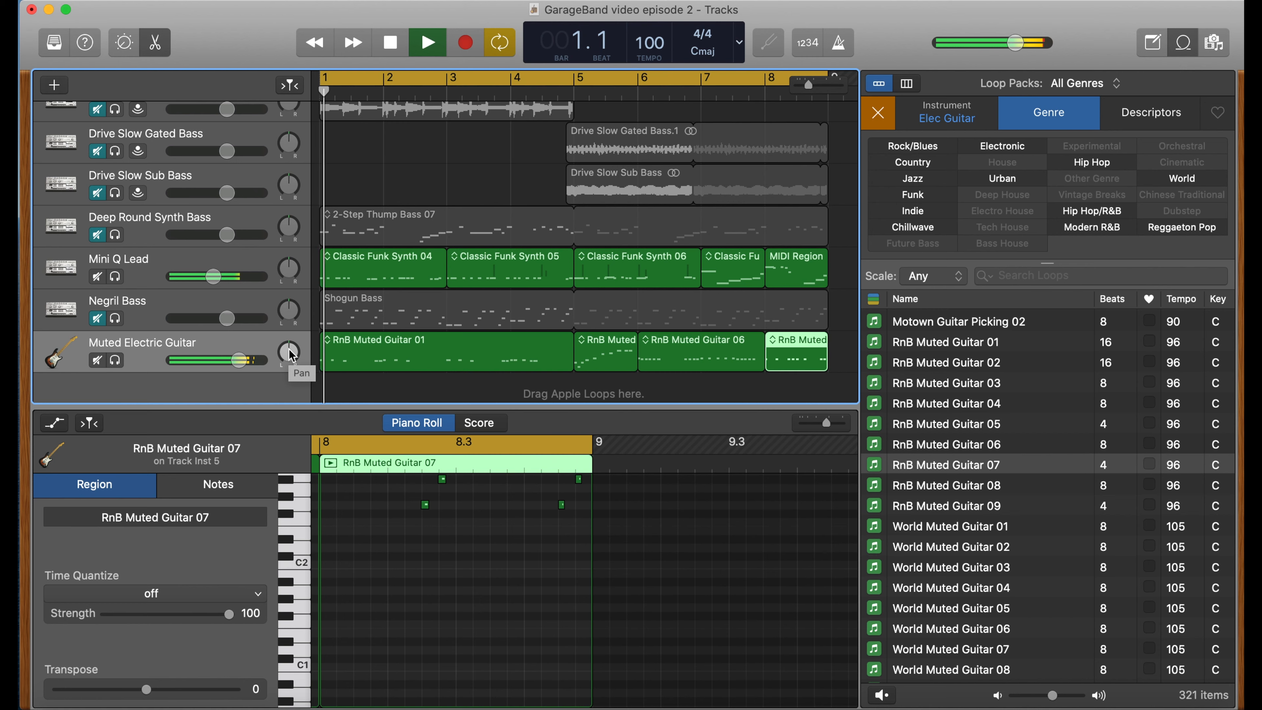
{"action": "key", "text": "space"}
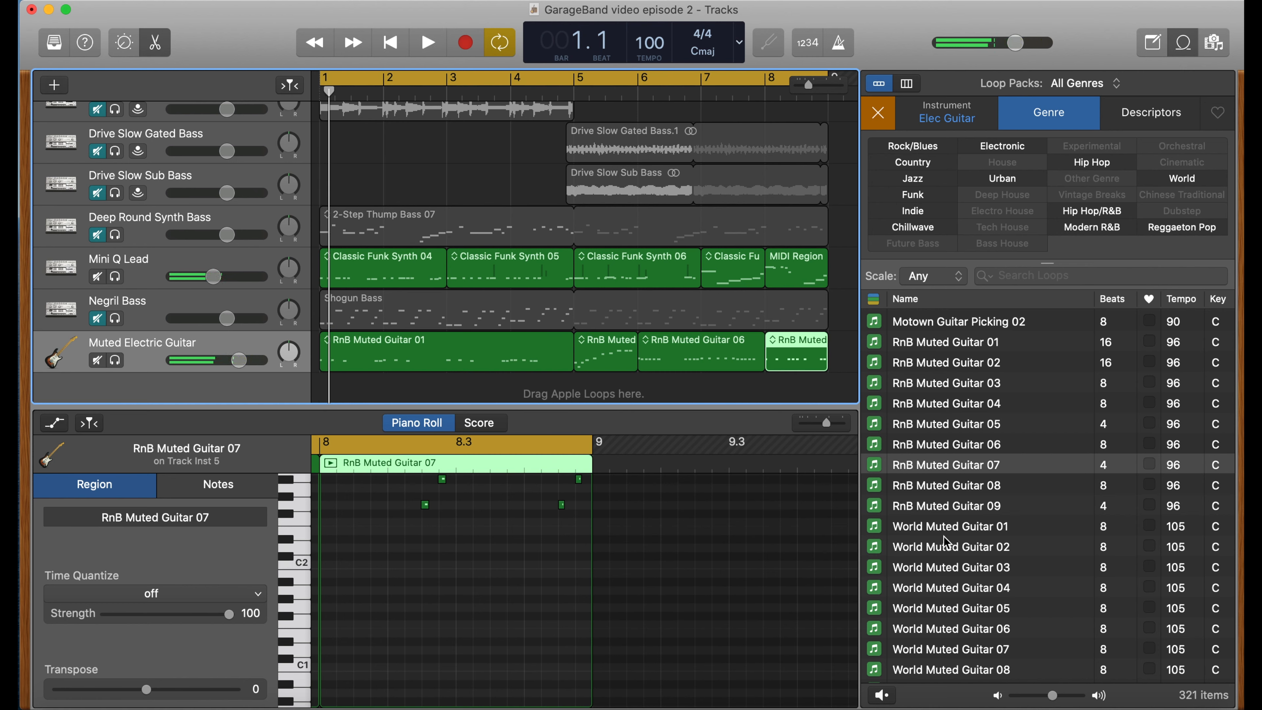
- Preview World Muted Guitar 01 and narrow the loop browser to the Funk genre
{"action": "left_click", "coordinate": [963, 529]}
{"action": "key", "text": "space"}
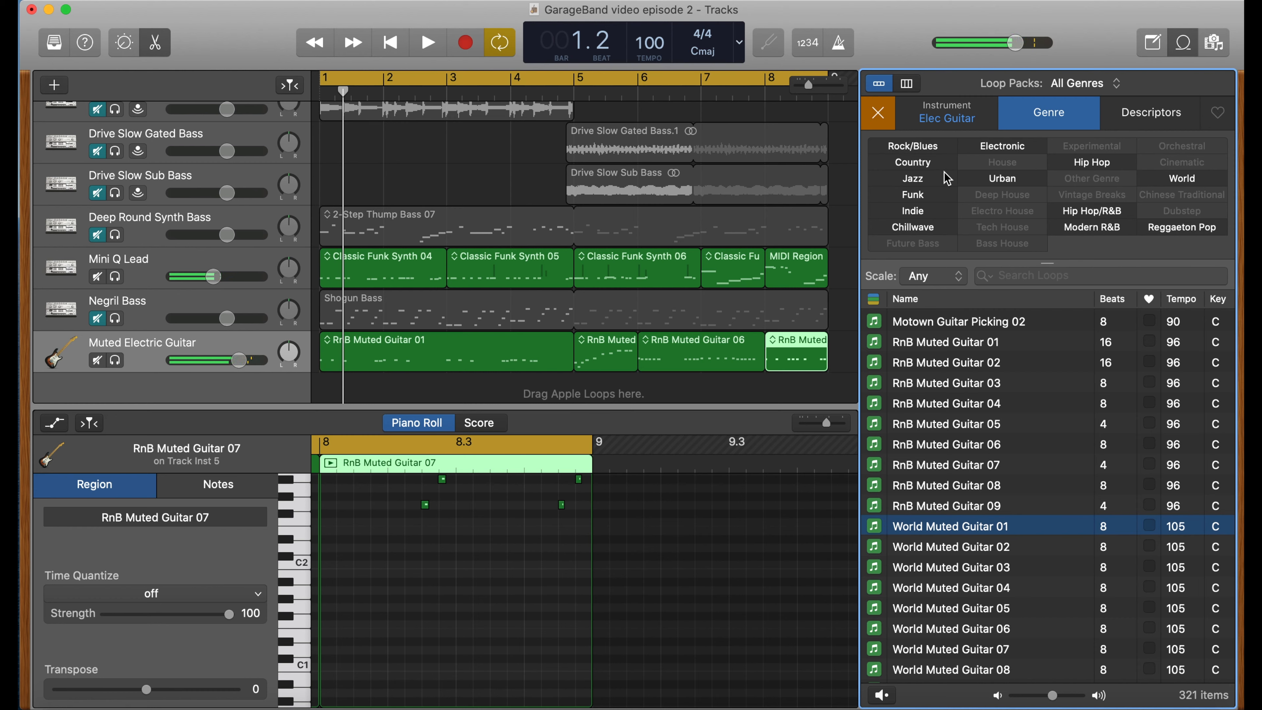
{"action": "left_click", "coordinate": [926, 198]}
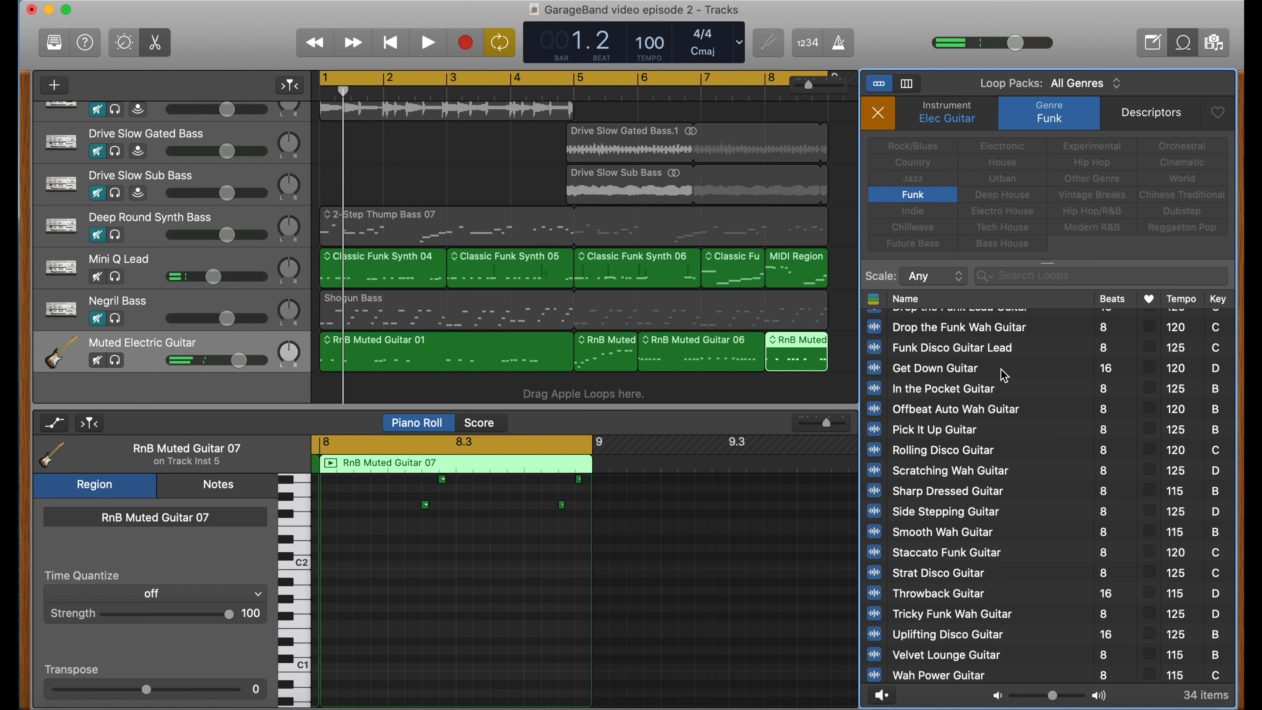
- Sort the funk guitar loop list by key
{"action": "scroll", "coordinate": [989, 409], "scroll_direction": "up", "scroll_amount": 1}
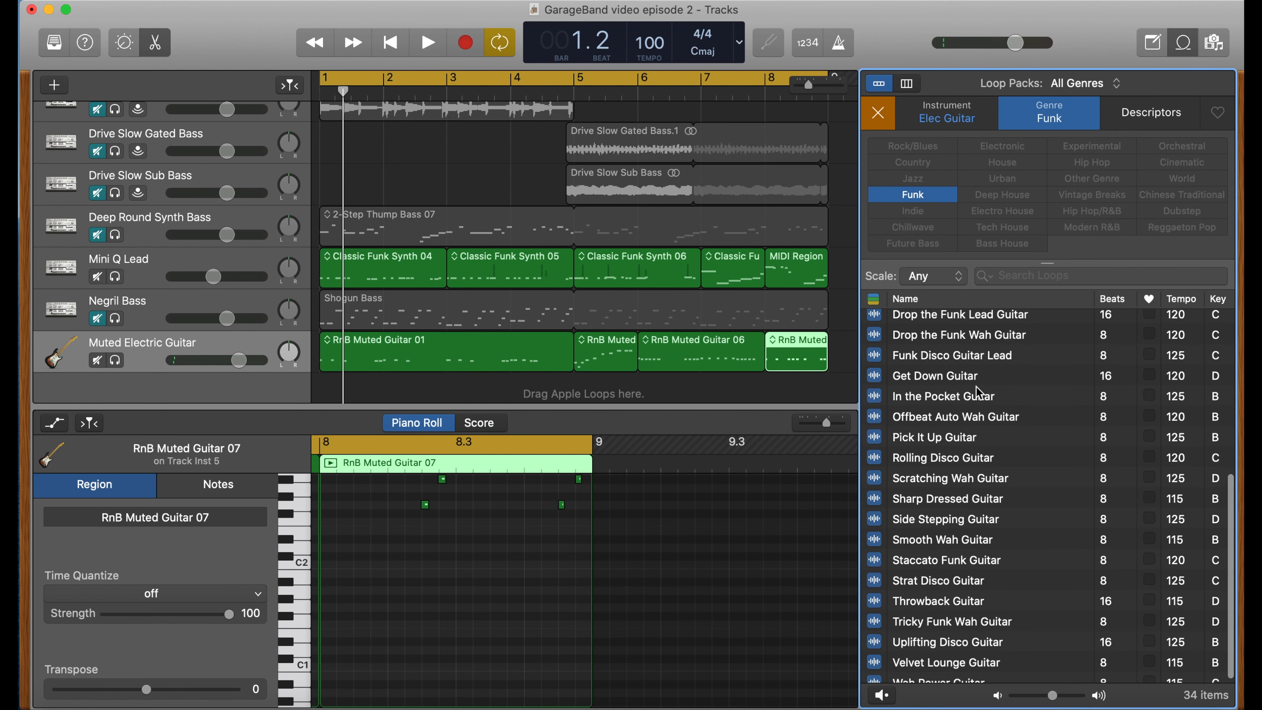
{"action": "scroll", "coordinate": [979, 393], "scroll_direction": "up", "scroll_amount": 5}
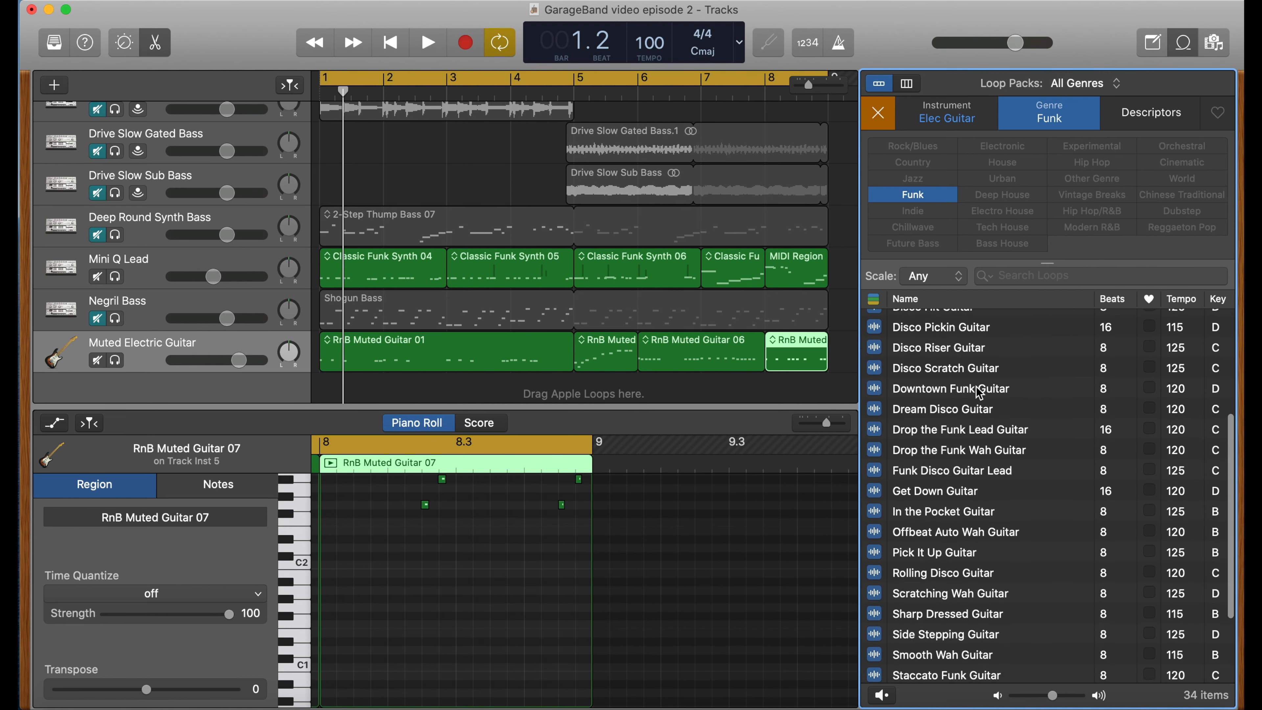
{"action": "left_click", "coordinate": [1219, 300]}
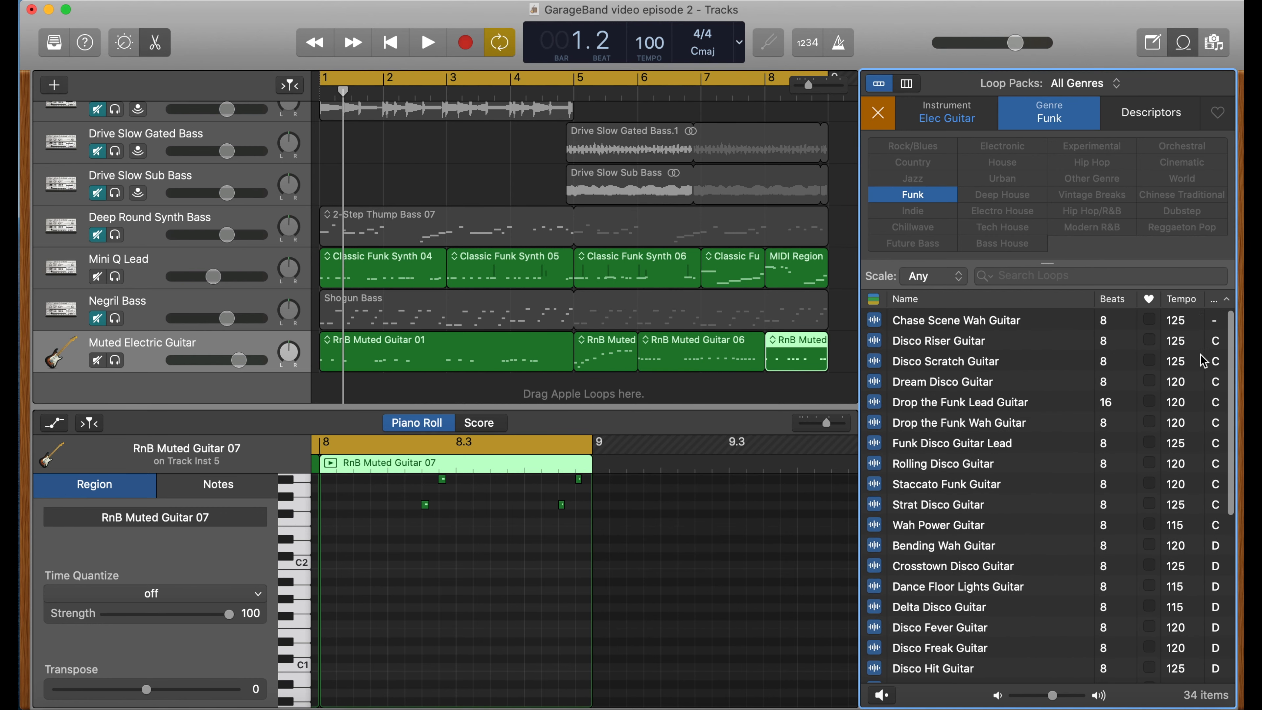
- Audition Disco Riser, Disco Scratch, Dream Disco and Drop the Funk Lead Guitar loops with the project playing, and mute the Muted Electric Guitar track
{"action": "left_click", "coordinate": [1019, 342]}
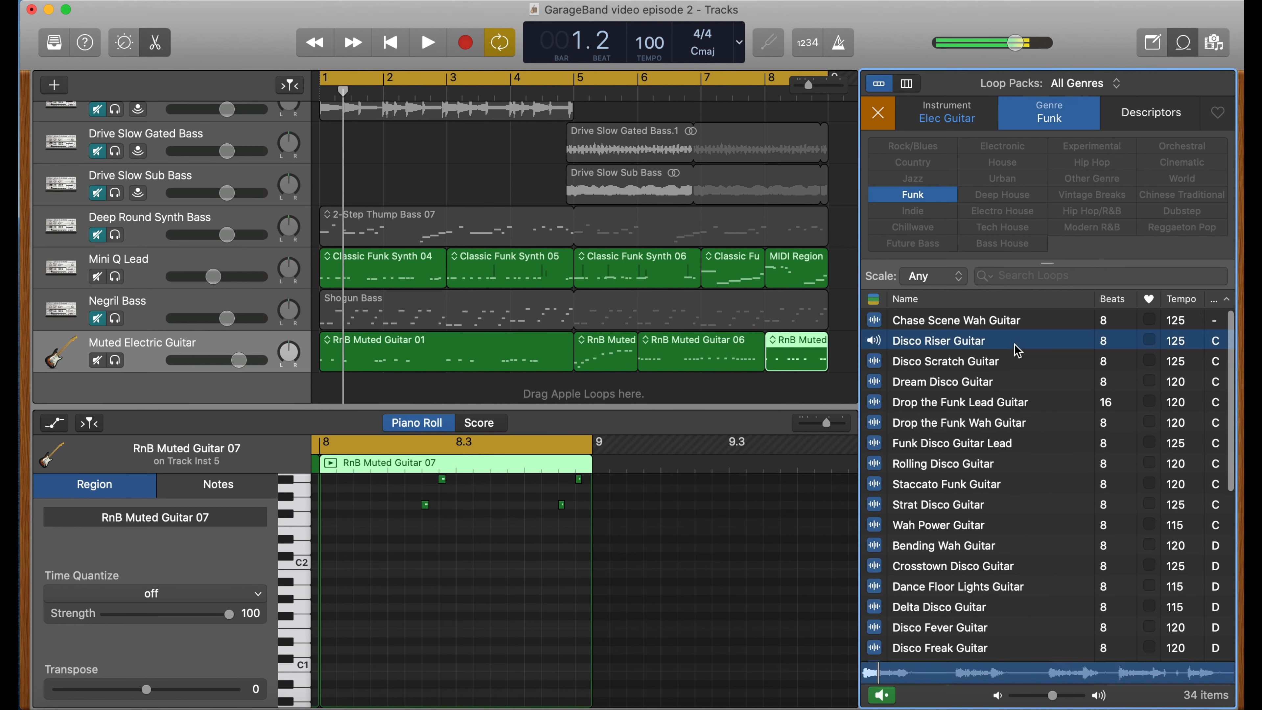
{"action": "left_click", "coordinate": [1013, 363]}
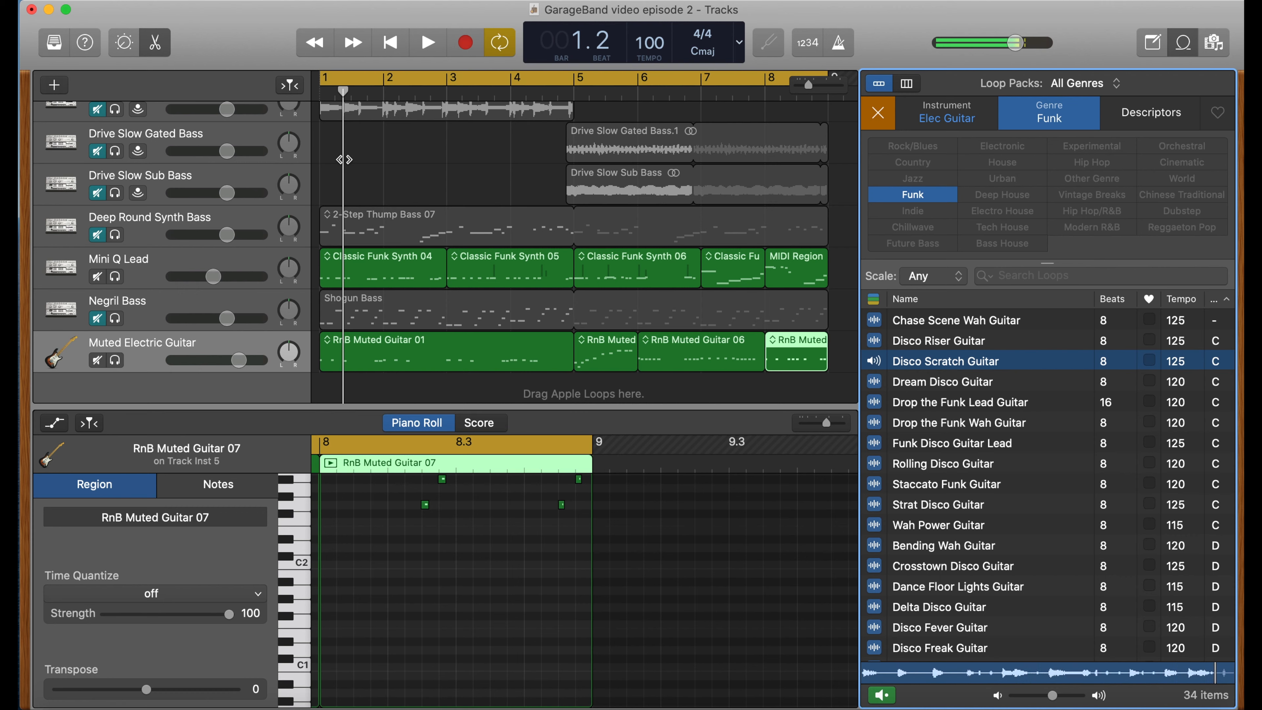
{"action": "key", "text": "space"}
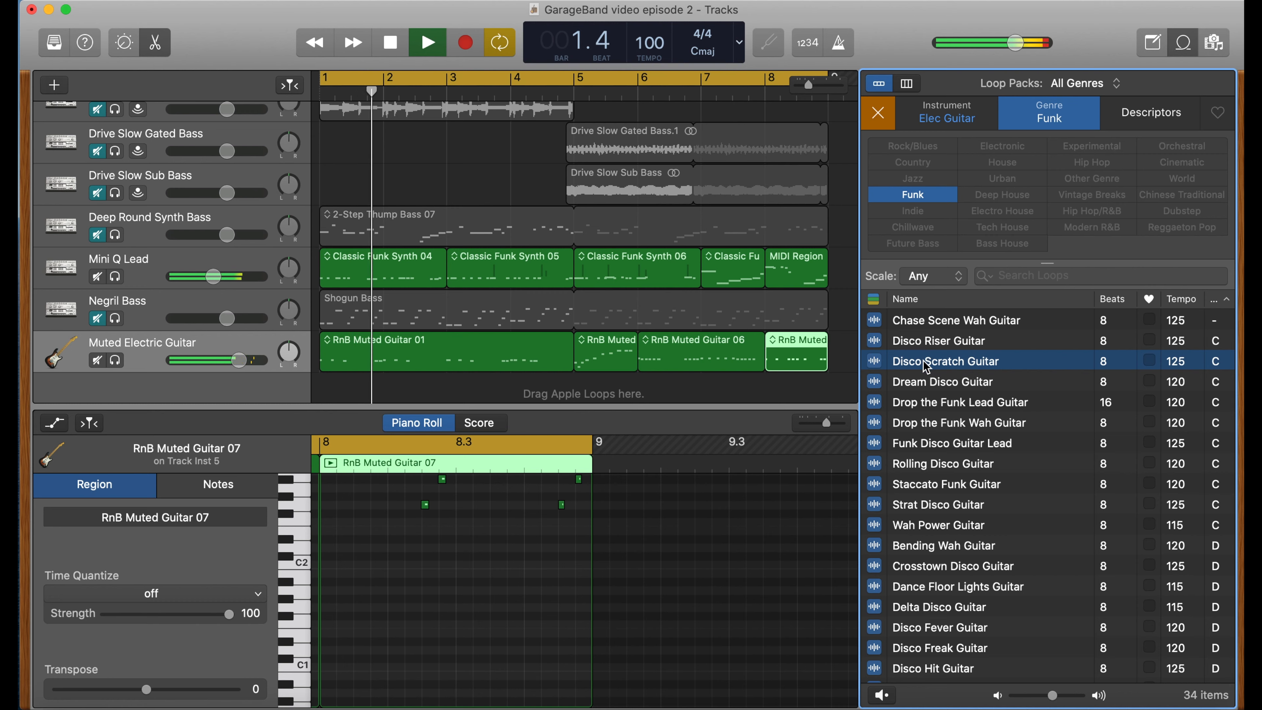
{"action": "left_click", "coordinate": [890, 694]}
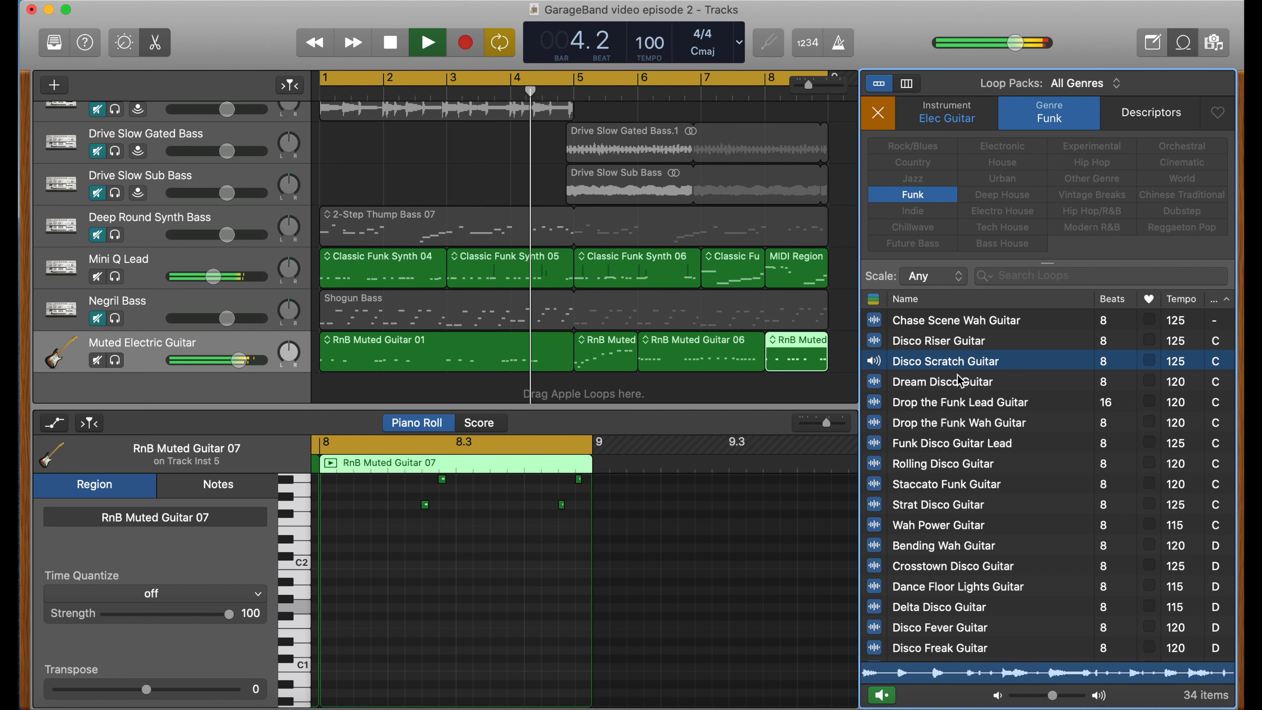
{"action": "left_click", "coordinate": [954, 342]}
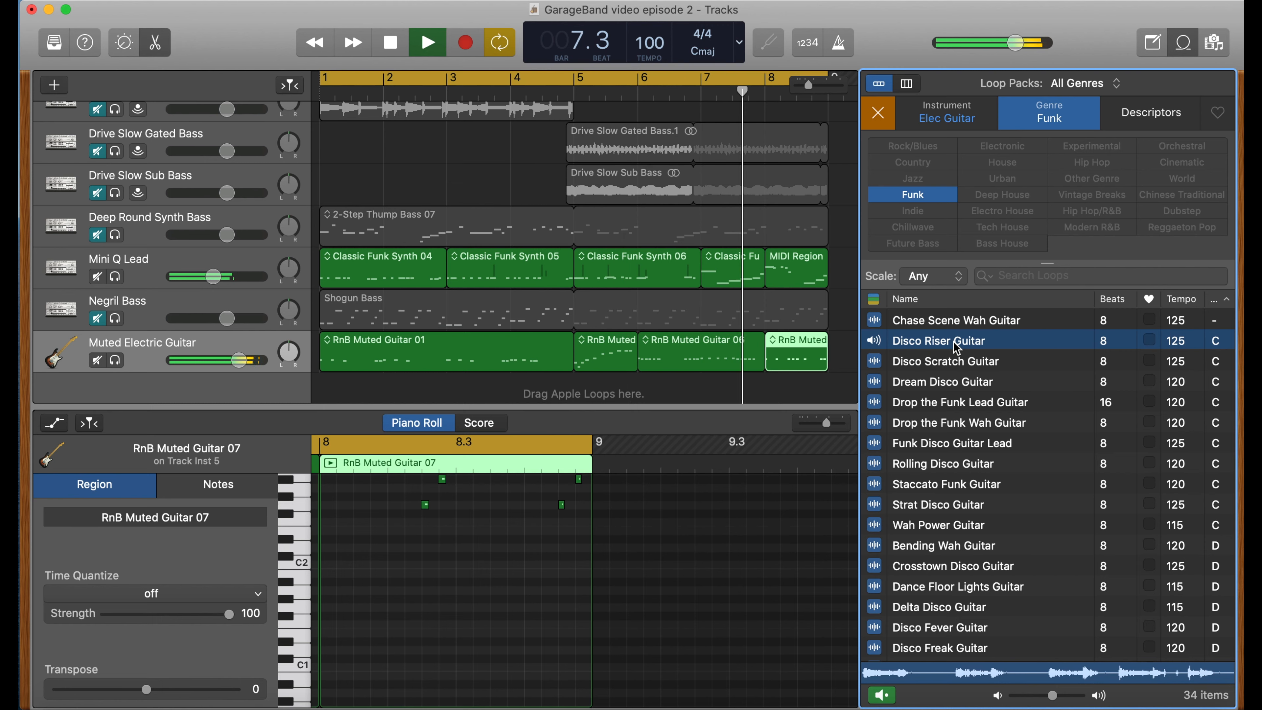
{"action": "left_click", "coordinate": [953, 383]}
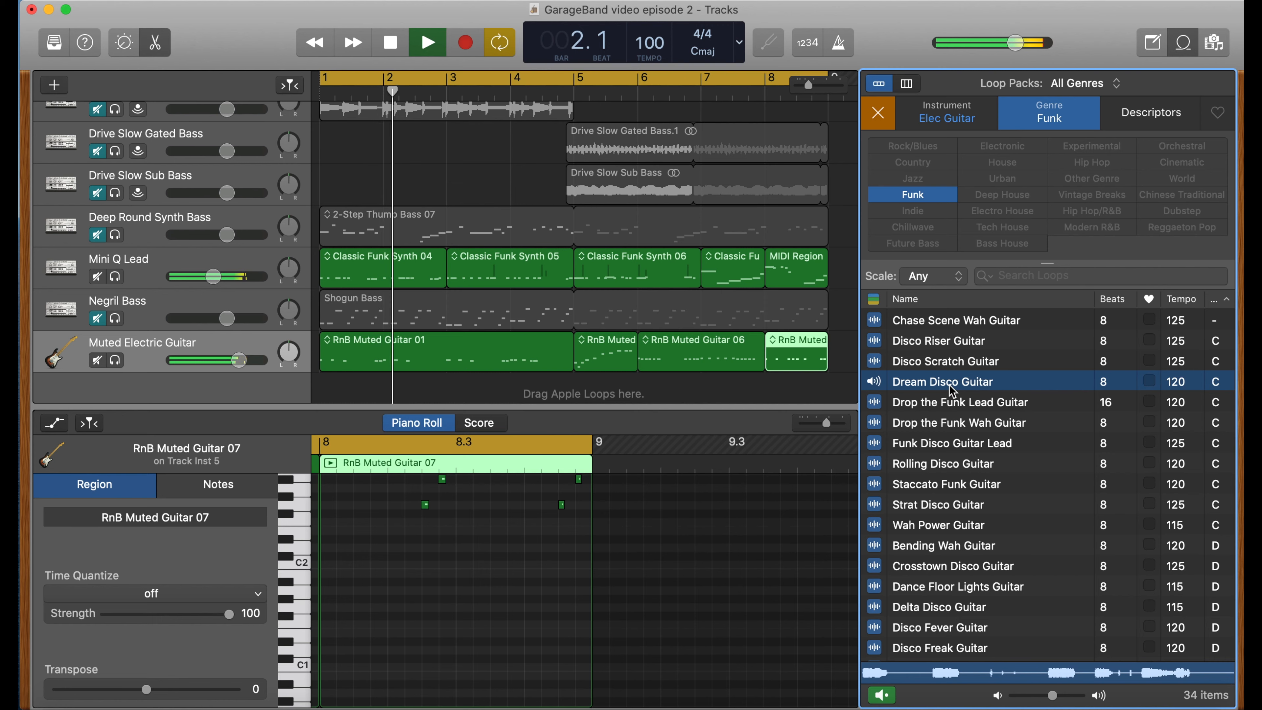
{"action": "left_click", "coordinate": [950, 404]}
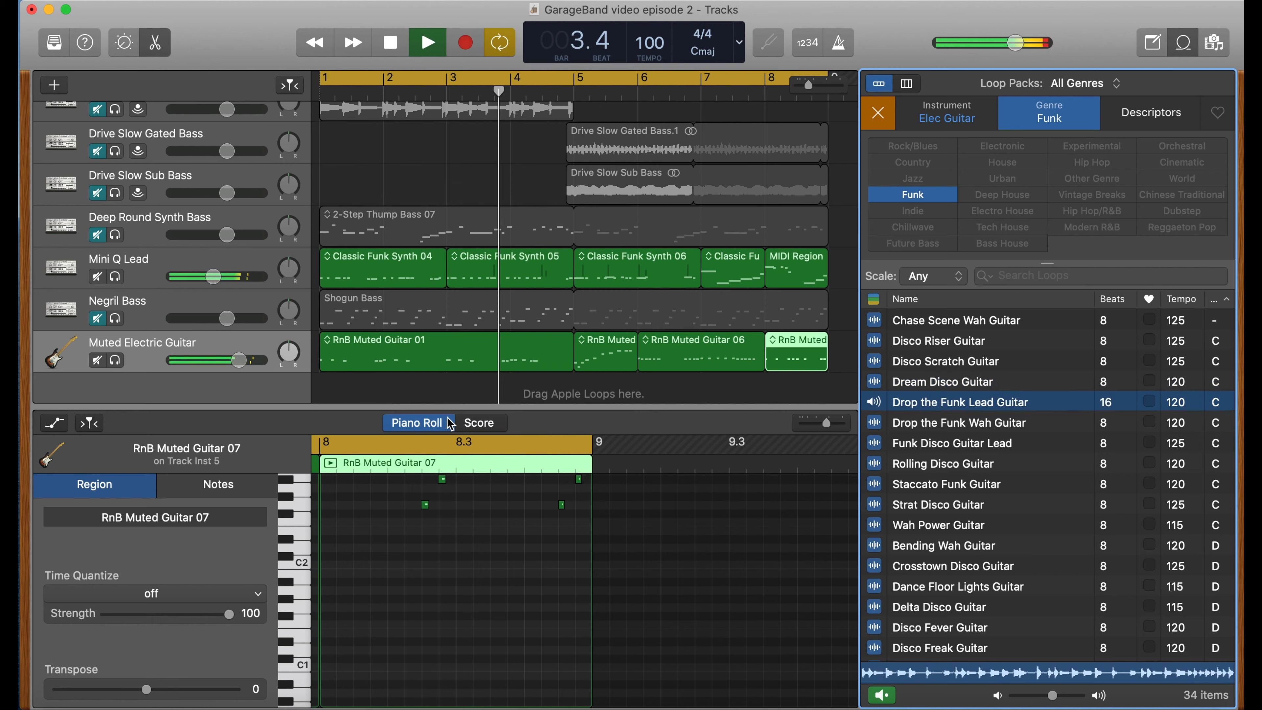
{"action": "left_click", "coordinate": [98, 362]}
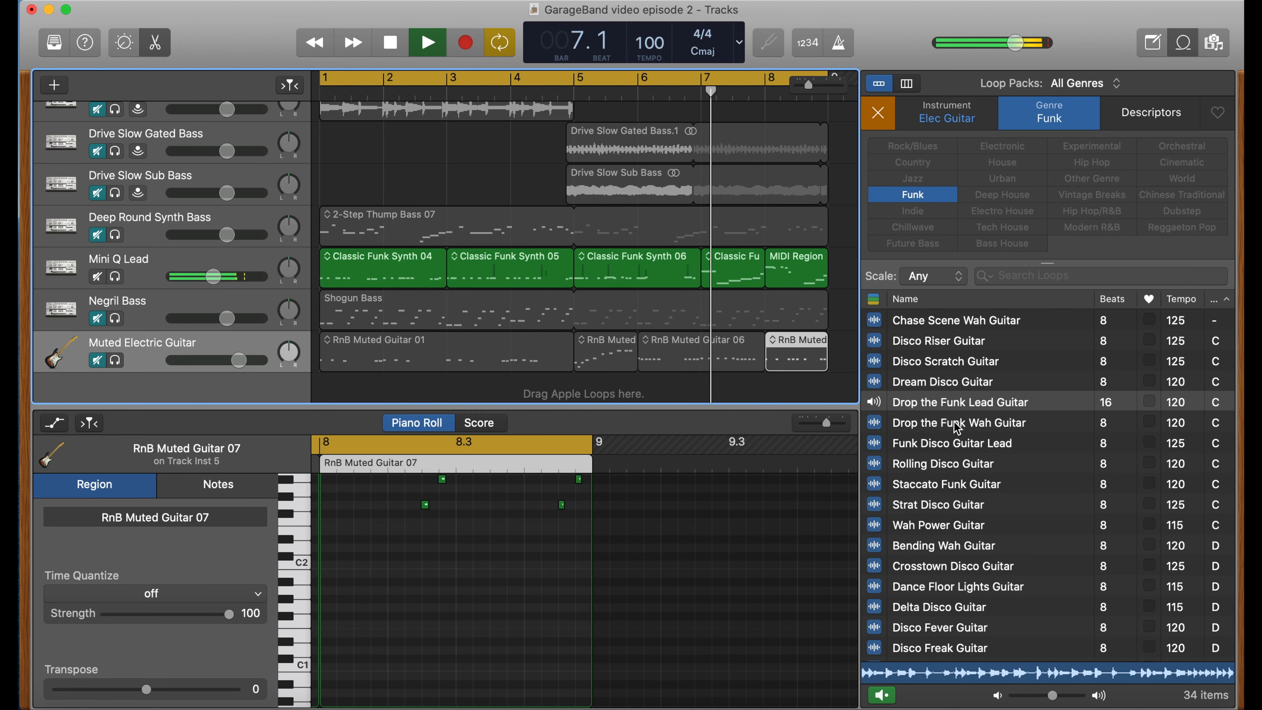
{"action": "key", "text": "space"}
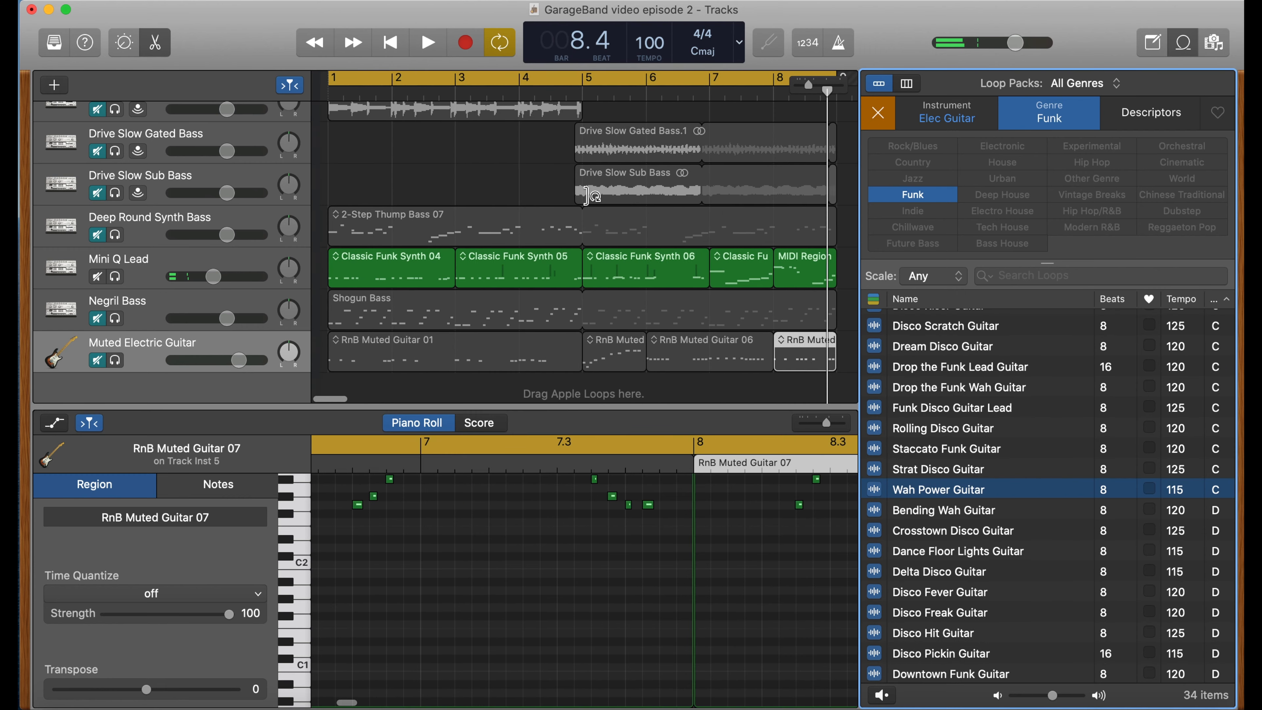
- Add the Staccato Funk Guitar loop as a new track starting at bar 1
{"action": "scroll", "coordinate": [582, 191], "scroll_direction": "down", "scroll_amount": 1}
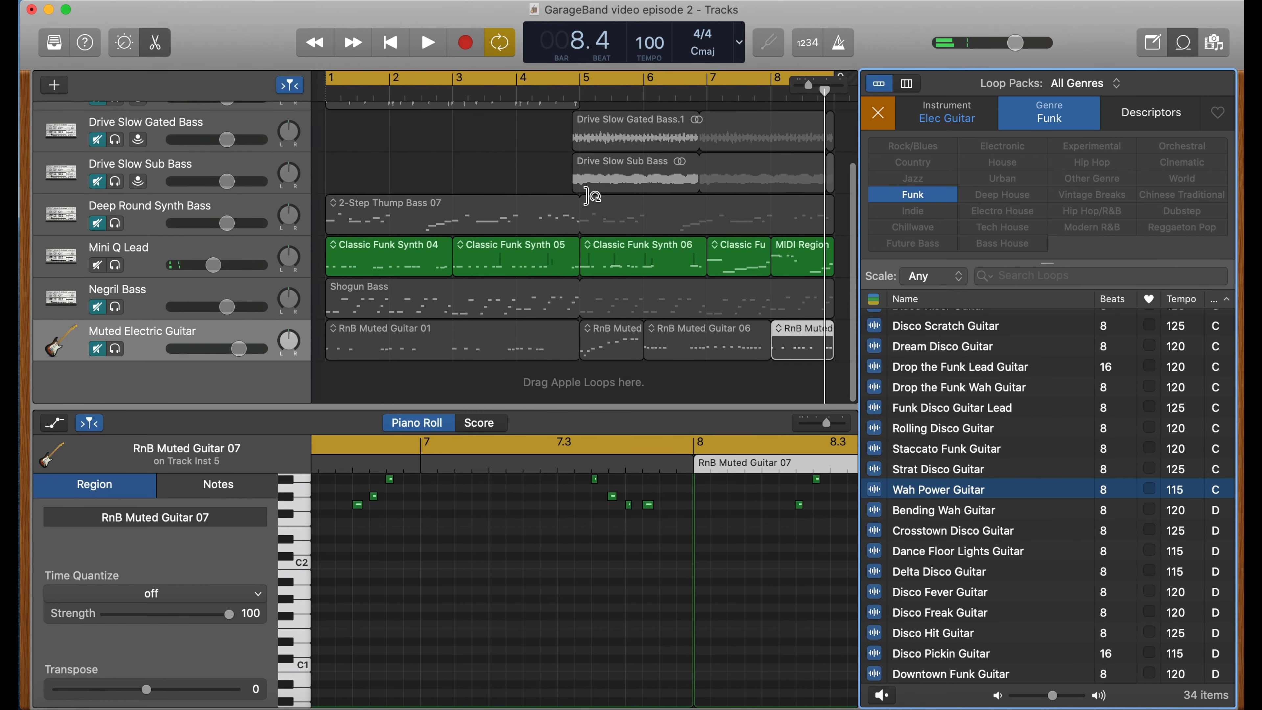
{"action": "left_click", "coordinate": [938, 449]}
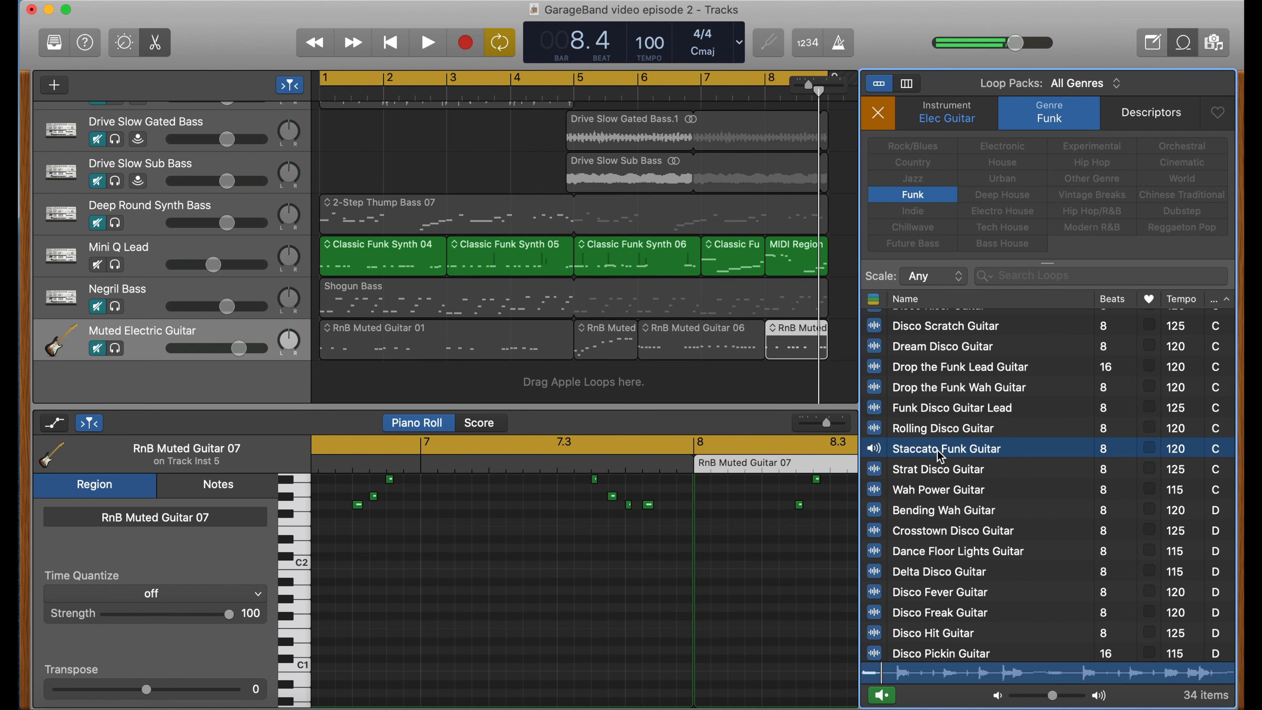
{"action": "left_click_drag", "start_coordinate": [939, 448], "coordinate": [334, 389]}
- Add the Wah Power Guitar loop as another new track starting at bar 1
{"action": "scroll", "coordinate": [425, 341], "scroll_direction": "down", "scroll_amount": 2}
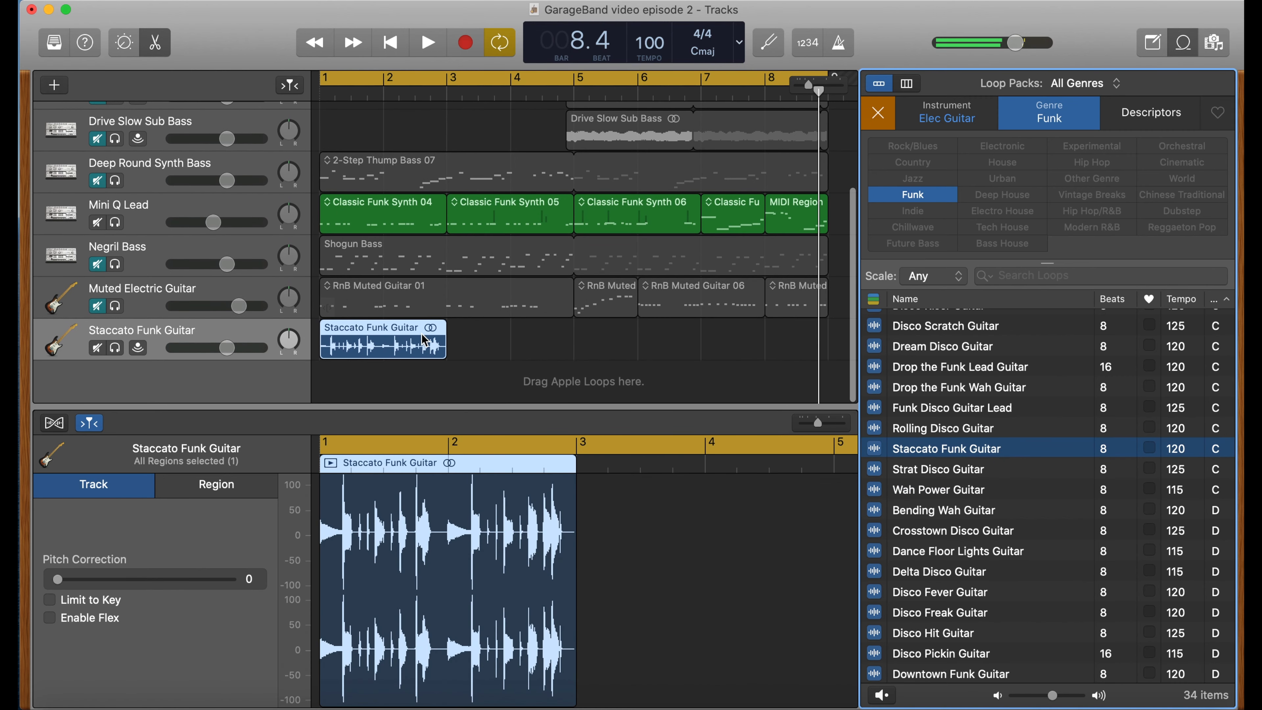
{"action": "left_click", "coordinate": [939, 492]}
{"action": "left_click_drag", "start_coordinate": [938, 492], "coordinate": [321, 394]}
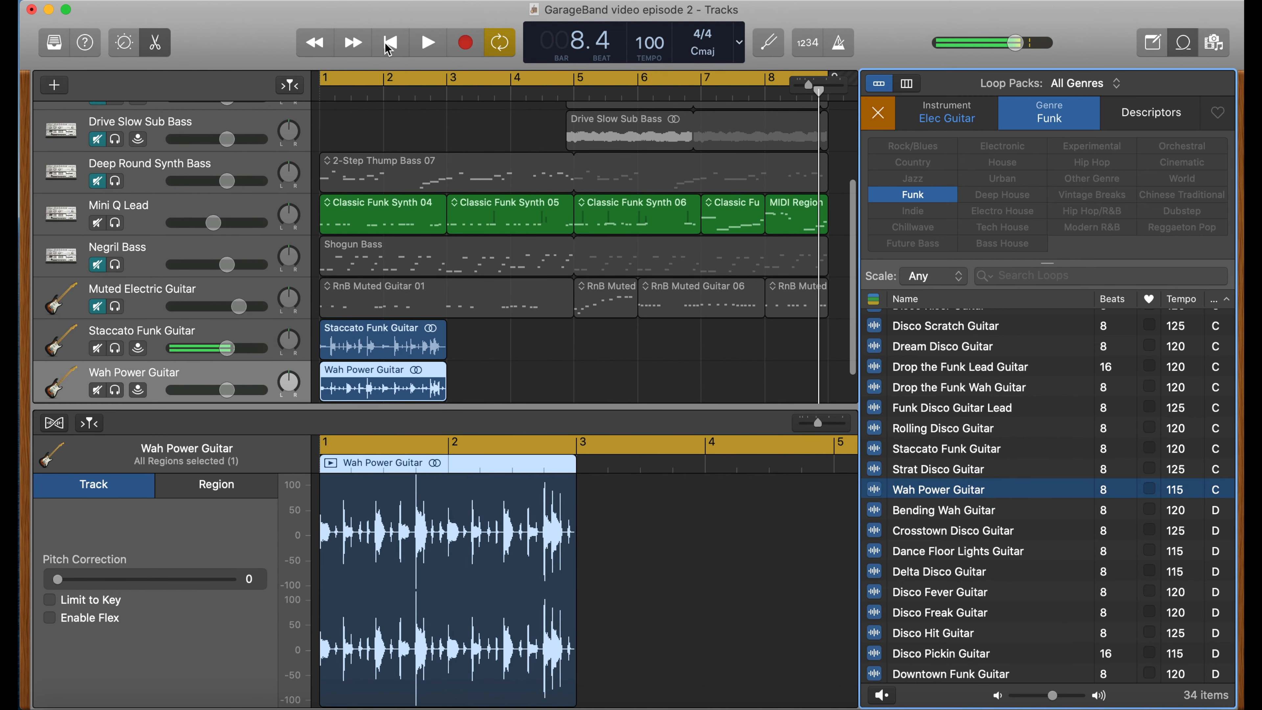
- Pan the Staccato Funk Guitar and Wah Power Guitar tracks apart and lower Staccato Funk Guitar's volume to -2.8 dB
{"action": "left_click", "coordinate": [295, 338]}
{"action": "left_click", "coordinate": [293, 372]}
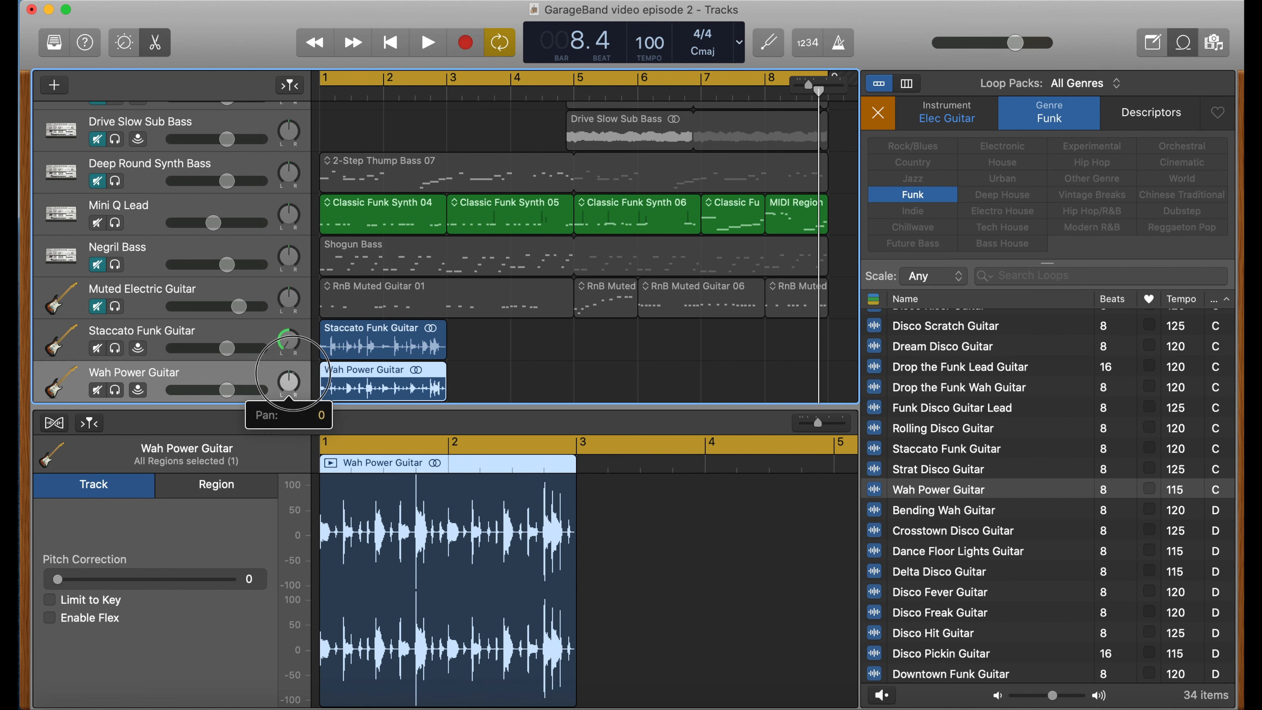
{"action": "left_click", "coordinate": [211, 337]}
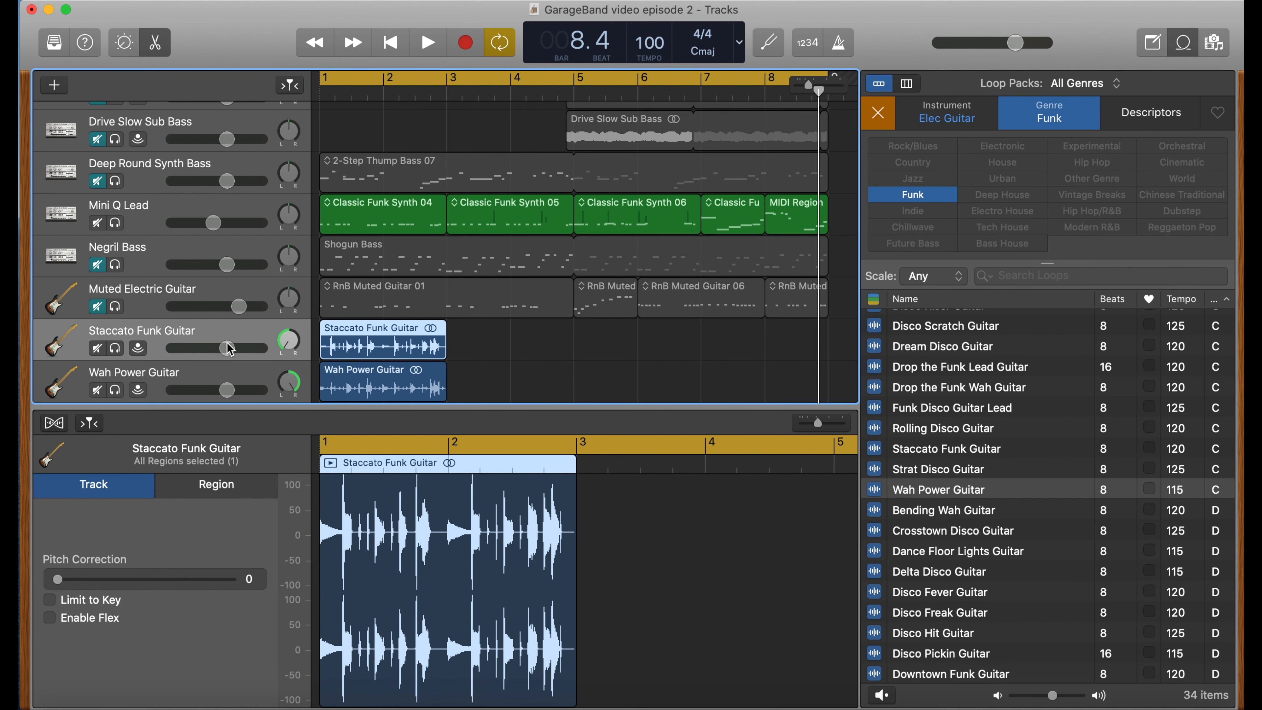
{"action": "left_click_drag", "start_coordinate": [229, 348], "coordinate": [220, 348]}
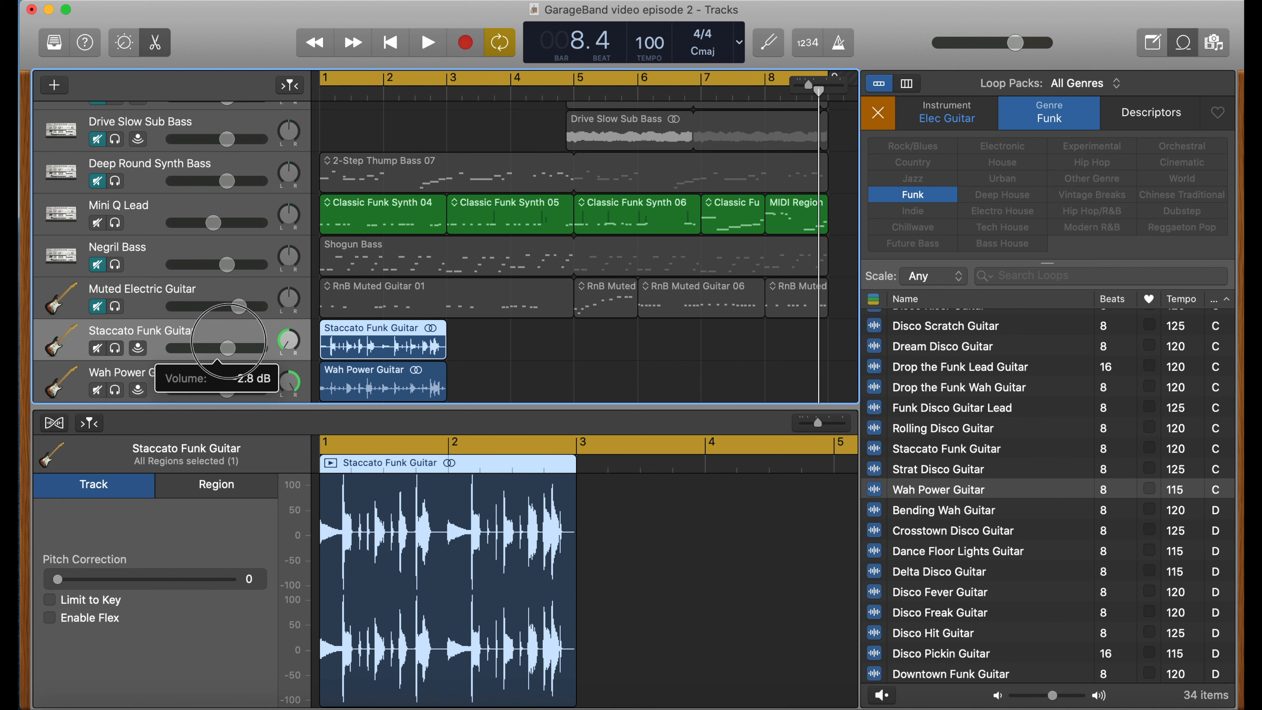
- Lower the Wah Power Guitar and Staccato Funk Guitar track volumes while the project plays
{"action": "left_click", "coordinate": [226, 381]}
{"action": "left_click_drag", "start_coordinate": [227, 390], "coordinate": [199, 345]}
{"action": "key", "text": "space"}
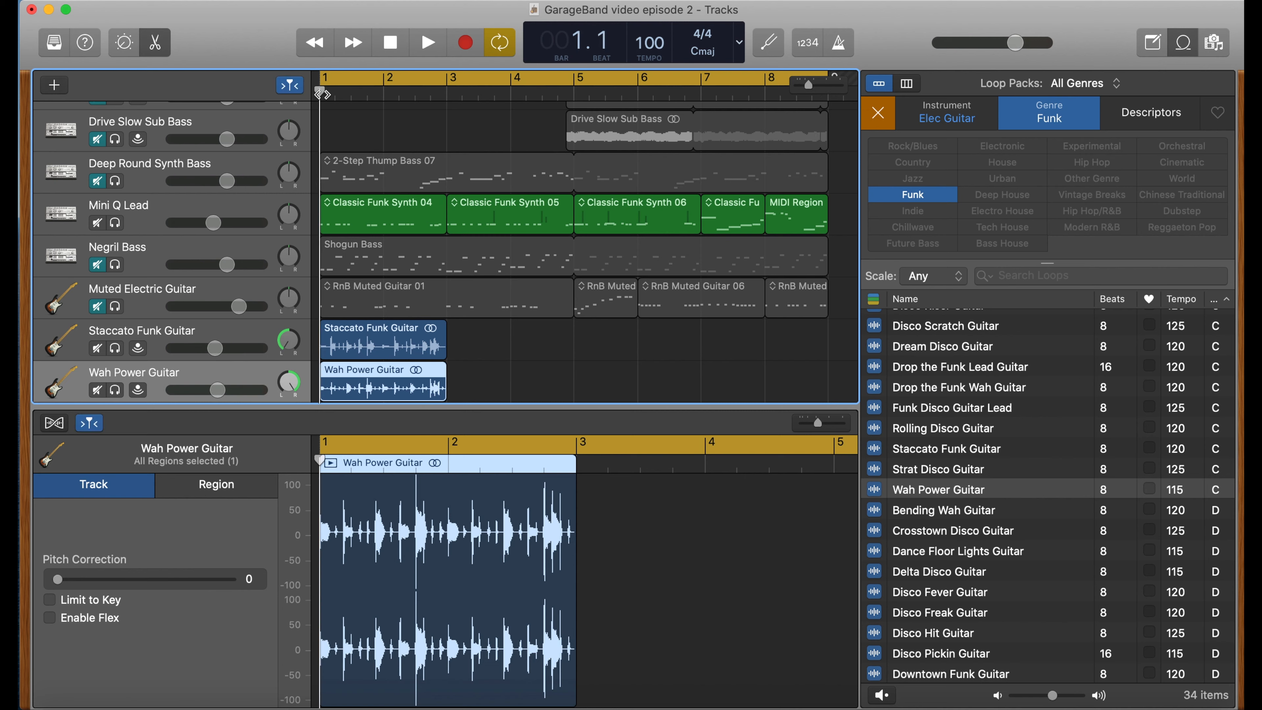
{"action": "left_click_drag", "start_coordinate": [208, 399], "coordinate": [204, 400]}
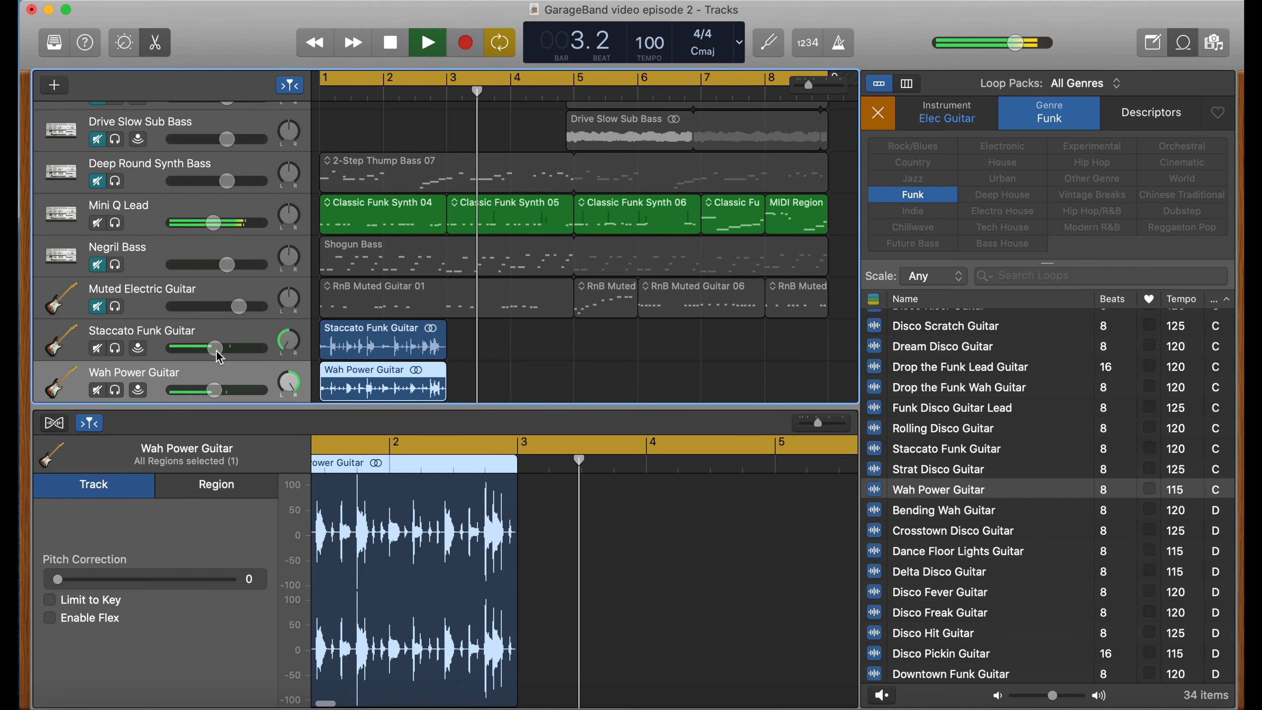
{"action": "left_click_drag", "start_coordinate": [216, 349], "coordinate": [206, 351]}
{"action": "left_click_drag", "start_coordinate": [212, 396], "coordinate": [198, 396]}
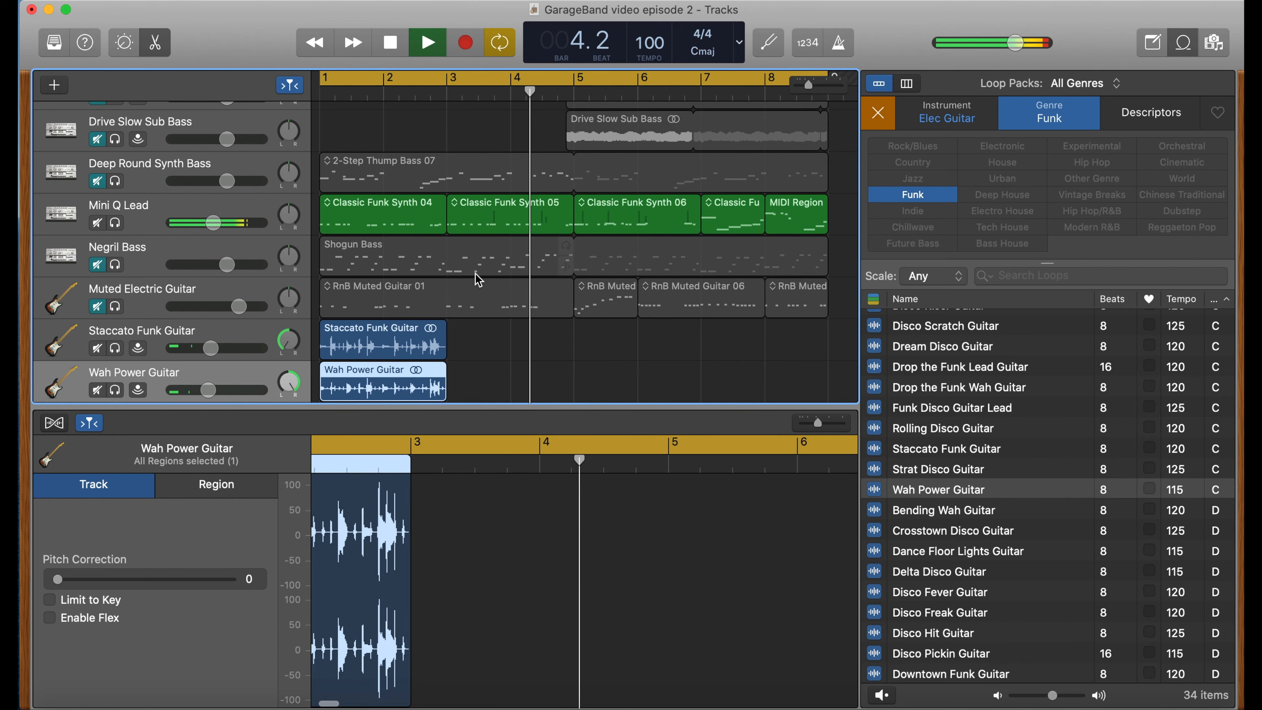
- Audition the Rolling Disco Guitar loop and add it as a new track starting at bar 5
{"action": "left_click", "coordinate": [946, 428]}
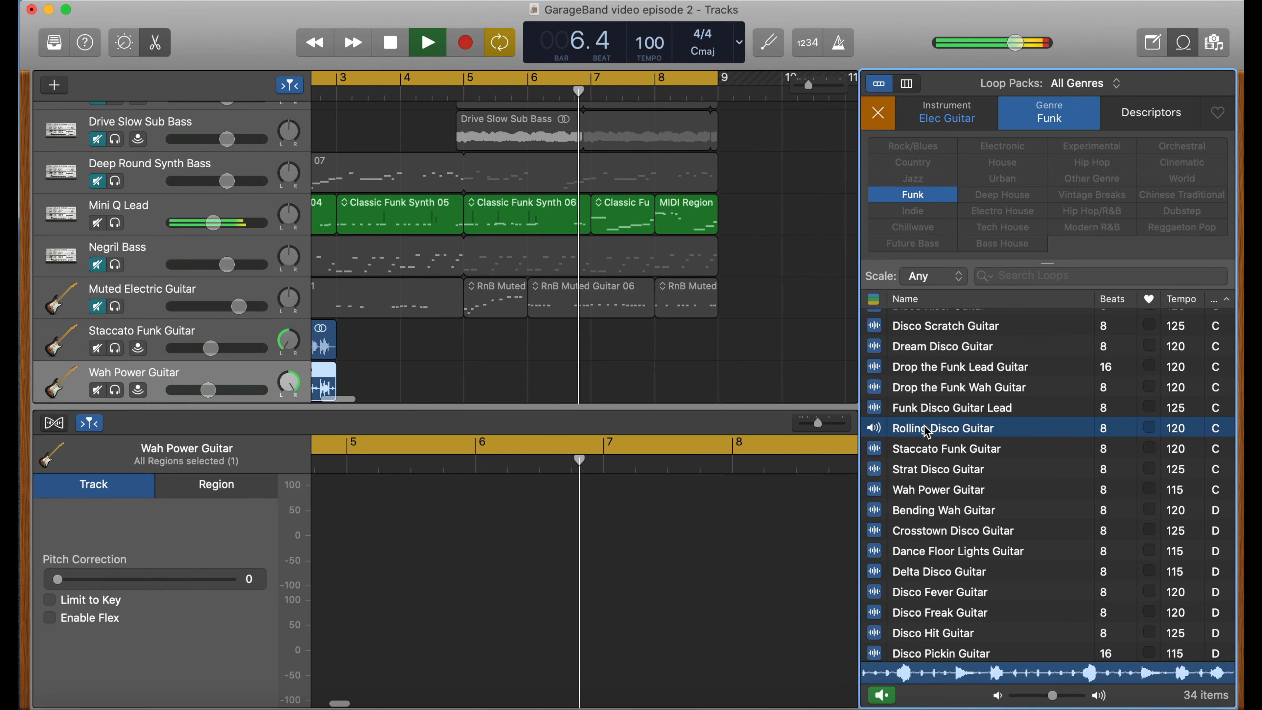
{"action": "scroll", "coordinate": [746, 396], "scroll_direction": "left", "scroll_amount": 5}
{"action": "scroll", "coordinate": [729, 396], "scroll_direction": "down", "scroll_amount": 2}
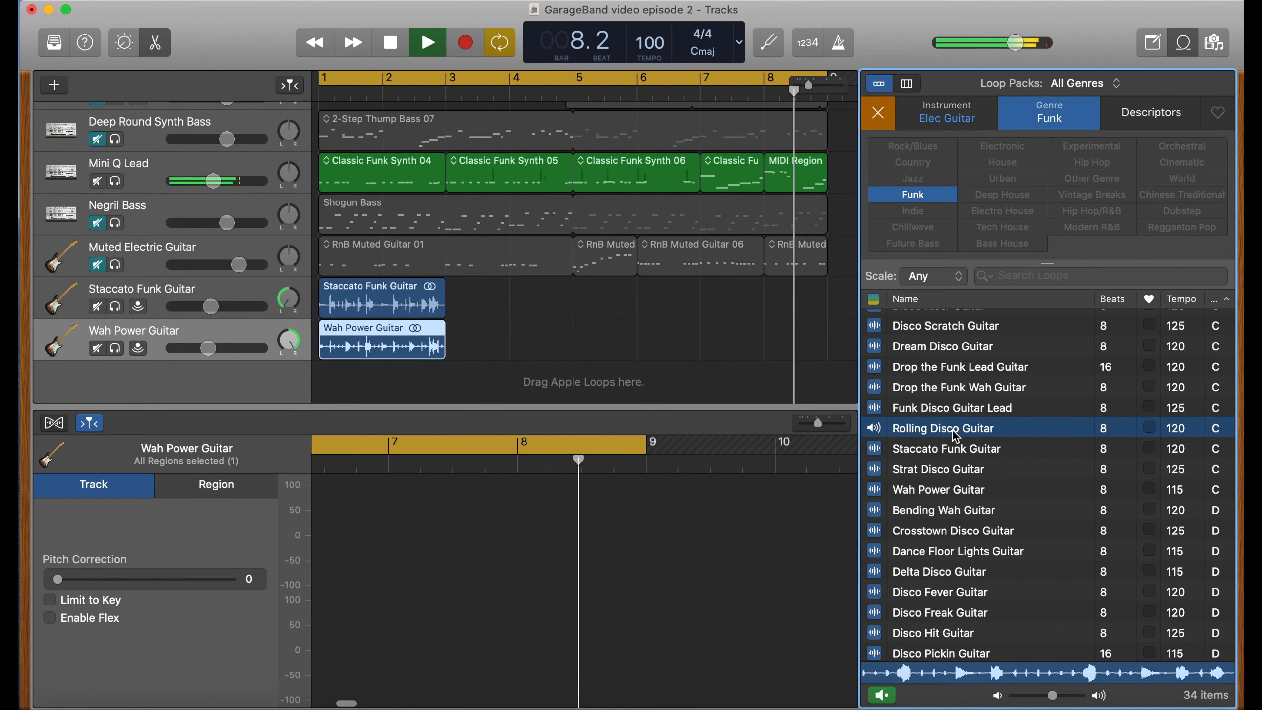
{"action": "key", "text": "space"}
{"action": "left_click_drag", "start_coordinate": [955, 435], "coordinate": [564, 399]}
- Audition the Drop the Funk loops and add Drop the Funk Lead Guitar as a new track starting at bar 3
{"action": "left_click", "coordinate": [966, 371]}
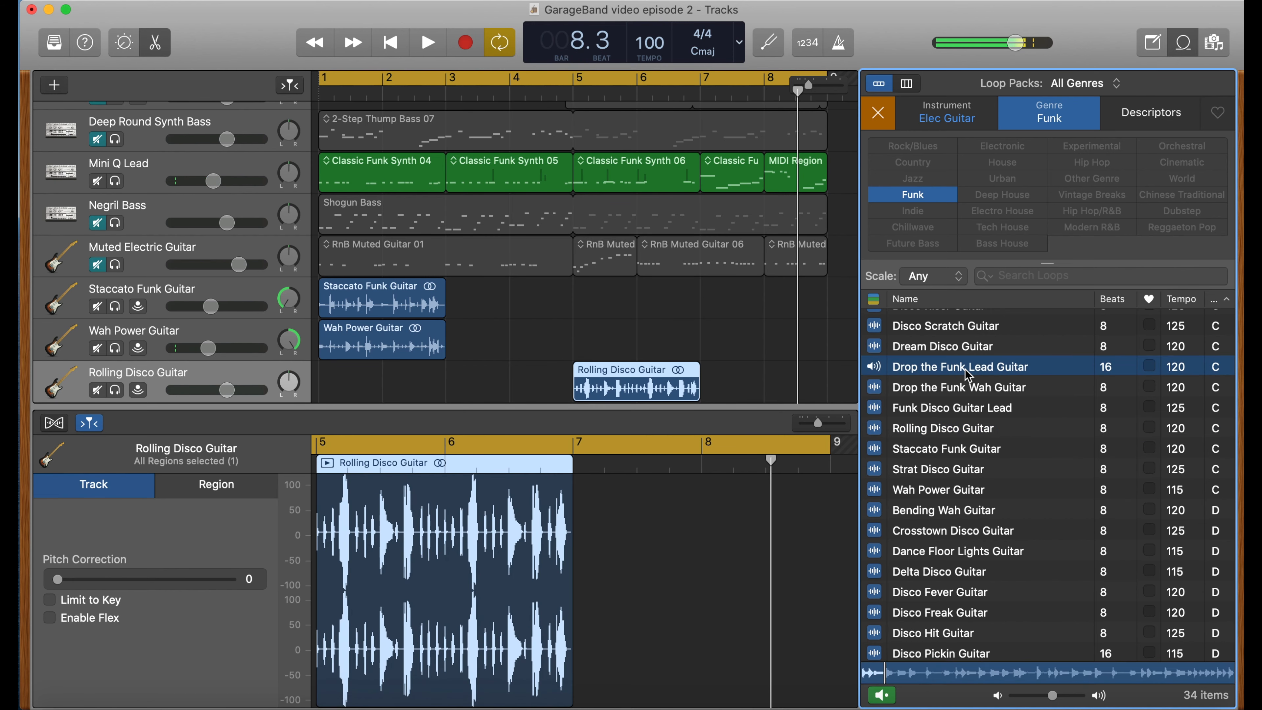
{"action": "scroll", "coordinate": [701, 362], "scroll_direction": "down", "scroll_amount": 2}
{"action": "left_click", "coordinate": [933, 392]}
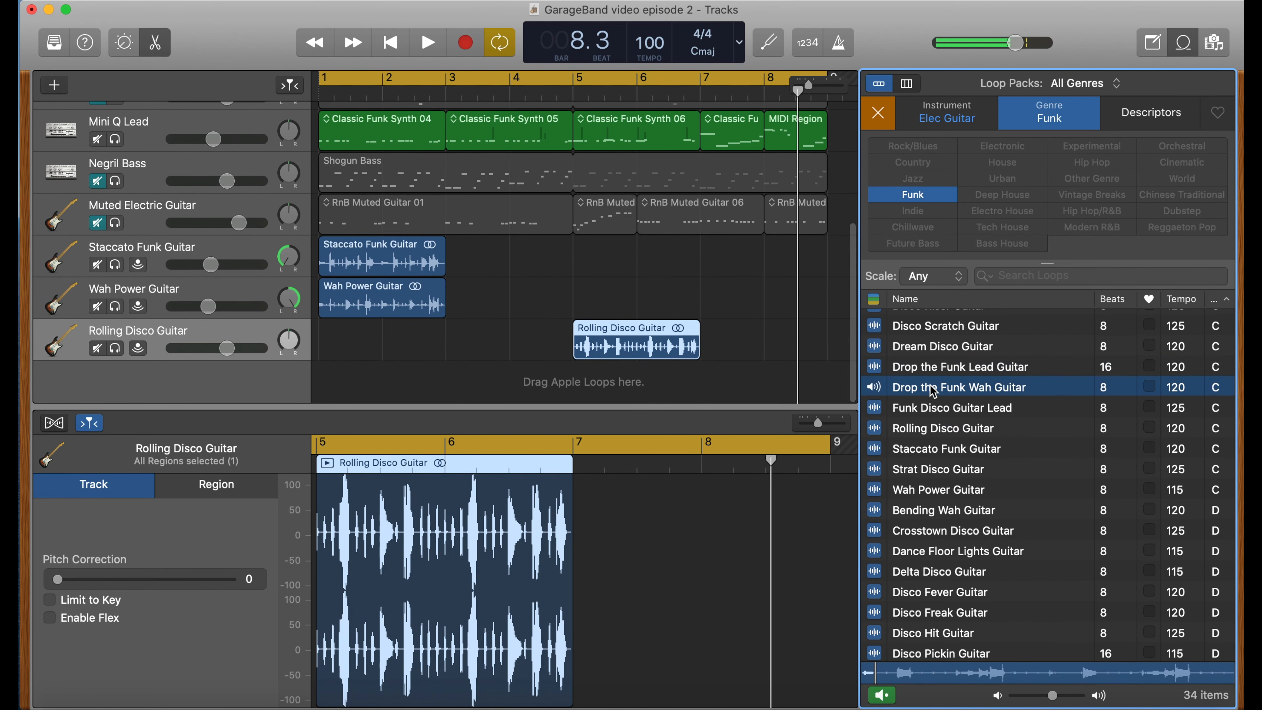
{"action": "left_click", "coordinate": [942, 370]}
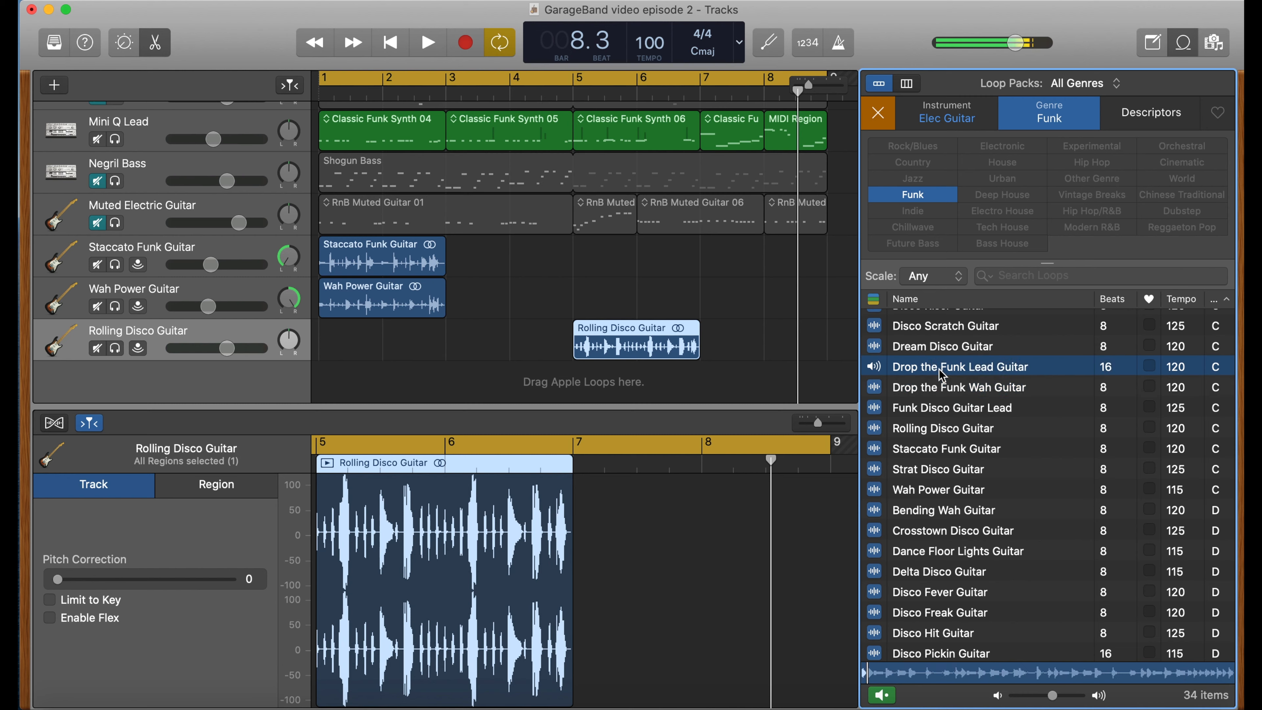
{"action": "key", "text": "space"}
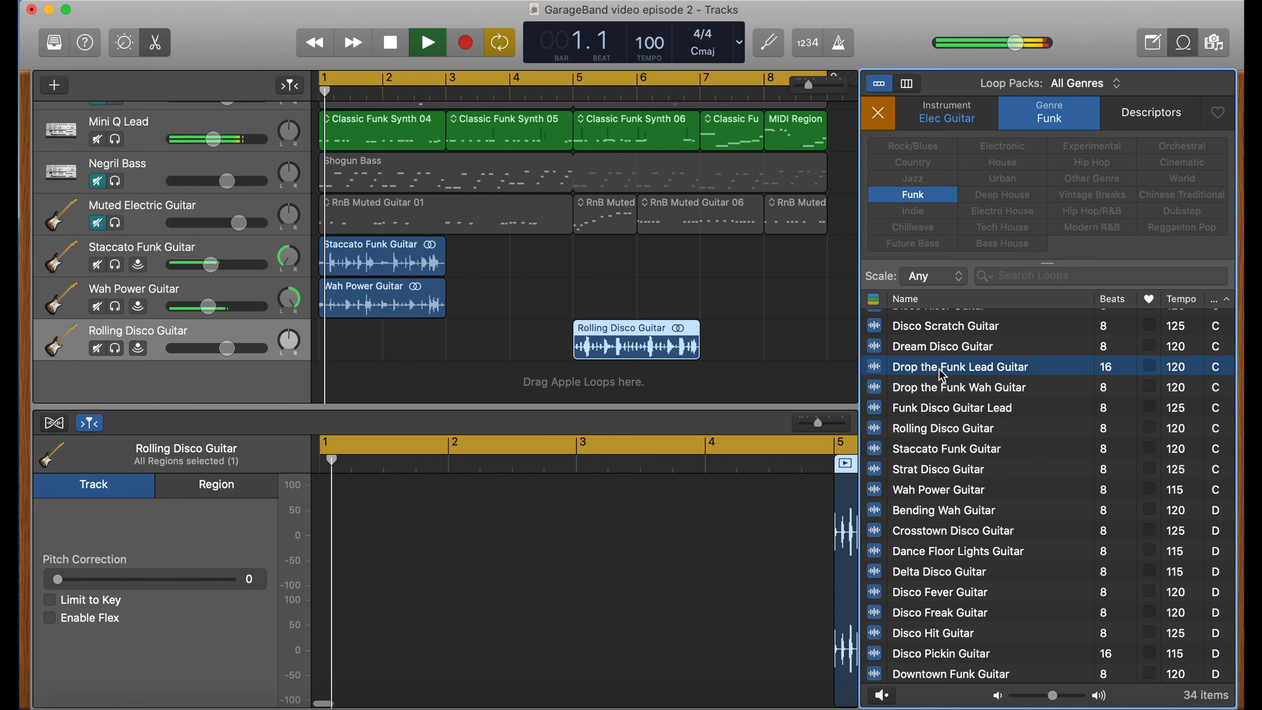
{"action": "left_click_drag", "start_coordinate": [942, 376], "coordinate": [547, 393]}
{"action": "left_click_drag", "start_coordinate": [549, 390], "coordinate": [455, 390]}
- Pan the Rolling Disco Guitar track and move its region to start at bar 3
{"action": "left_click_drag", "start_coordinate": [616, 332], "coordinate": [743, 332]}
{"action": "mouse_move", "coordinate": [288, 341]}
{"action": "left_mouse_down"}
{"action": "mouse_move", "coordinate": [281, 369]}
{"action": "mouse_move", "coordinate": [295, 317]}
{"action": "left_mouse_up"}
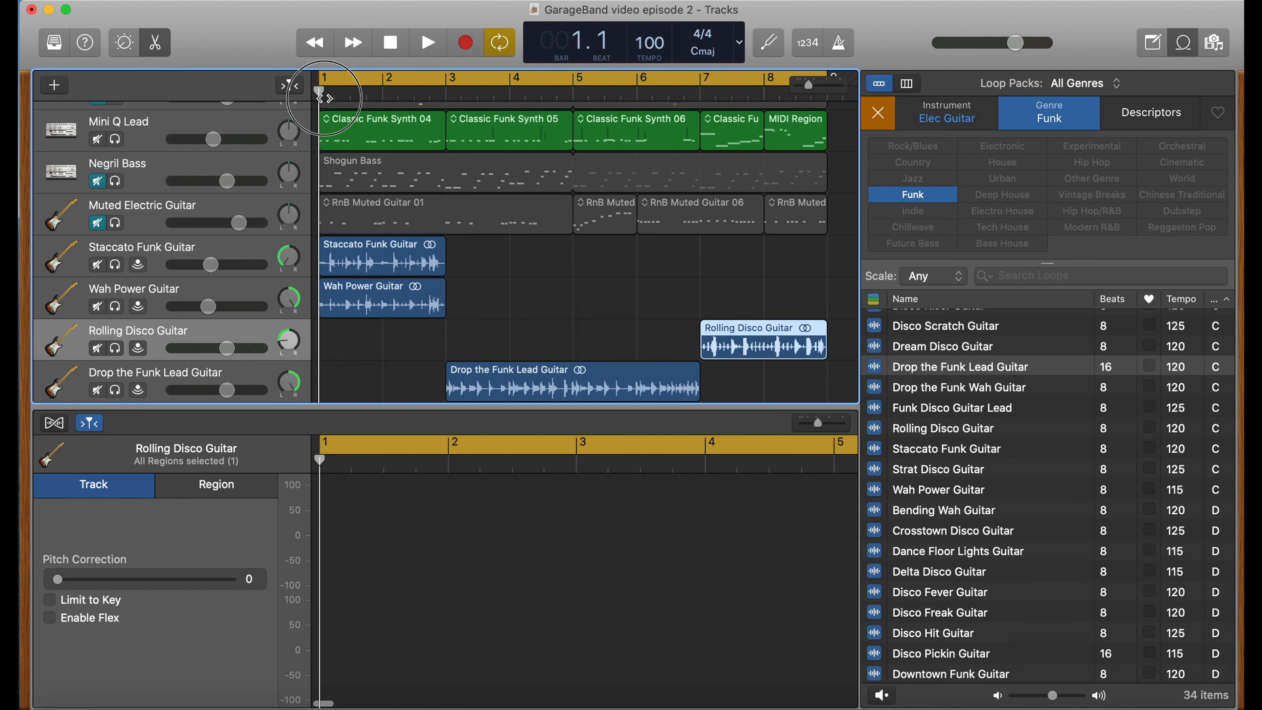
{"action": "key", "text": "space"}
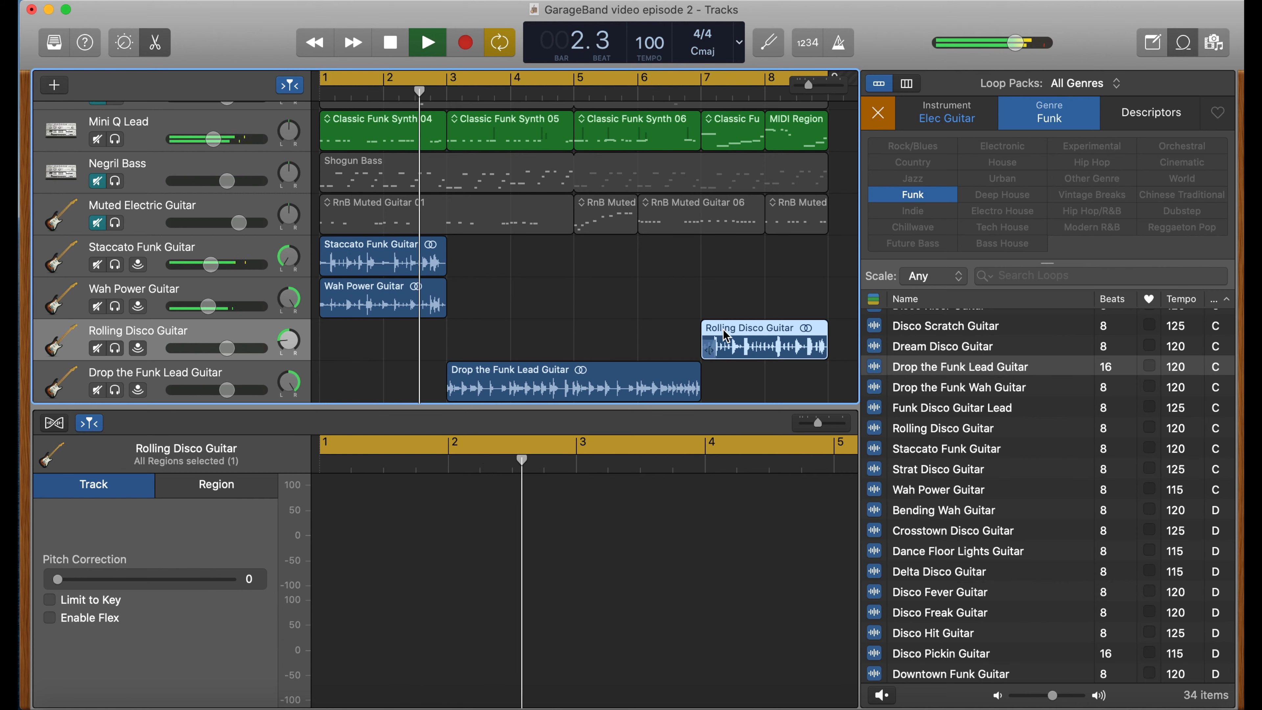
{"action": "left_click_drag", "start_coordinate": [728, 333], "coordinate": [474, 339]}
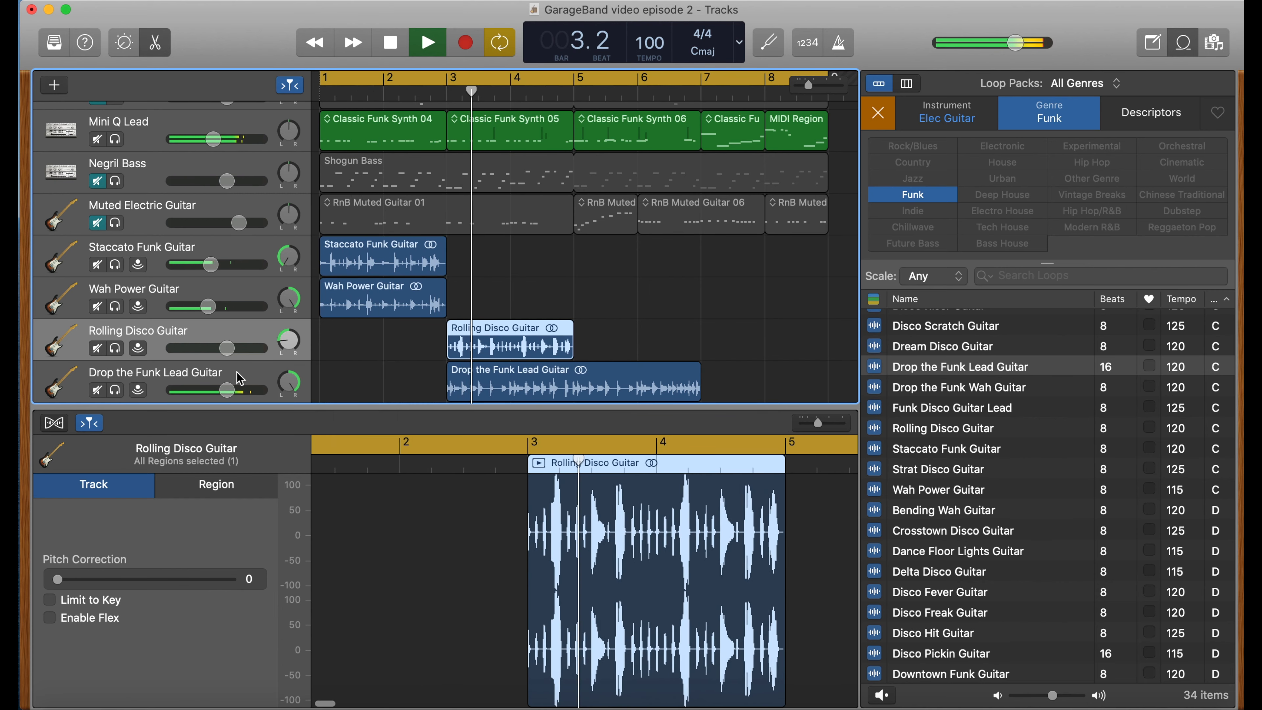
- Lower the Rolling Disco Guitar volume and loop its region to extend through bar 6
{"action": "left_click_drag", "start_coordinate": [210, 348], "coordinate": [197, 353]}
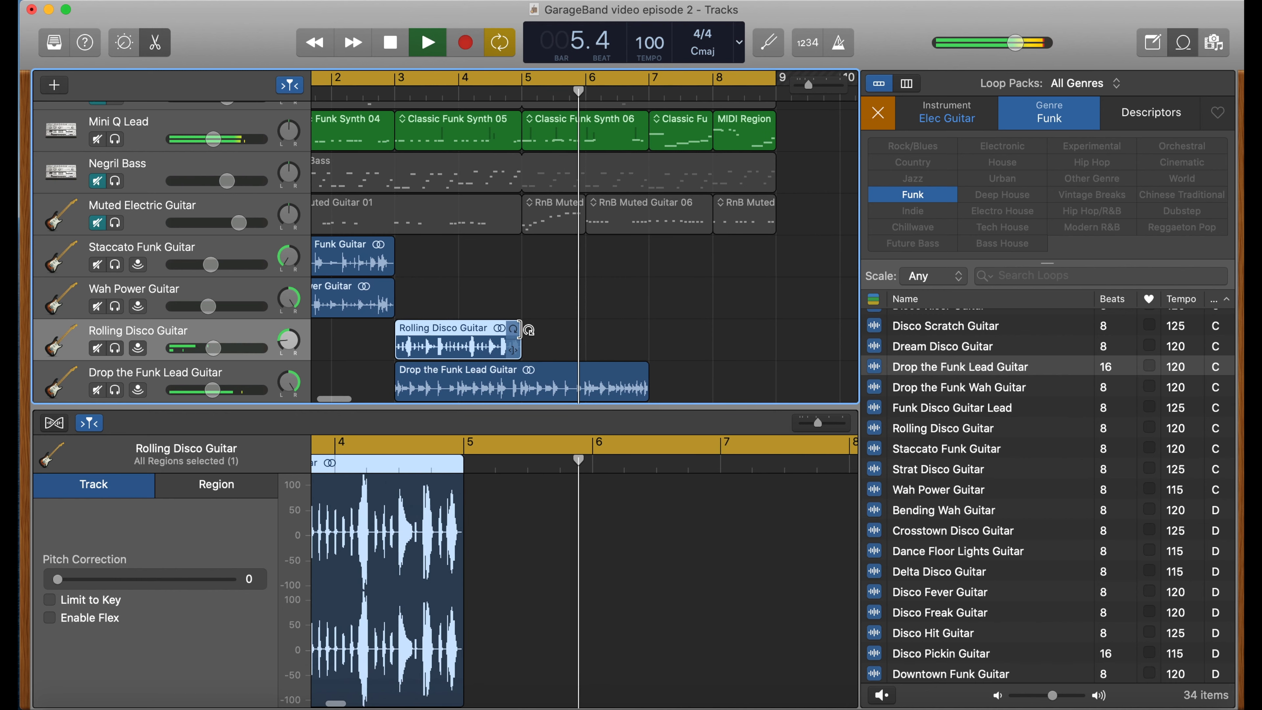
{"action": "key", "text": "space"}
{"action": "left_click_drag", "start_coordinate": [512, 327], "coordinate": [626, 325]}
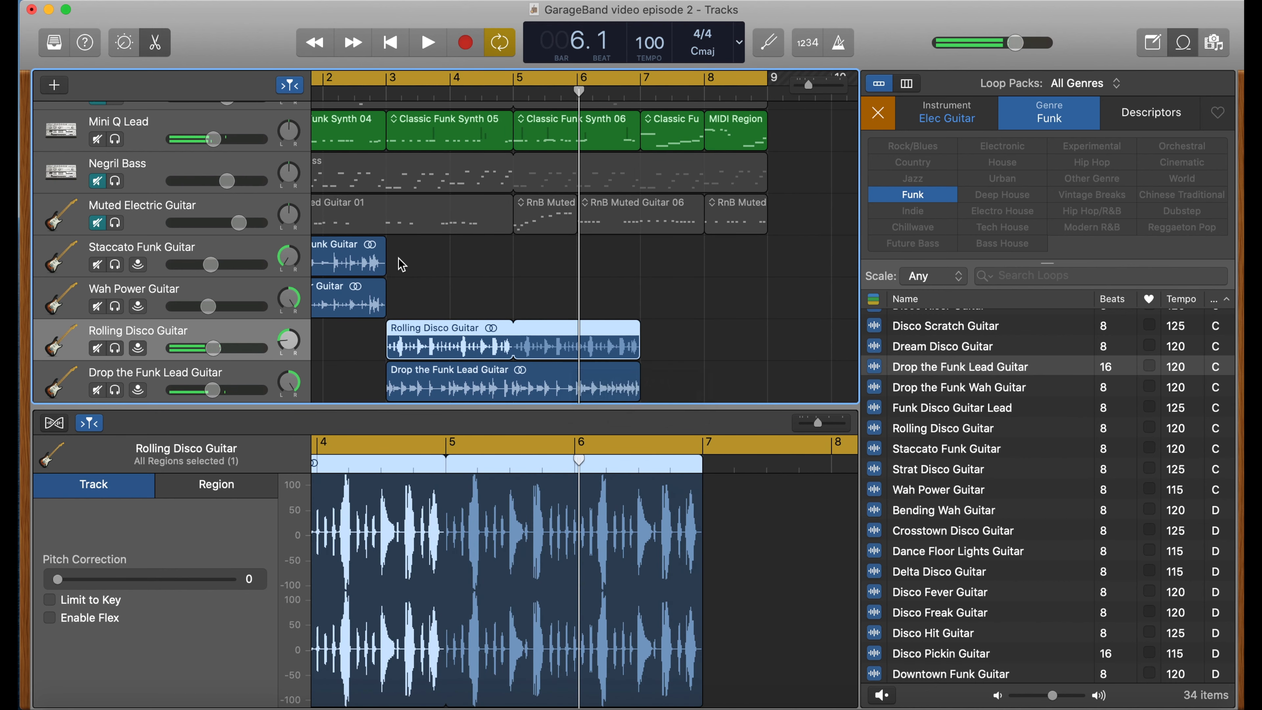
- Copy the Staccato Funk Guitar and Wah Power Guitar regions to bar 7 and play the arrangement from the start
{"action": "left_click", "coordinate": [397, 265]}
{"action": "left_click", "coordinate": [351, 281]}
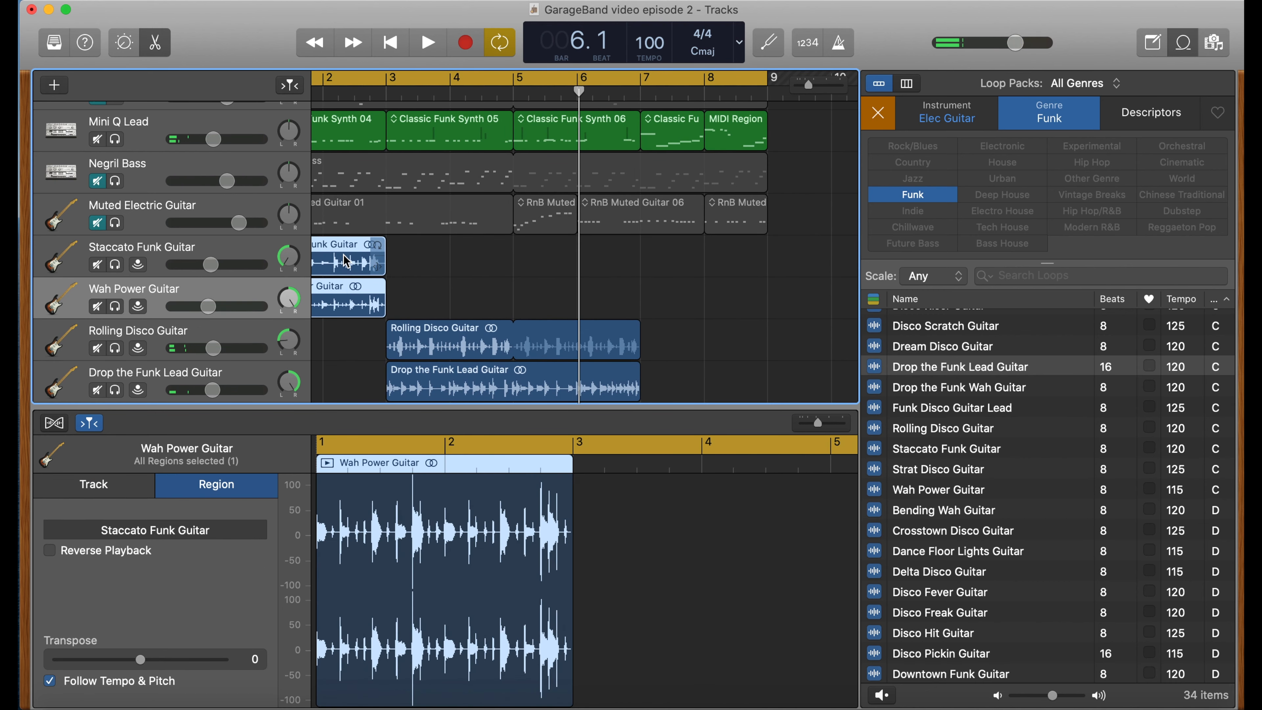
{"action": "scroll", "coordinate": [358, 274], "scroll_direction": "left", "scroll_amount": 4}
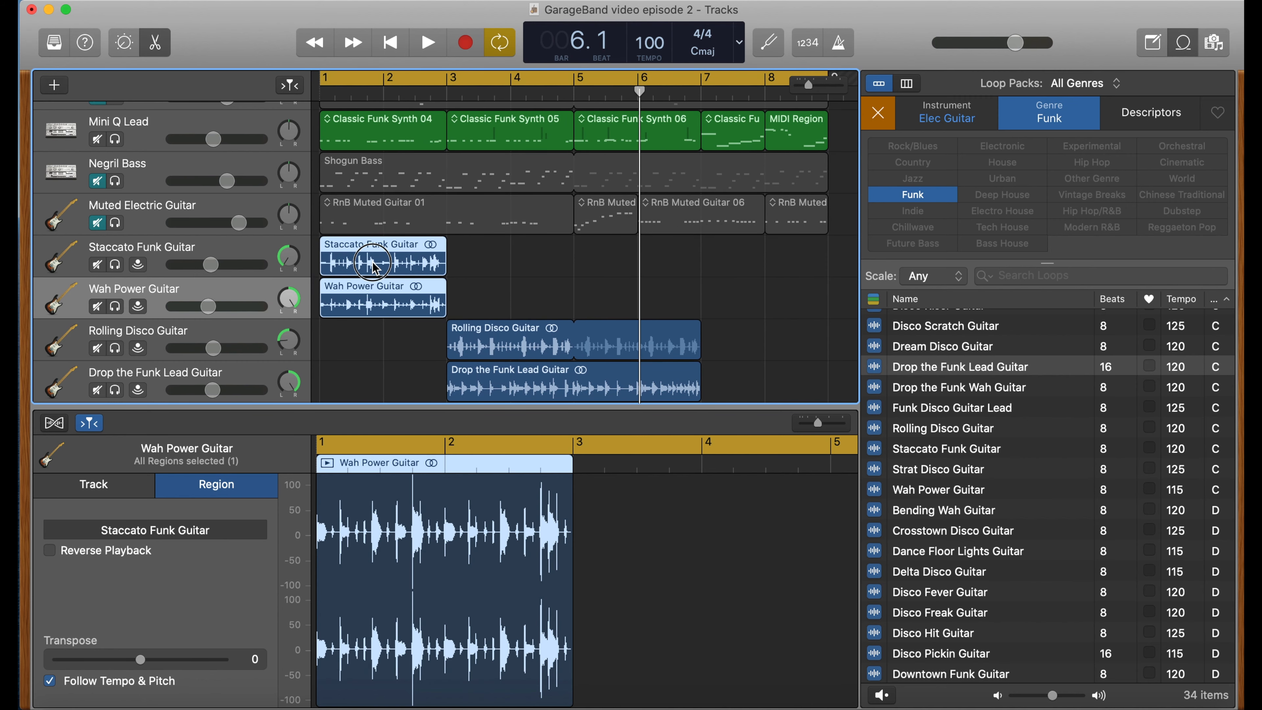
{"action": "left_click_drag", "start_coordinate": [373, 266], "coordinate": [754, 271]}
{"action": "left_click", "coordinate": [320, 94]}
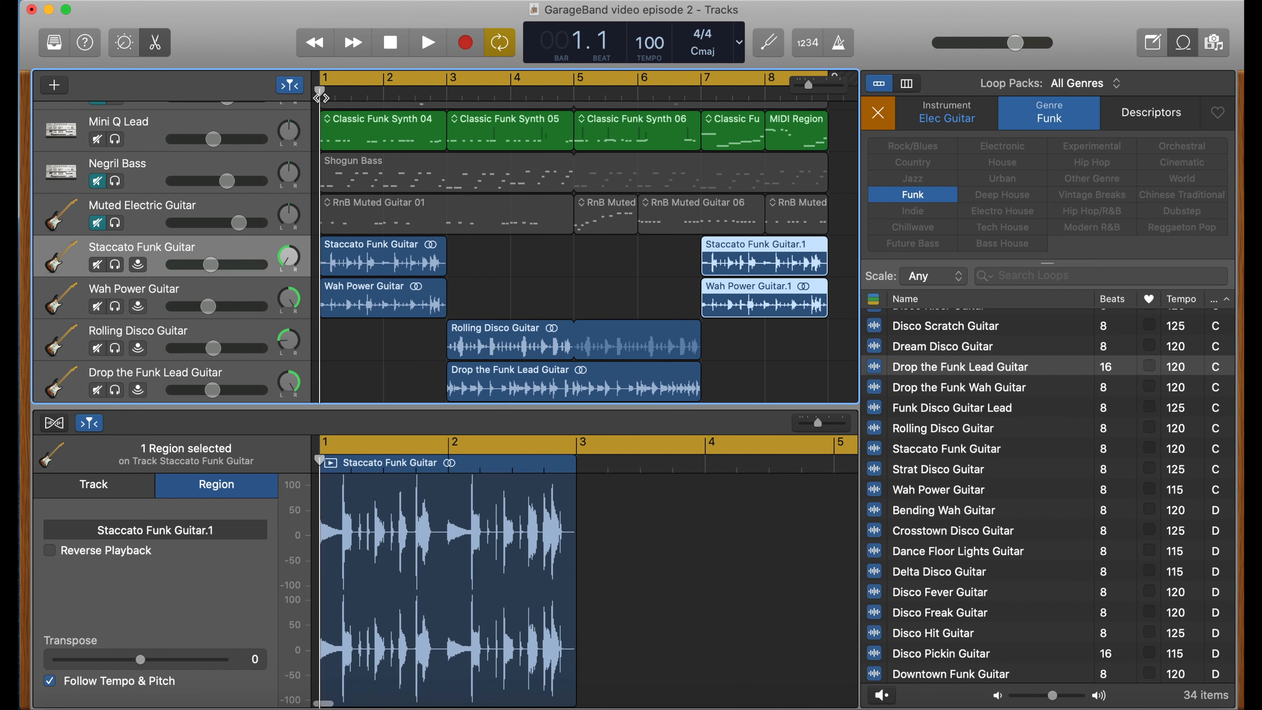
{"action": "key", "text": "space"}
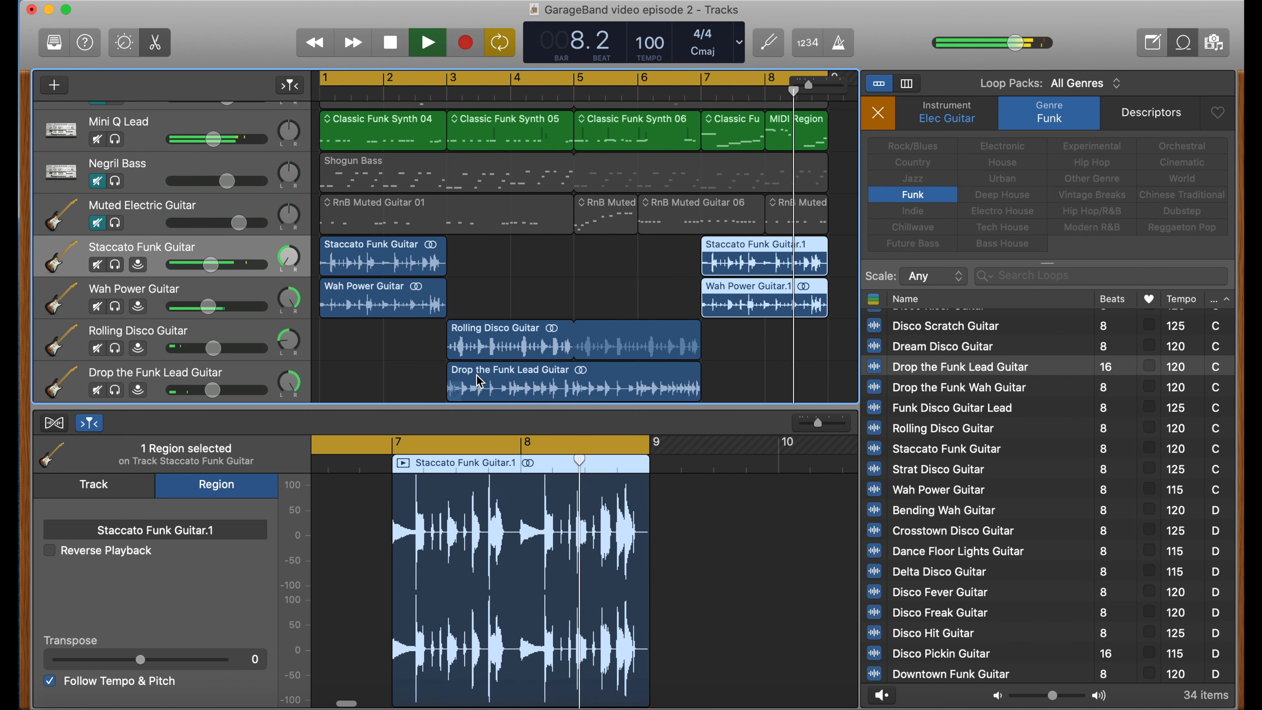
{"action": "key", "text": "space"}
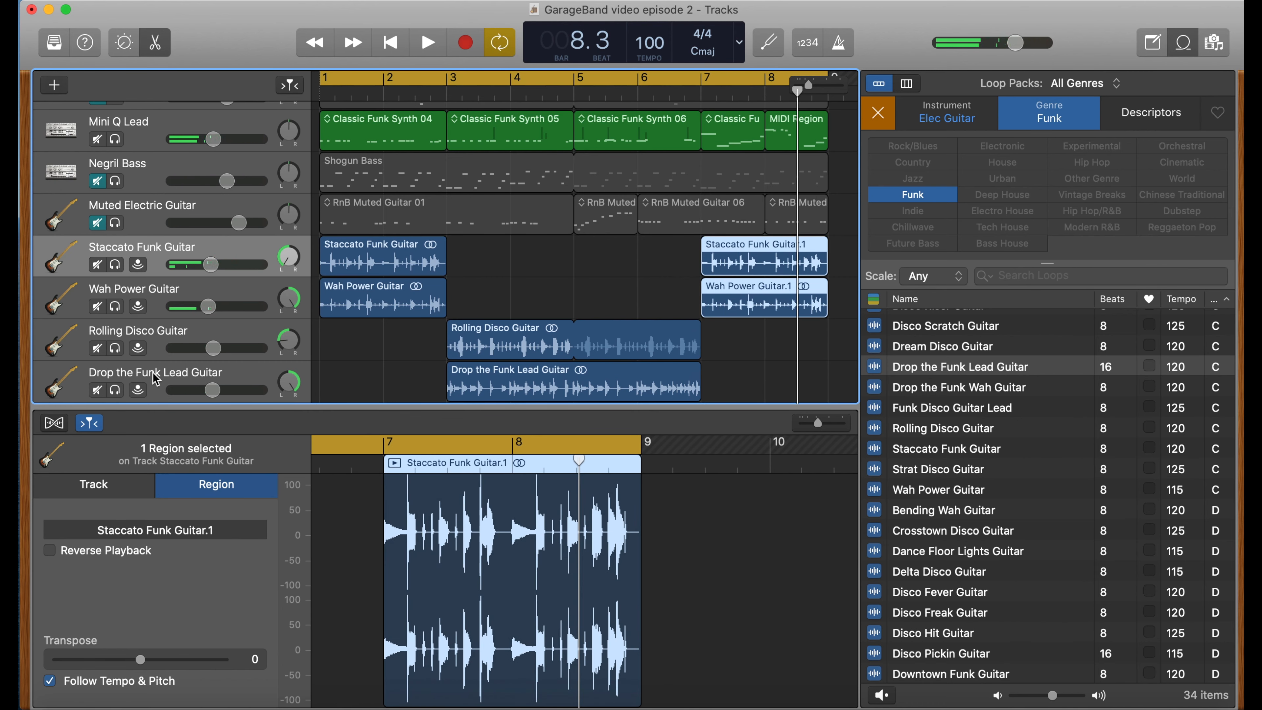
- Move the Drop the Funk Lead Guitar track above the Rolling Disco Guitar track
{"action": "left_click", "coordinate": [157, 379]}
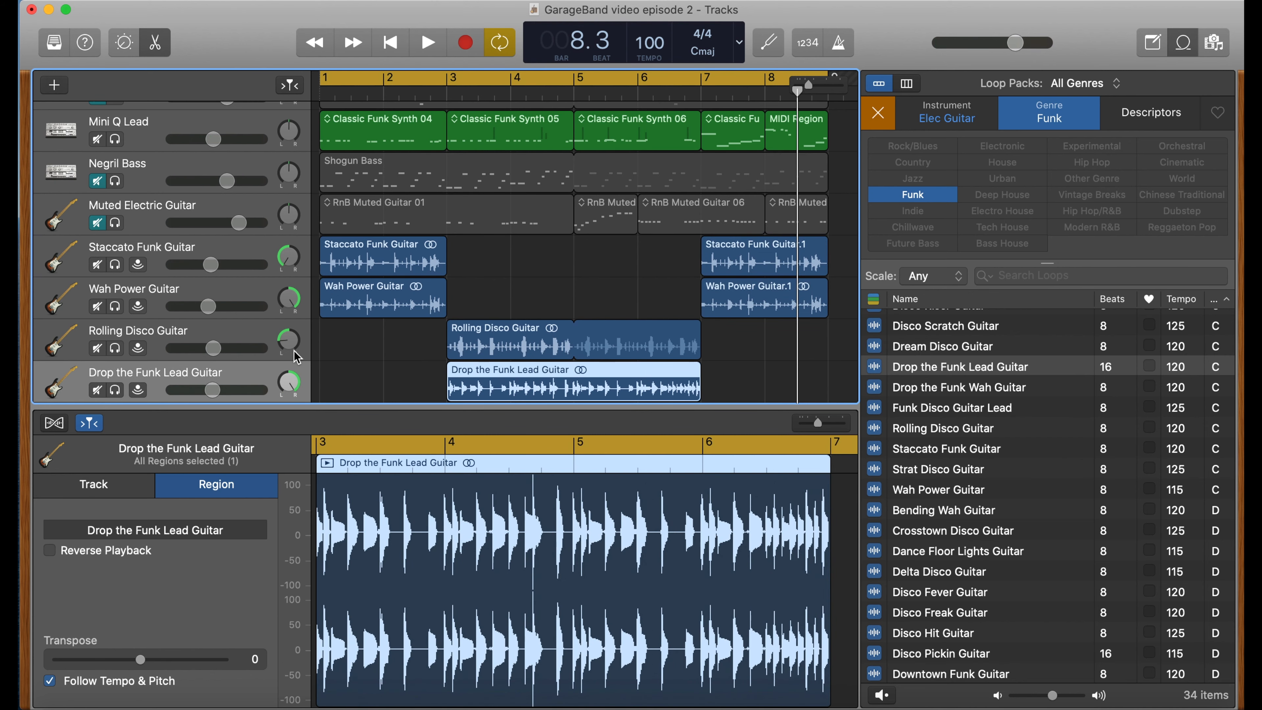
{"action": "left_click", "coordinate": [287, 342]}
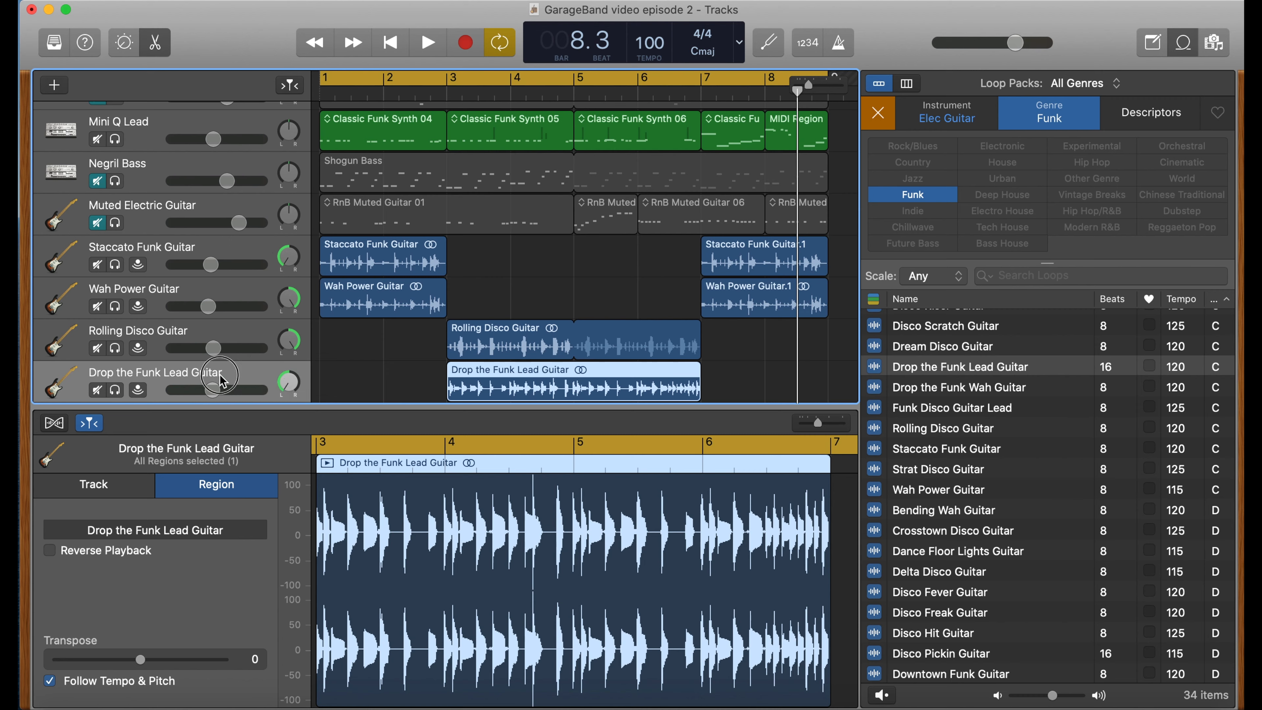
{"action": "left_click_drag", "start_coordinate": [222, 382], "coordinate": [225, 343]}
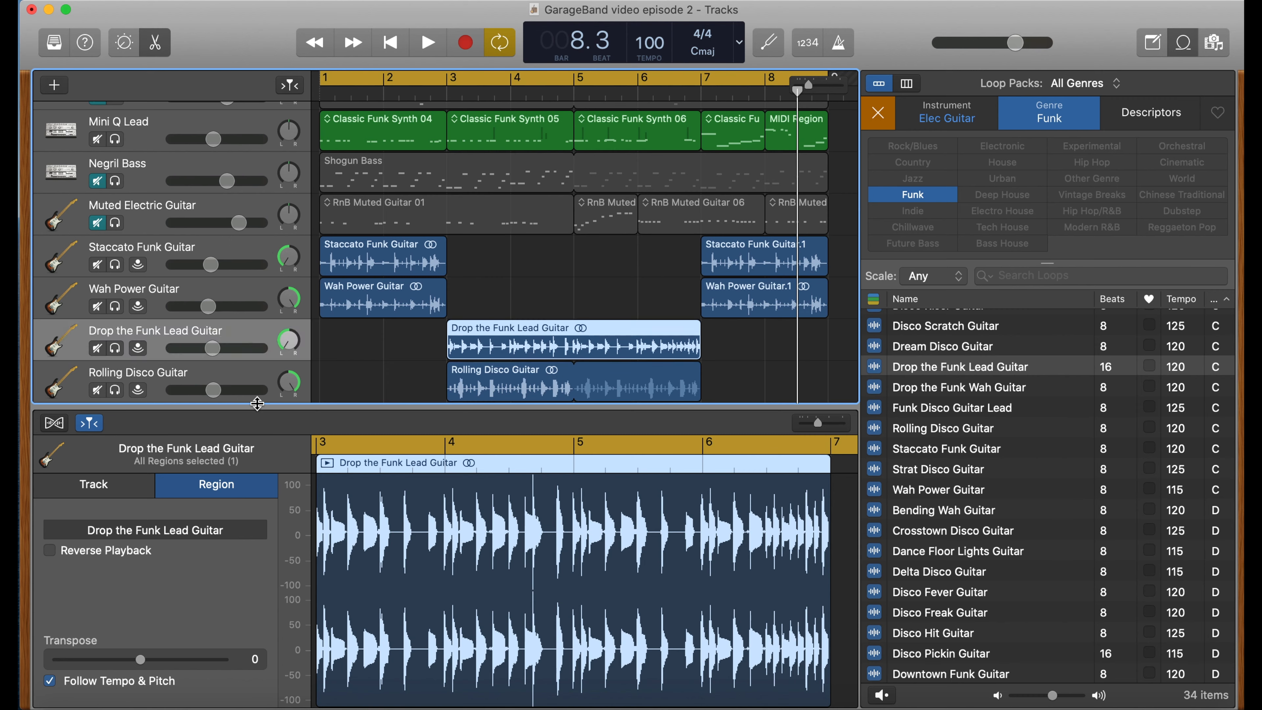
- Play from the start and fine-tune the Drop the Funk Lead Guitar and Rolling Disco Guitar volumes
{"action": "left_click", "coordinate": [323, 97]}
{"action": "key", "text": "space"}
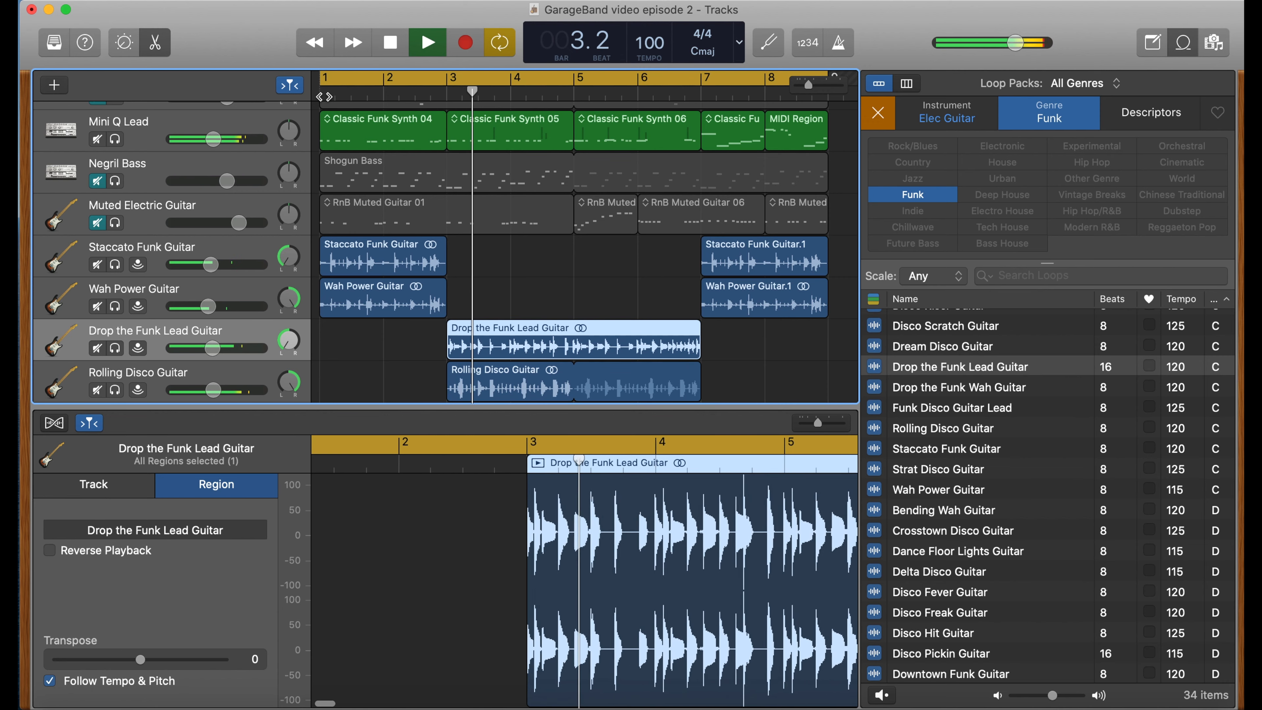
{"action": "left_click_drag", "start_coordinate": [208, 347], "coordinate": [206, 346]}
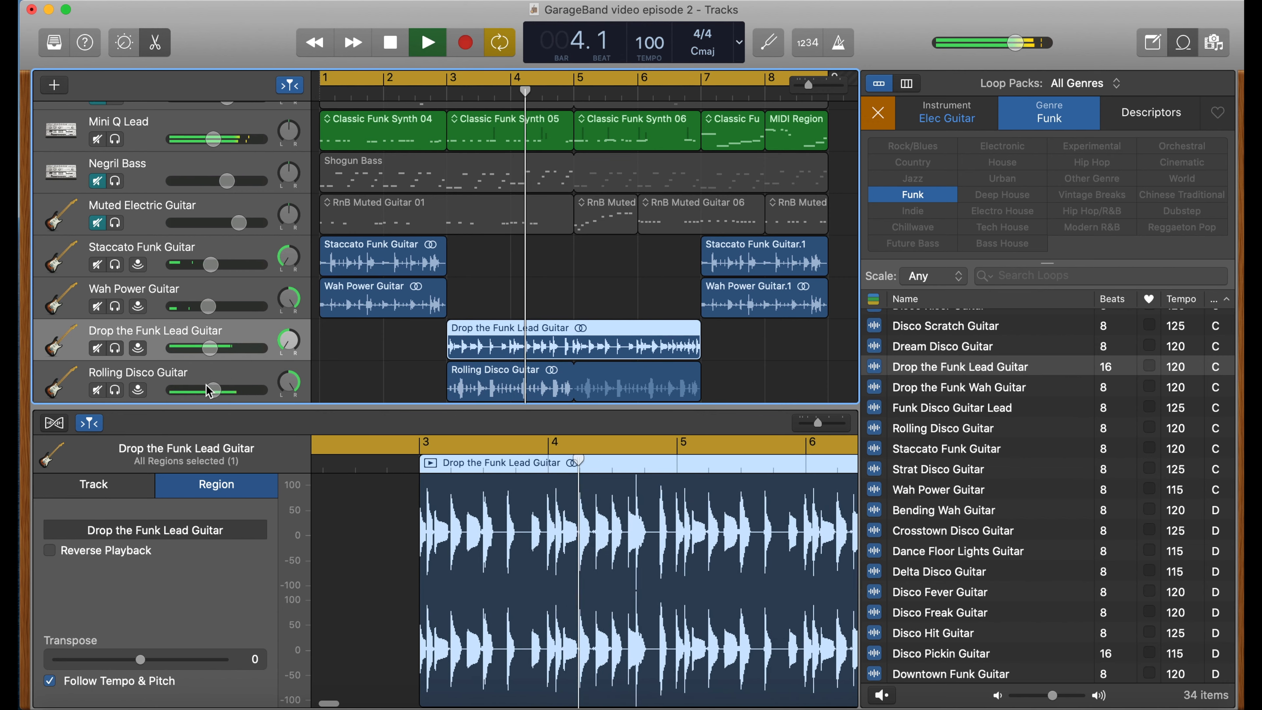
{"action": "left_click_drag", "start_coordinate": [208, 391], "coordinate": [205, 390]}
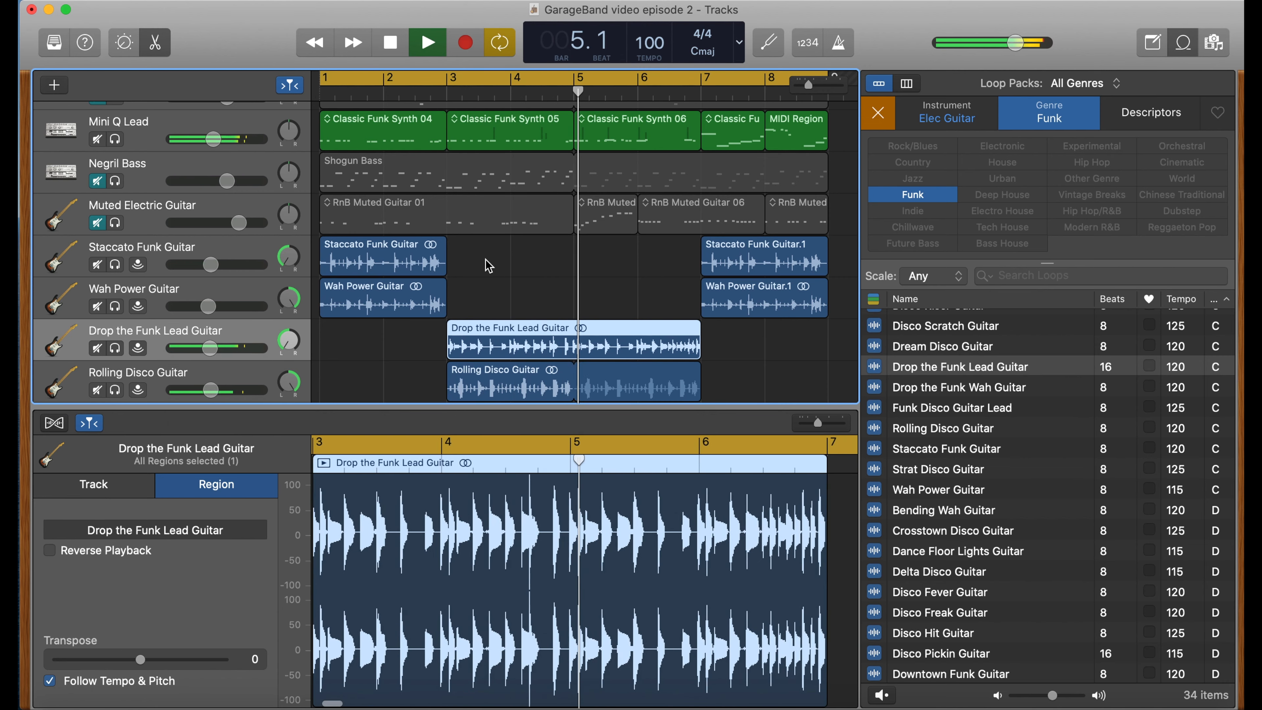
- Stop playback, review the track list, and select the Classic Funk Synth 04 region on the Mini Q Lead track
{"action": "scroll", "coordinate": [507, 283], "scroll_direction": "up", "scroll_amount": 5}
{"action": "scroll", "coordinate": [509, 283], "scroll_direction": "down", "scroll_amount": 5}
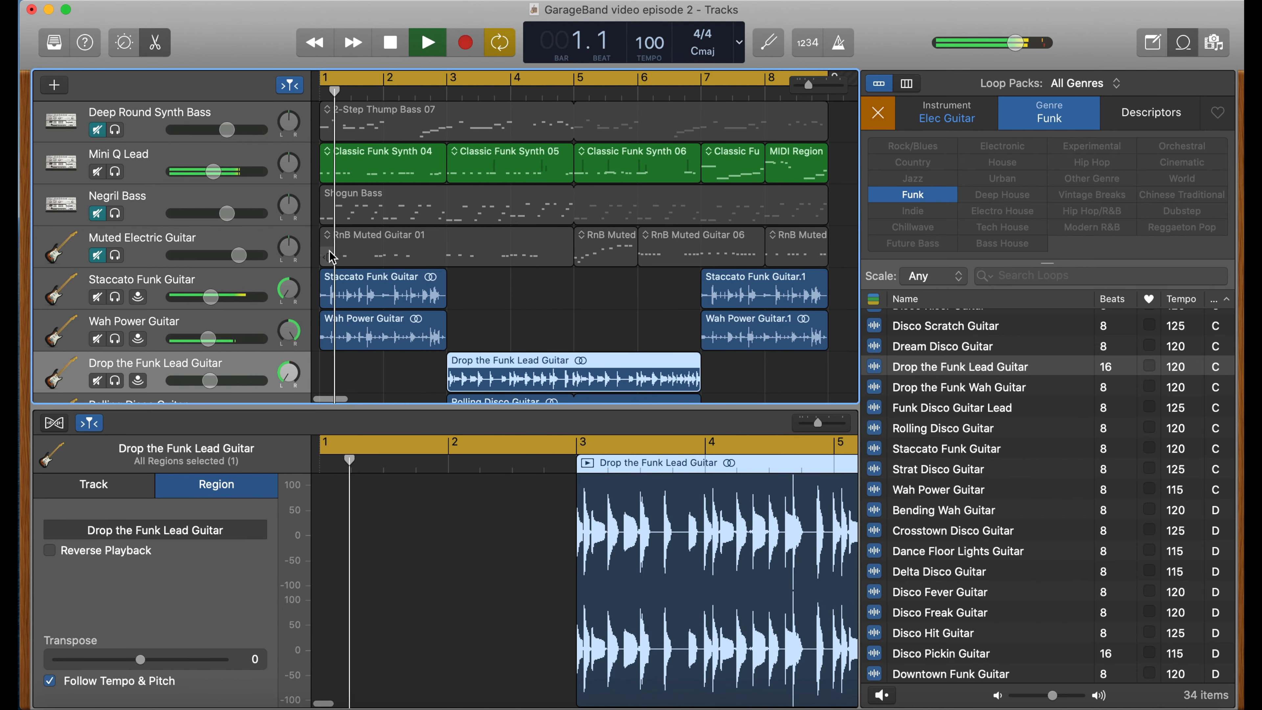
{"action": "key", "text": "space"}
{"action": "scroll", "coordinate": [536, 294], "scroll_direction": "up", "scroll_amount": 5}
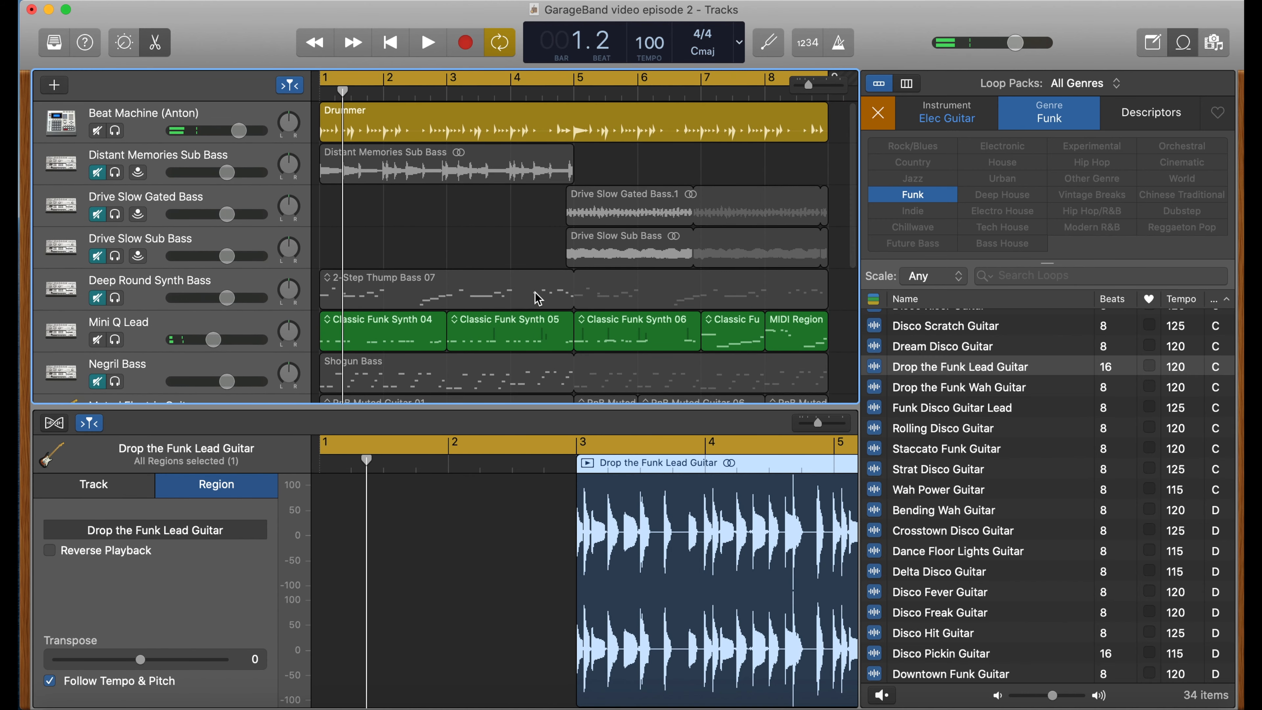
{"action": "scroll", "coordinate": [497, 269], "scroll_direction": "down", "scroll_amount": 4}
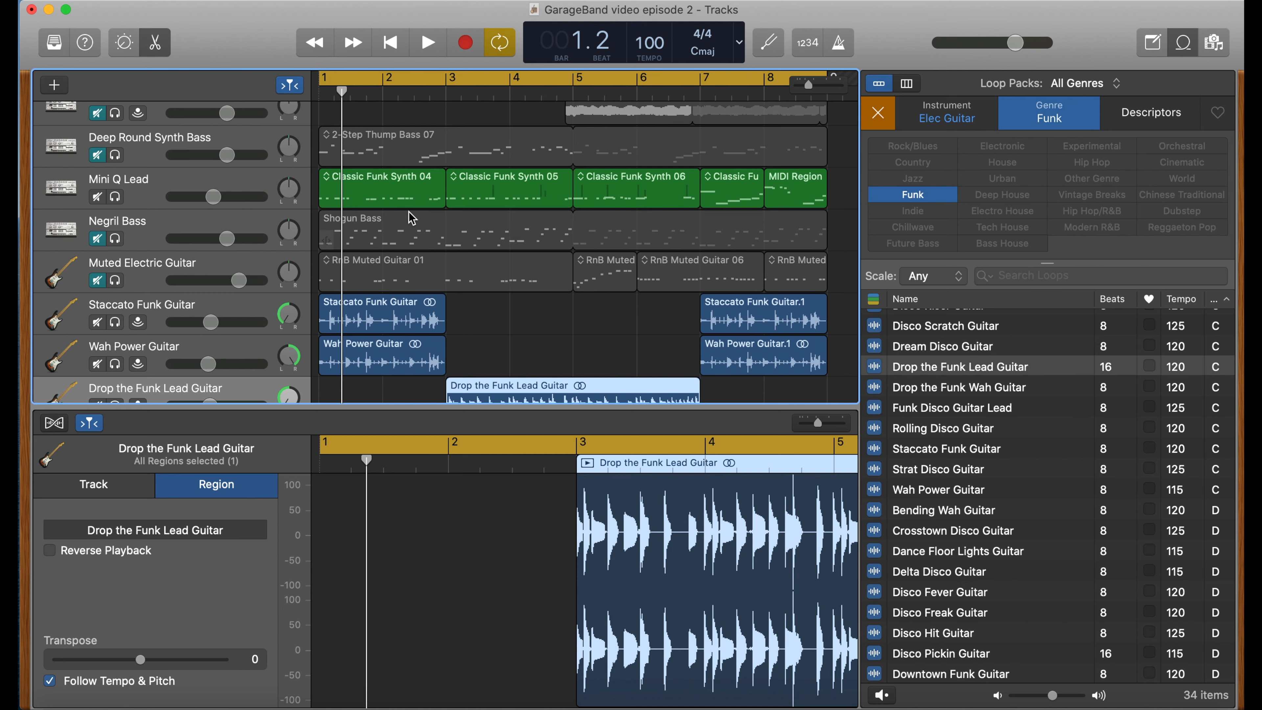
{"action": "left_click", "coordinate": [361, 188]}
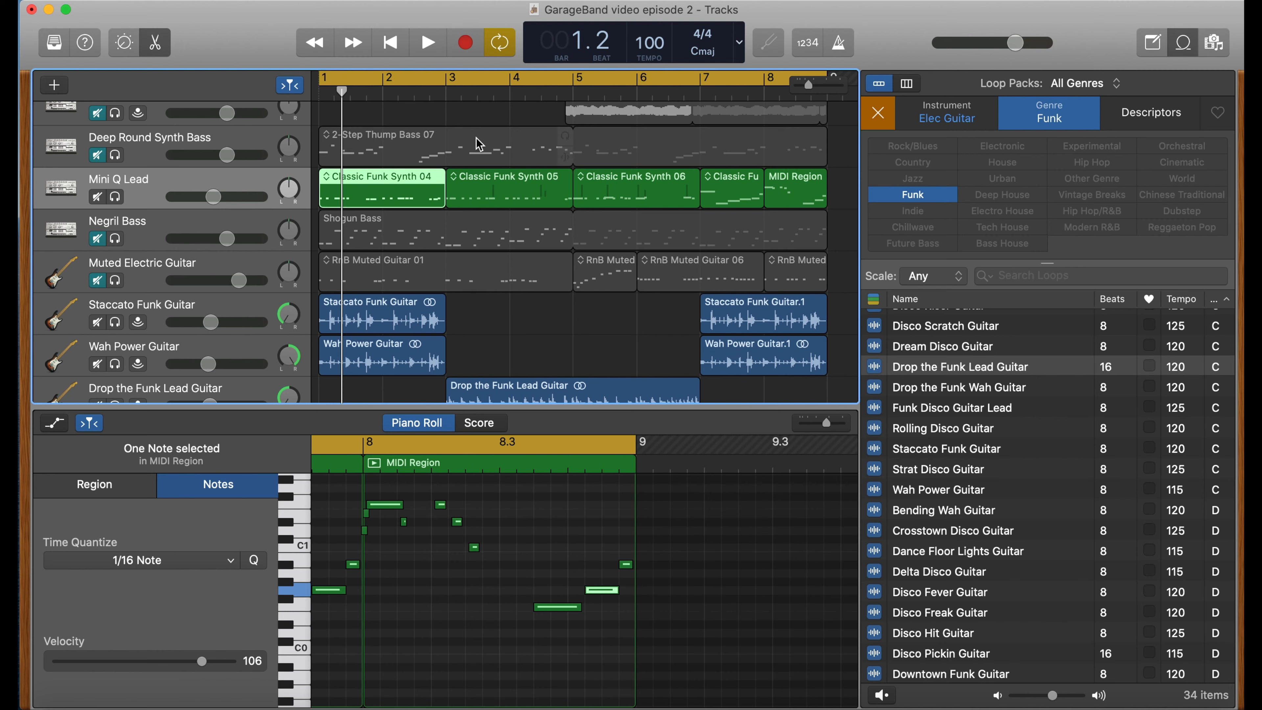